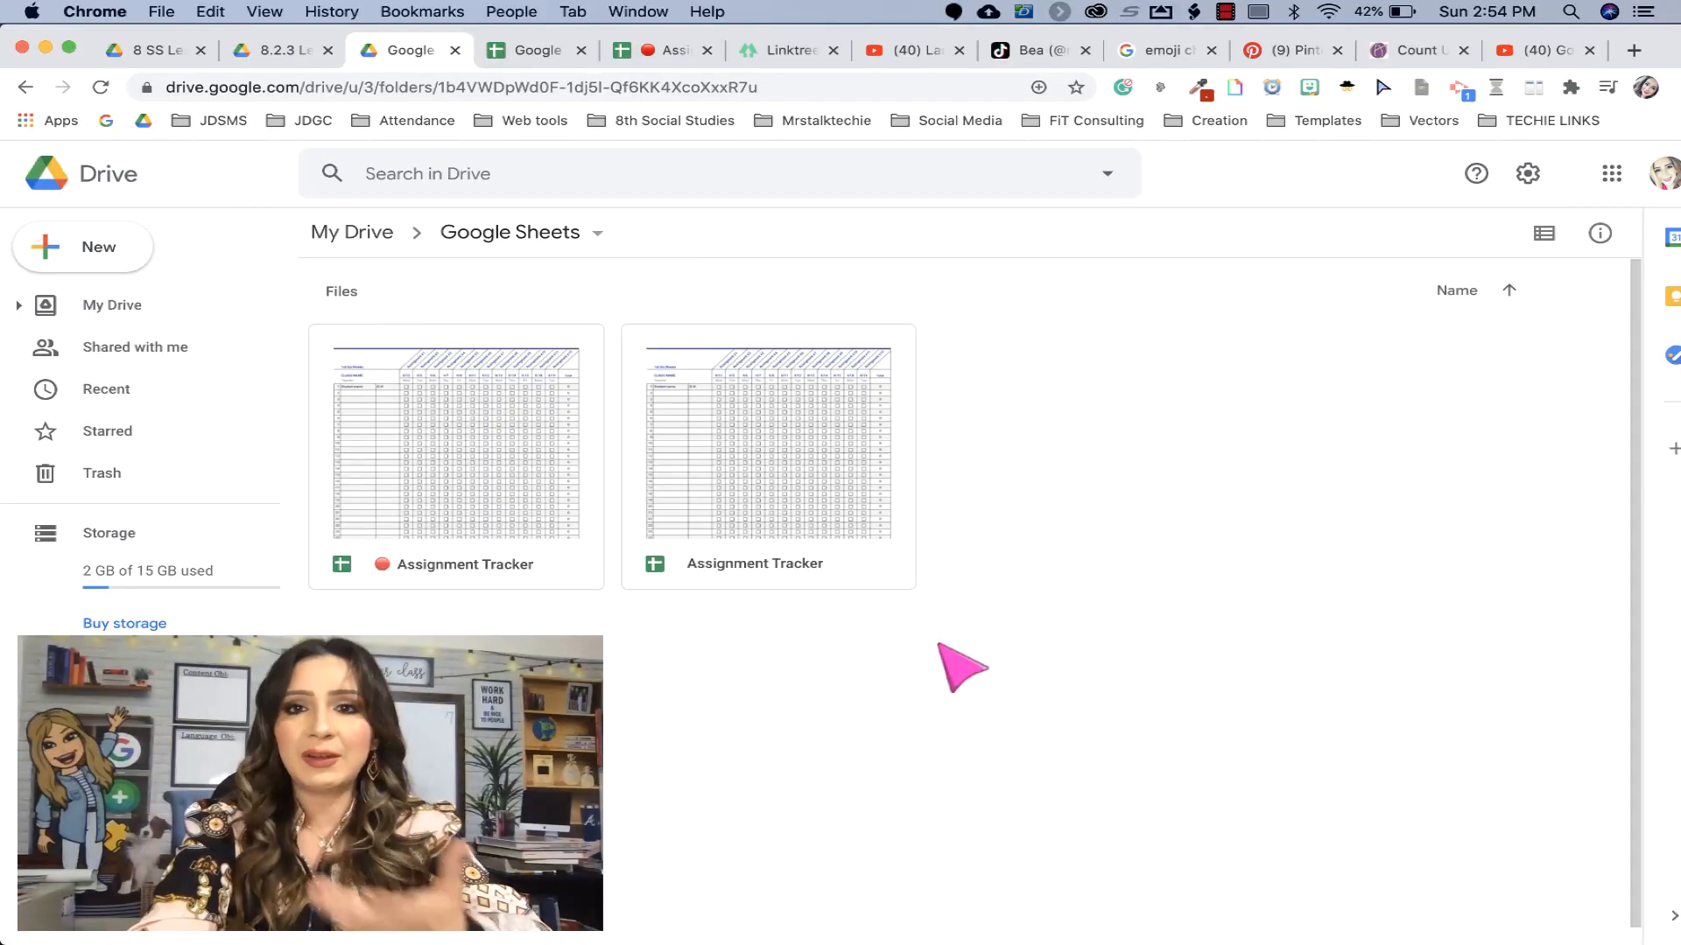
- Open the Google Sheets template gallery from the Google Sheets folder and look through the templates down to the Education section
right_click(999, 403)
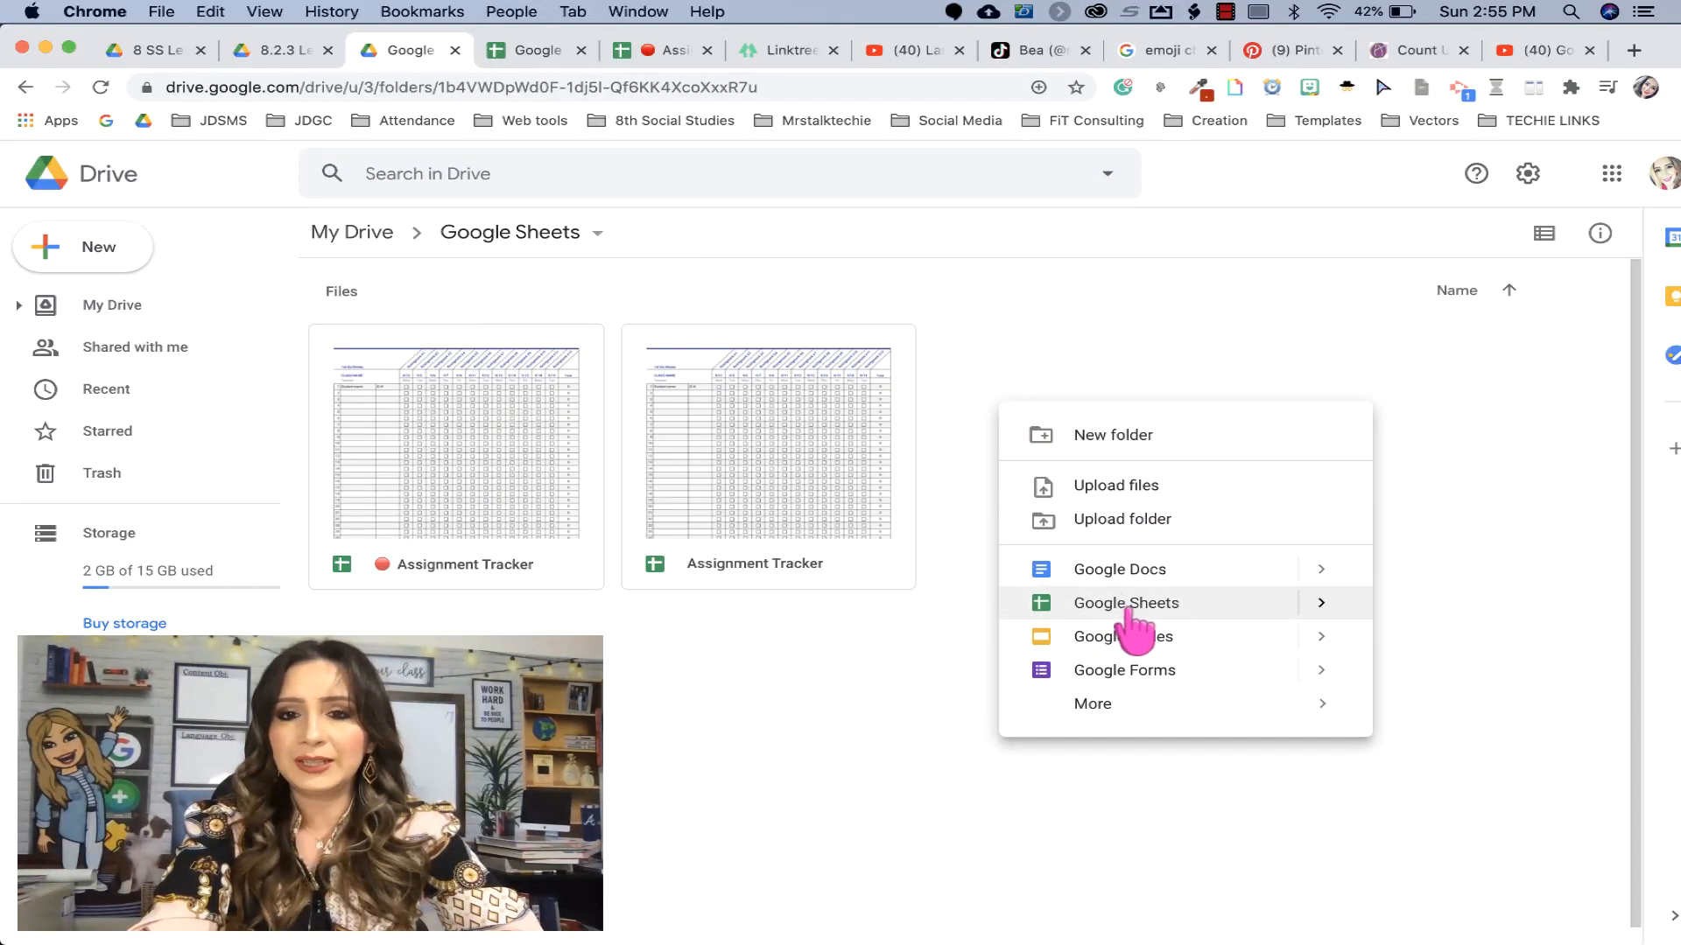
left_click(1313, 604)
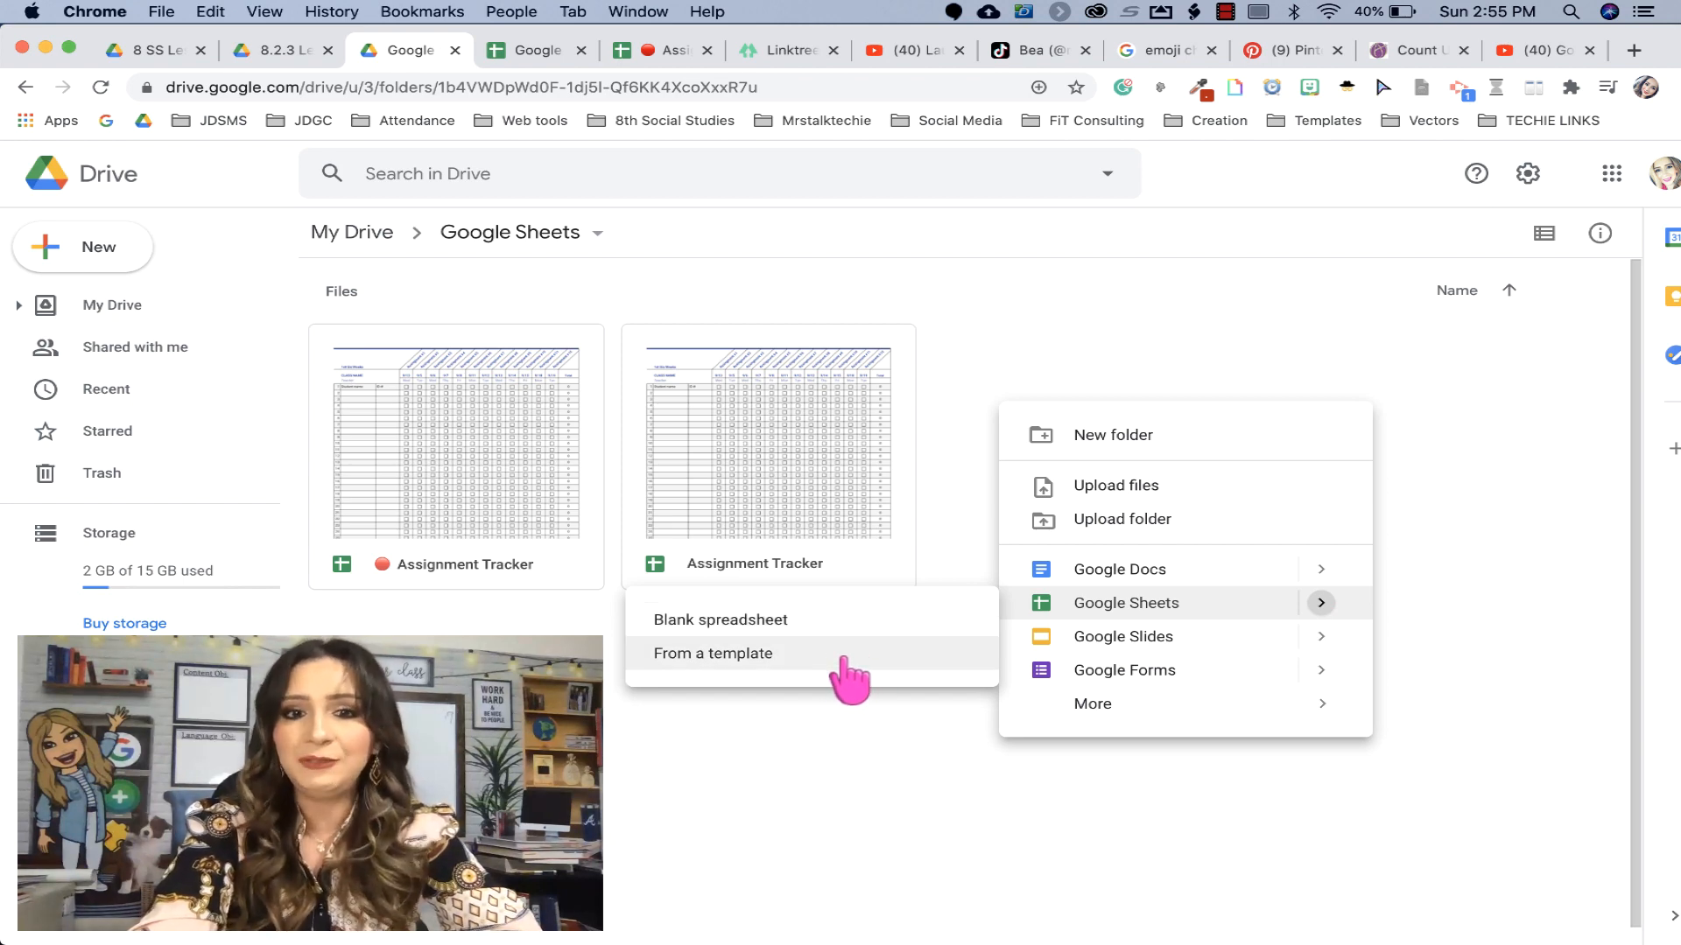
left_click(842, 663)
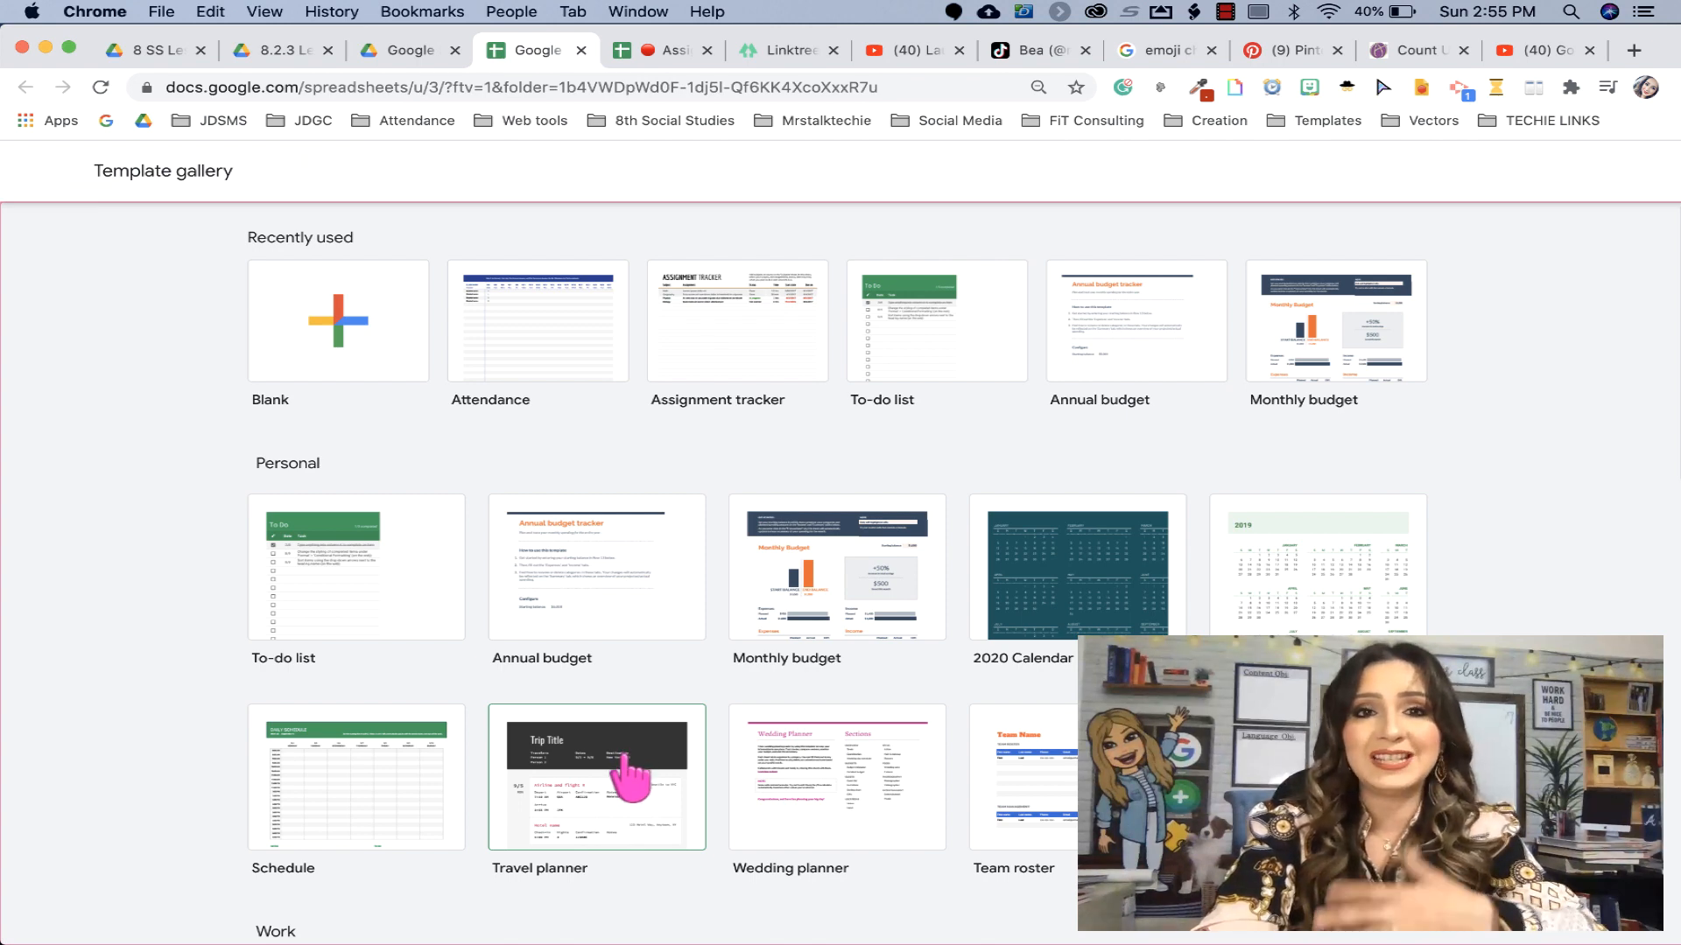
scroll(625, 754, "down", 2)
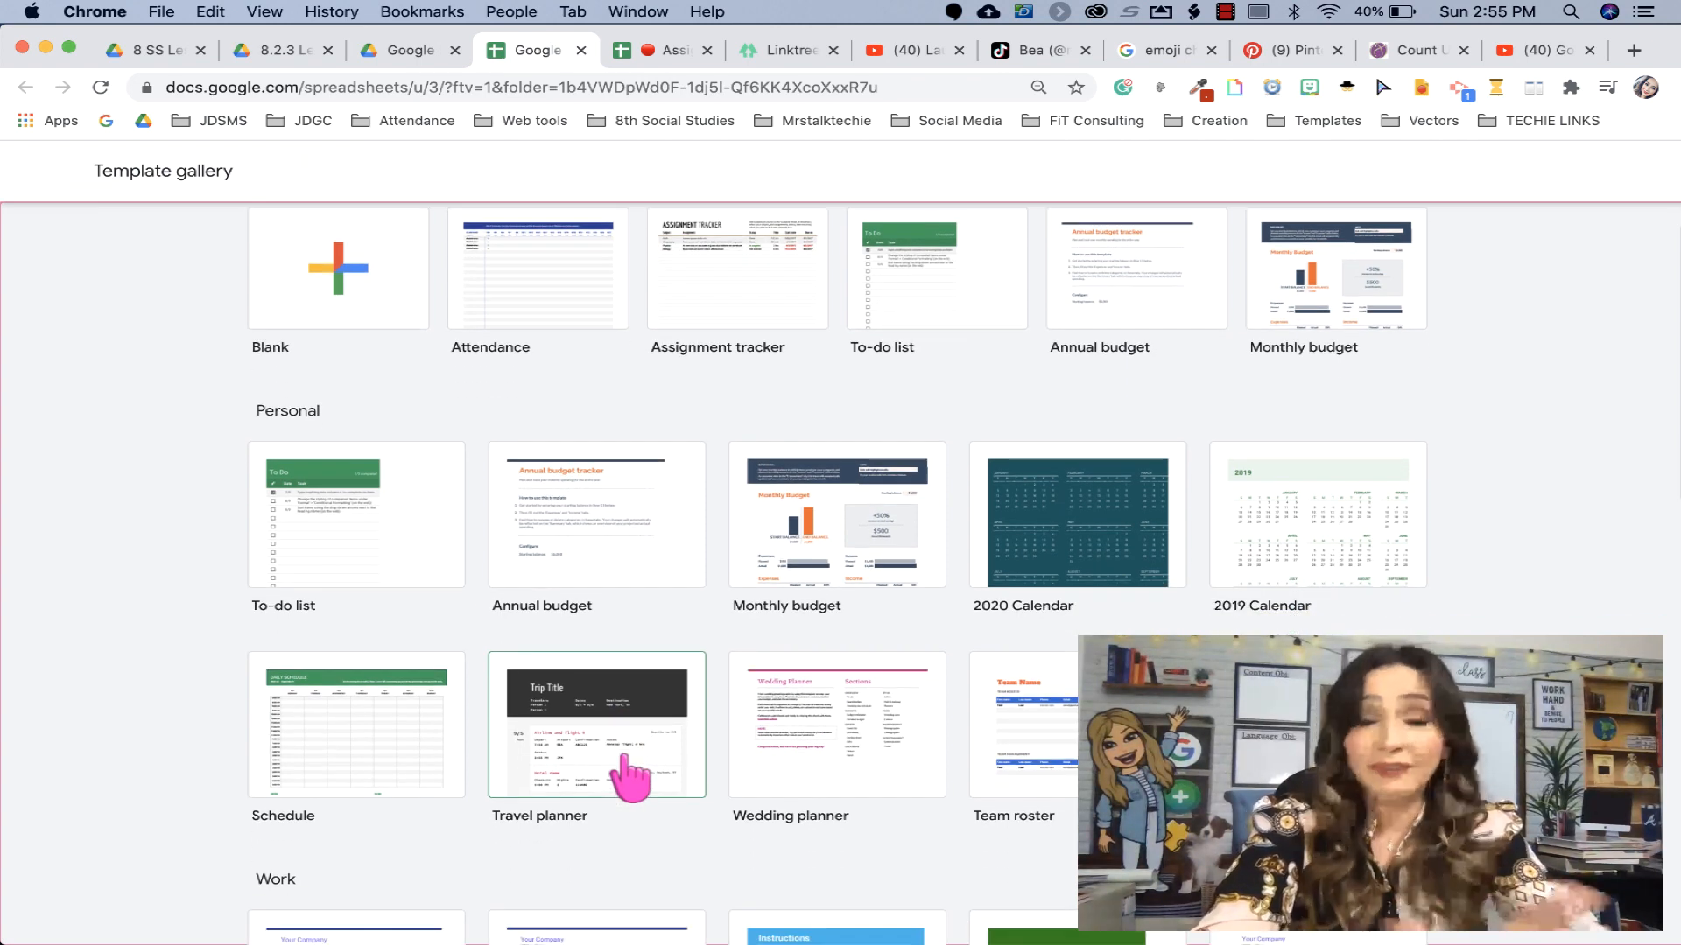
scroll(630, 775, "down", 5)
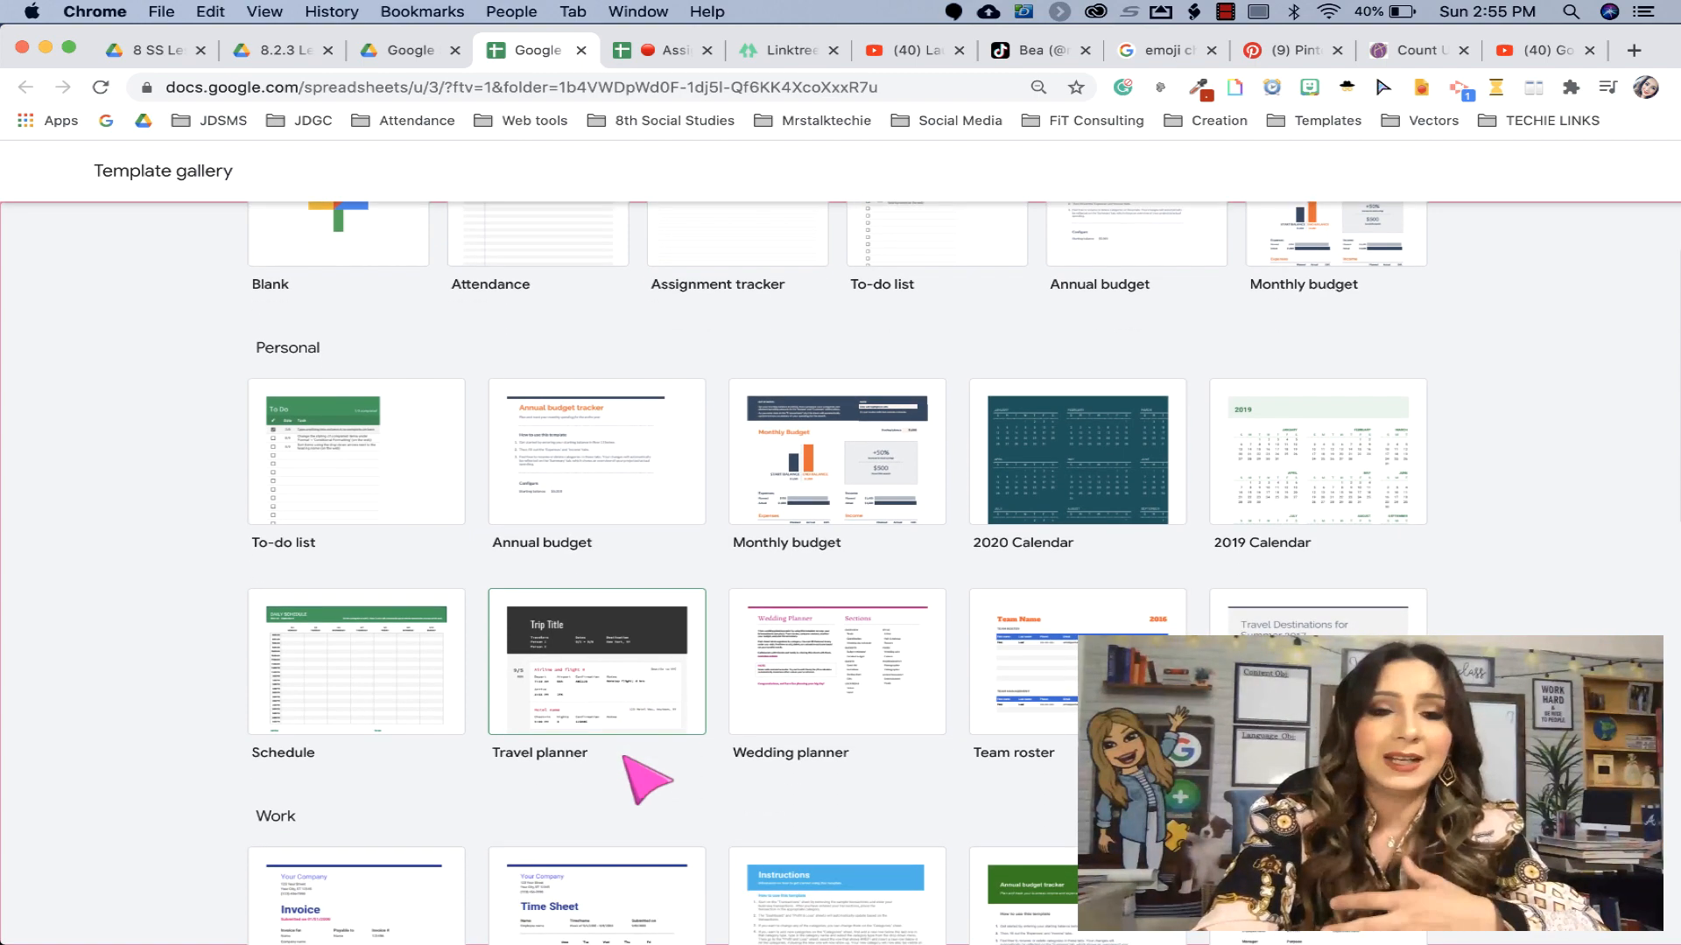
scroll(626, 770, "down", 4)
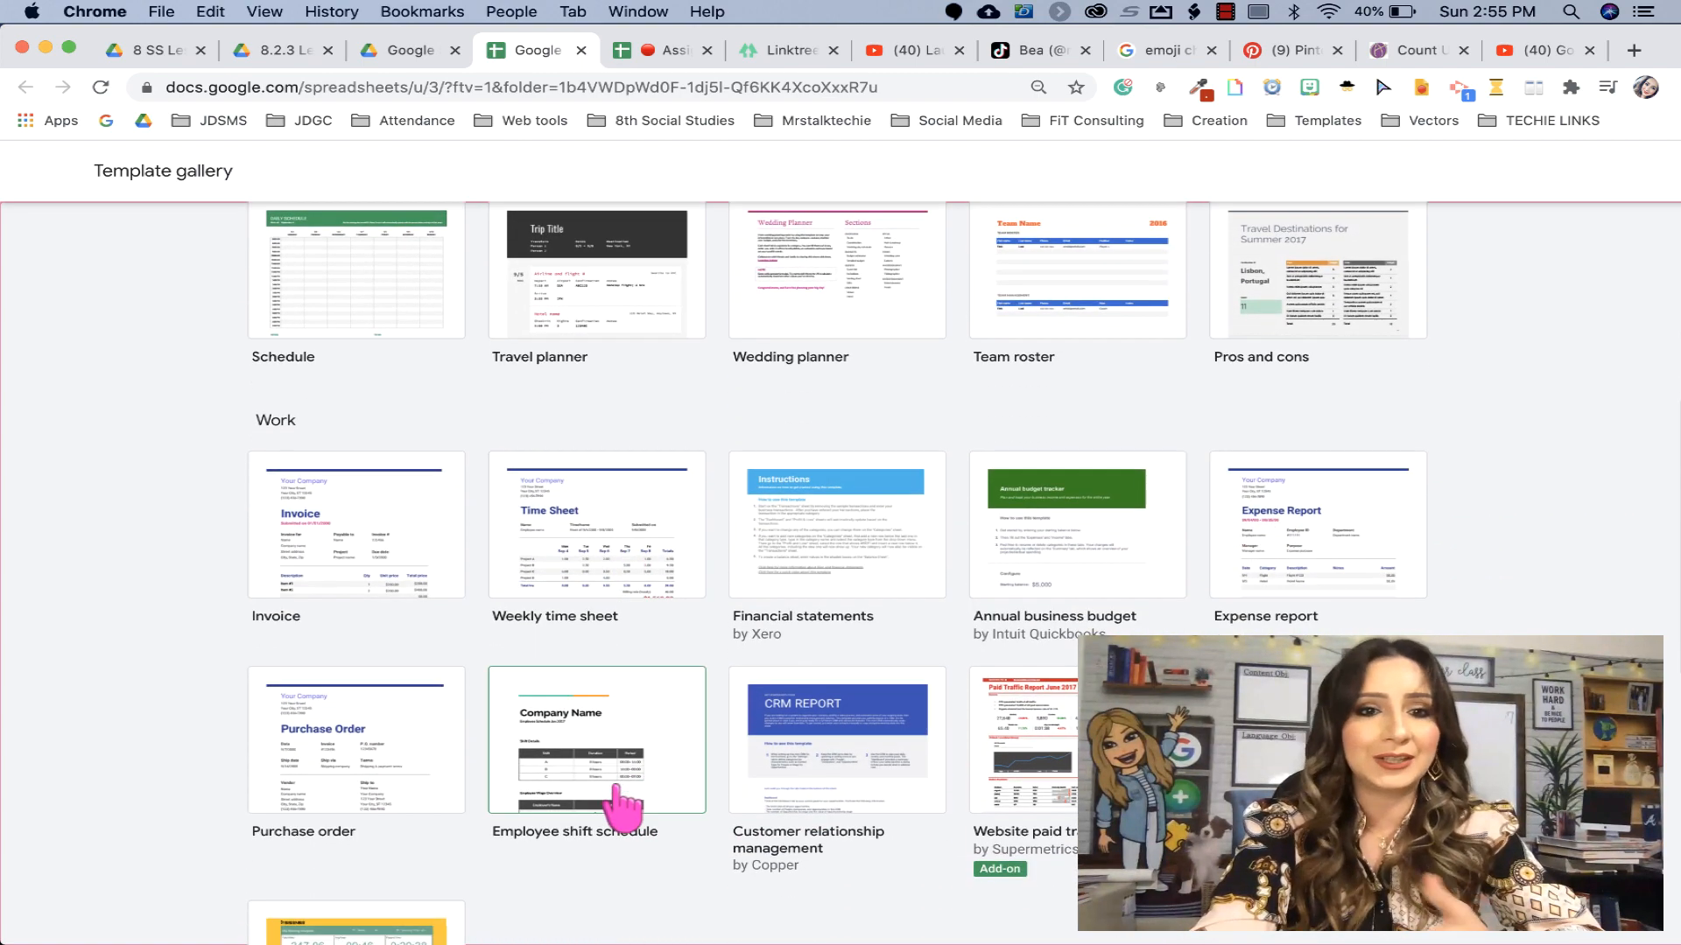
scroll(589, 881, "down", 4)
scroll(595, 882, "down", 10)
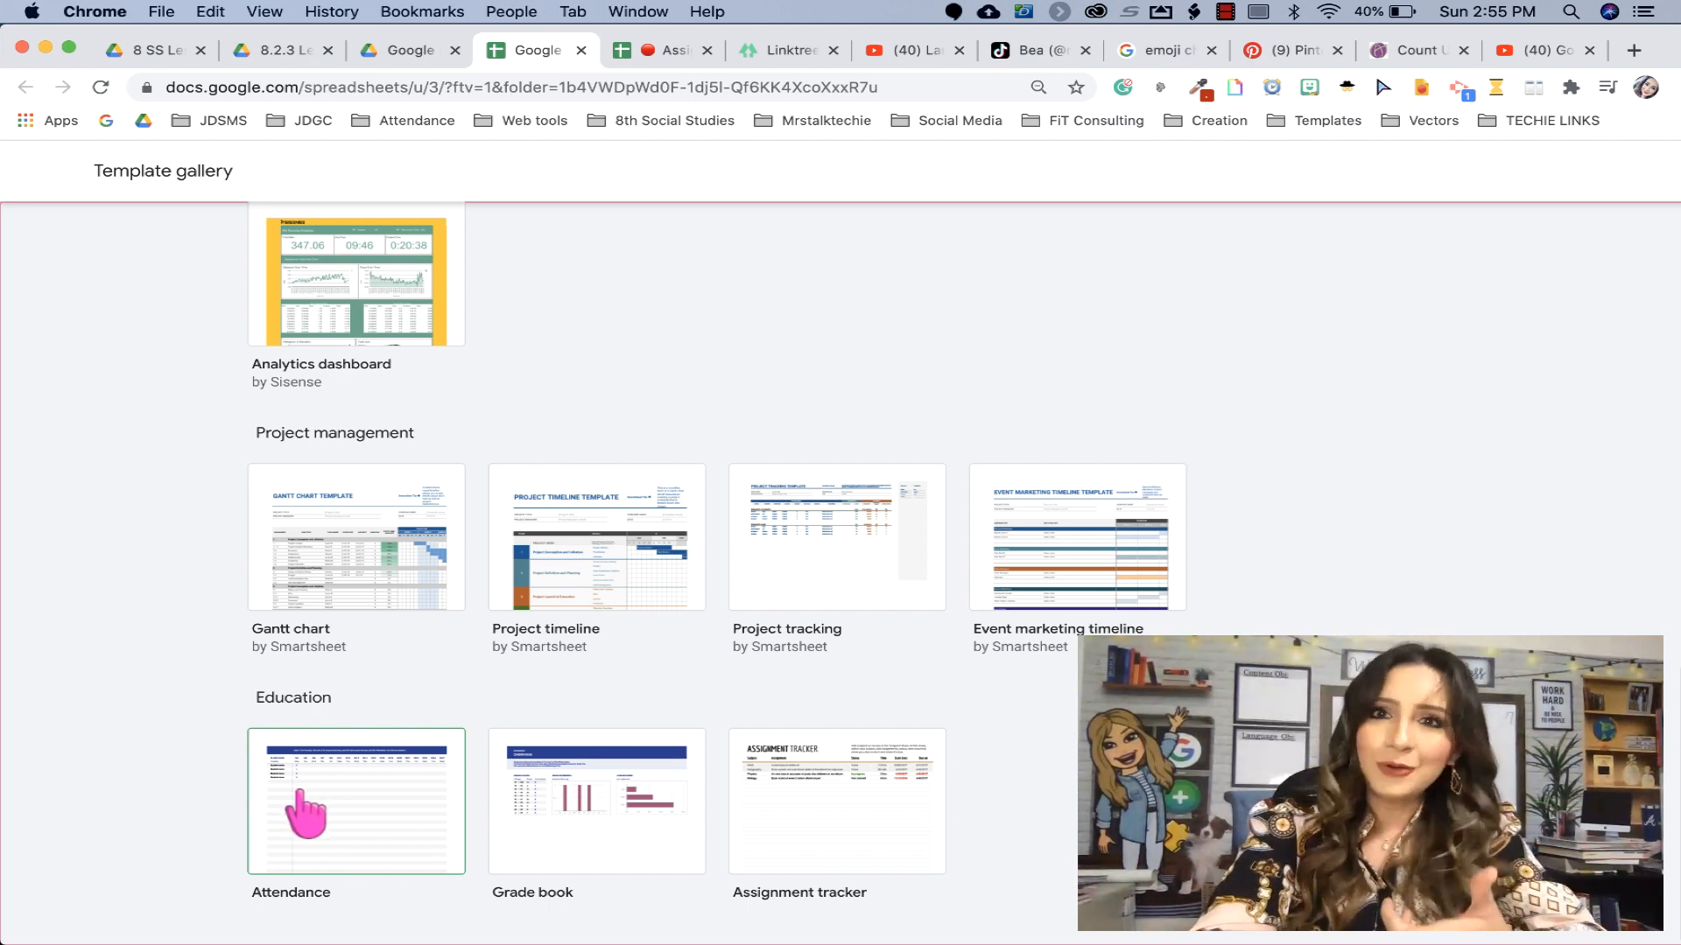
- Switch to the Assignment Tracker spreadsheet that is already open and select the Student name cell B5
left_click(674, 52)
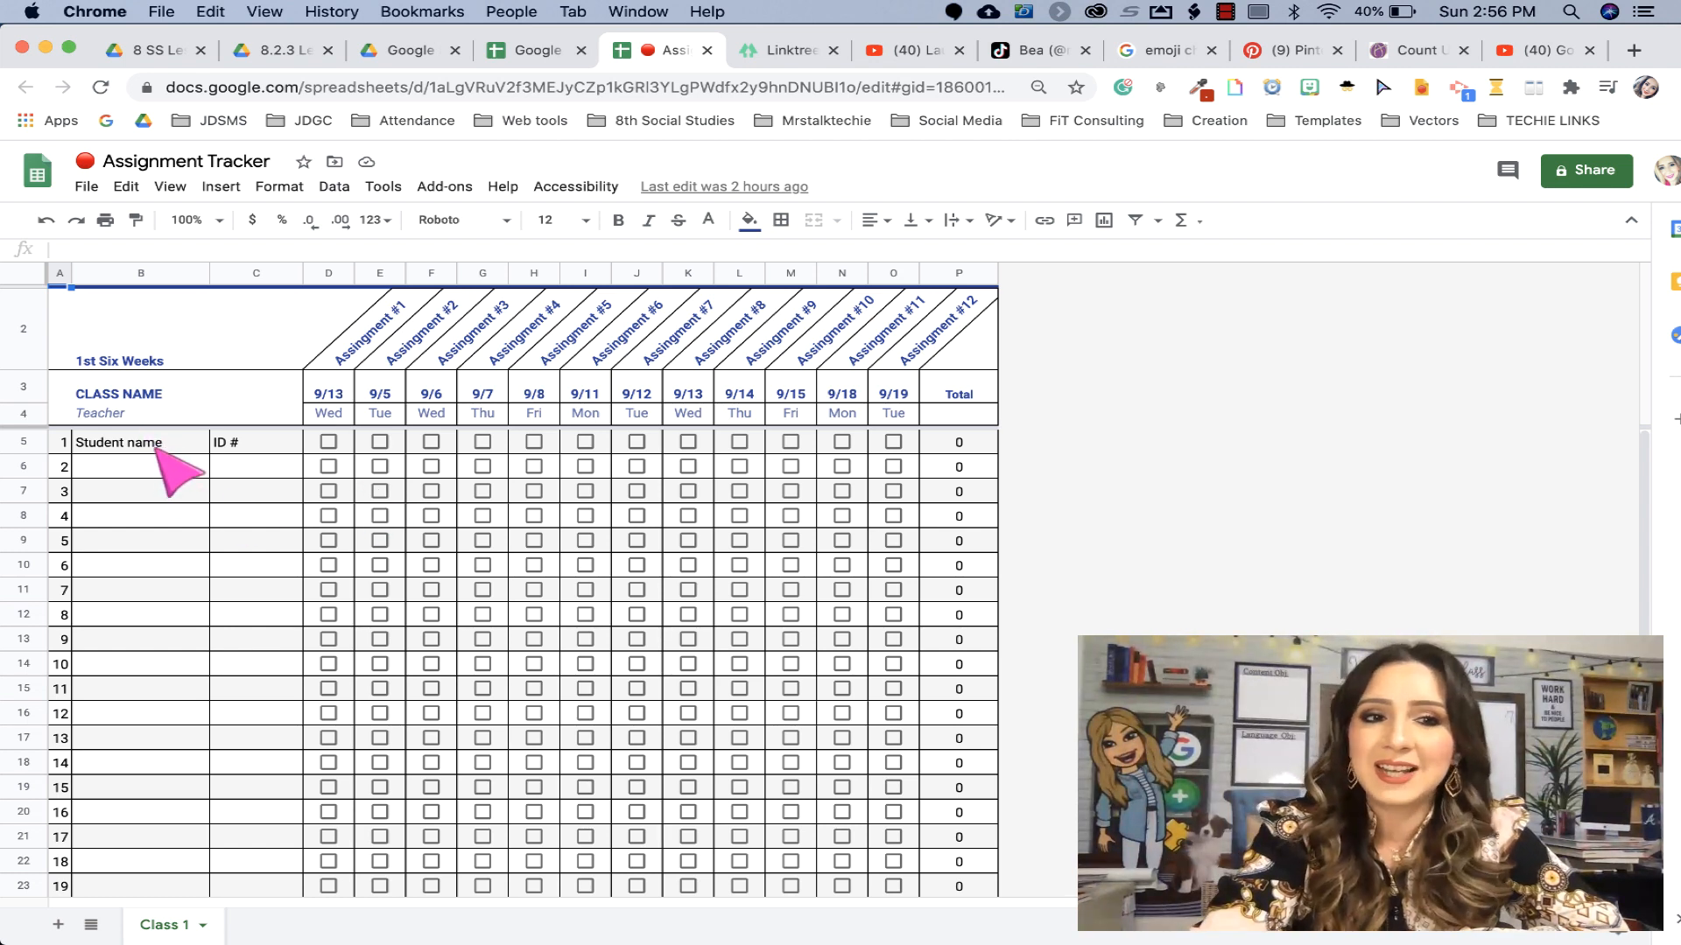
left_click(157, 447)
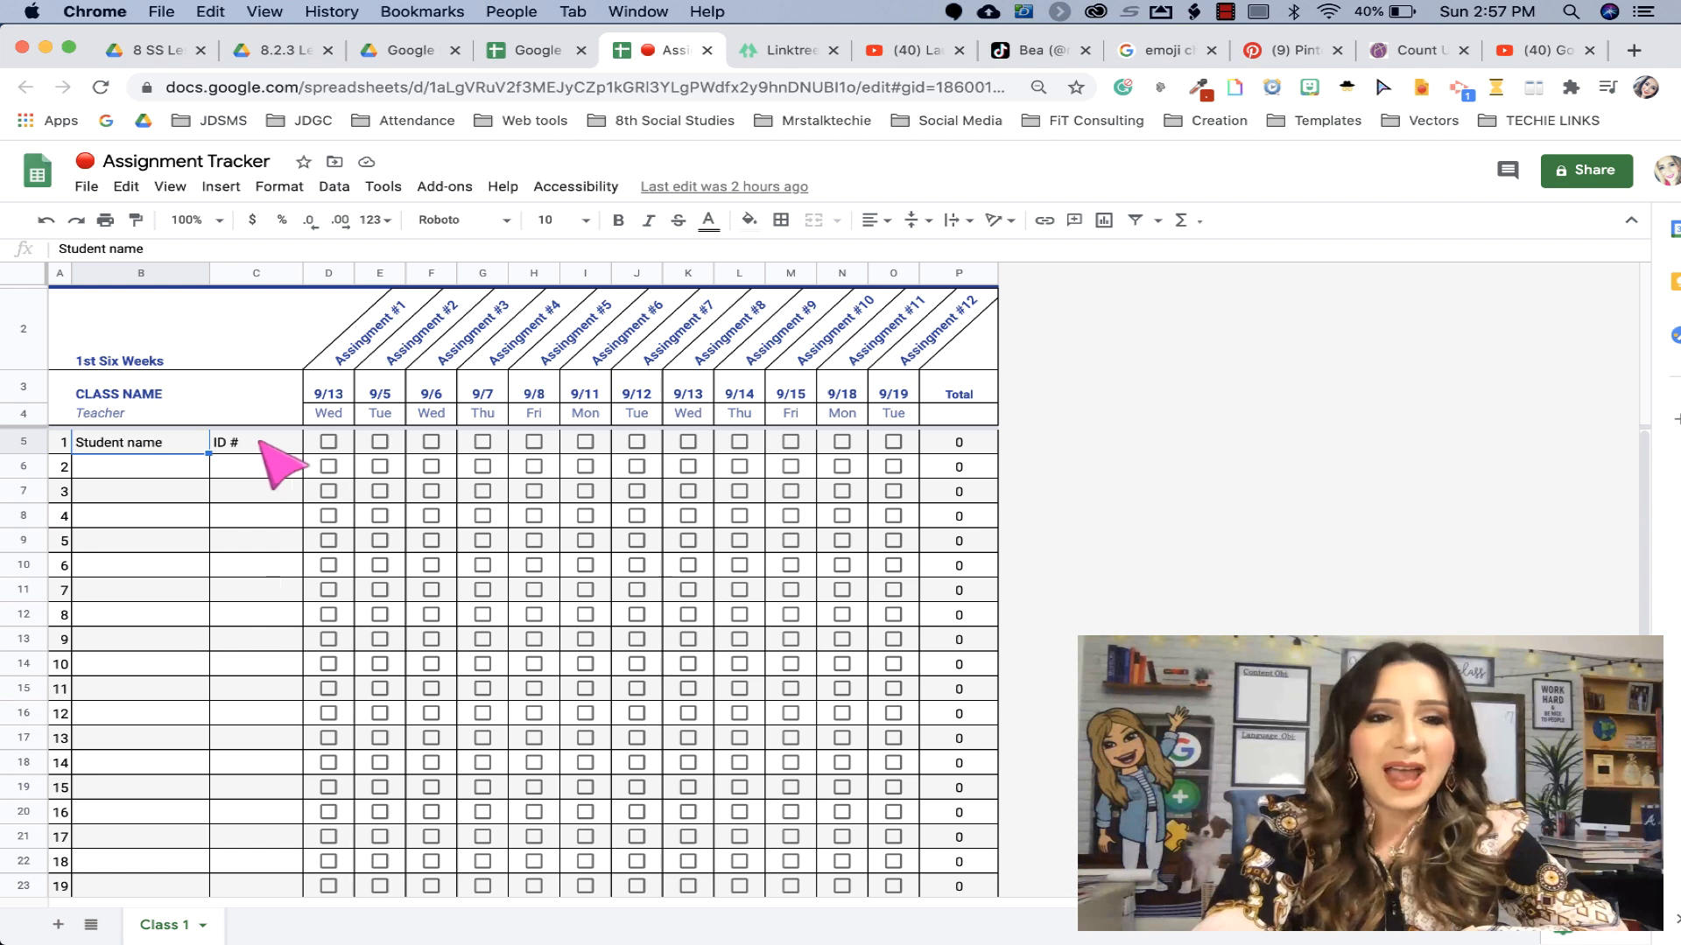
- Insert one row above row 29, which holds student number 25, and undo the insertion
scroll(254, 512, "down", 5)
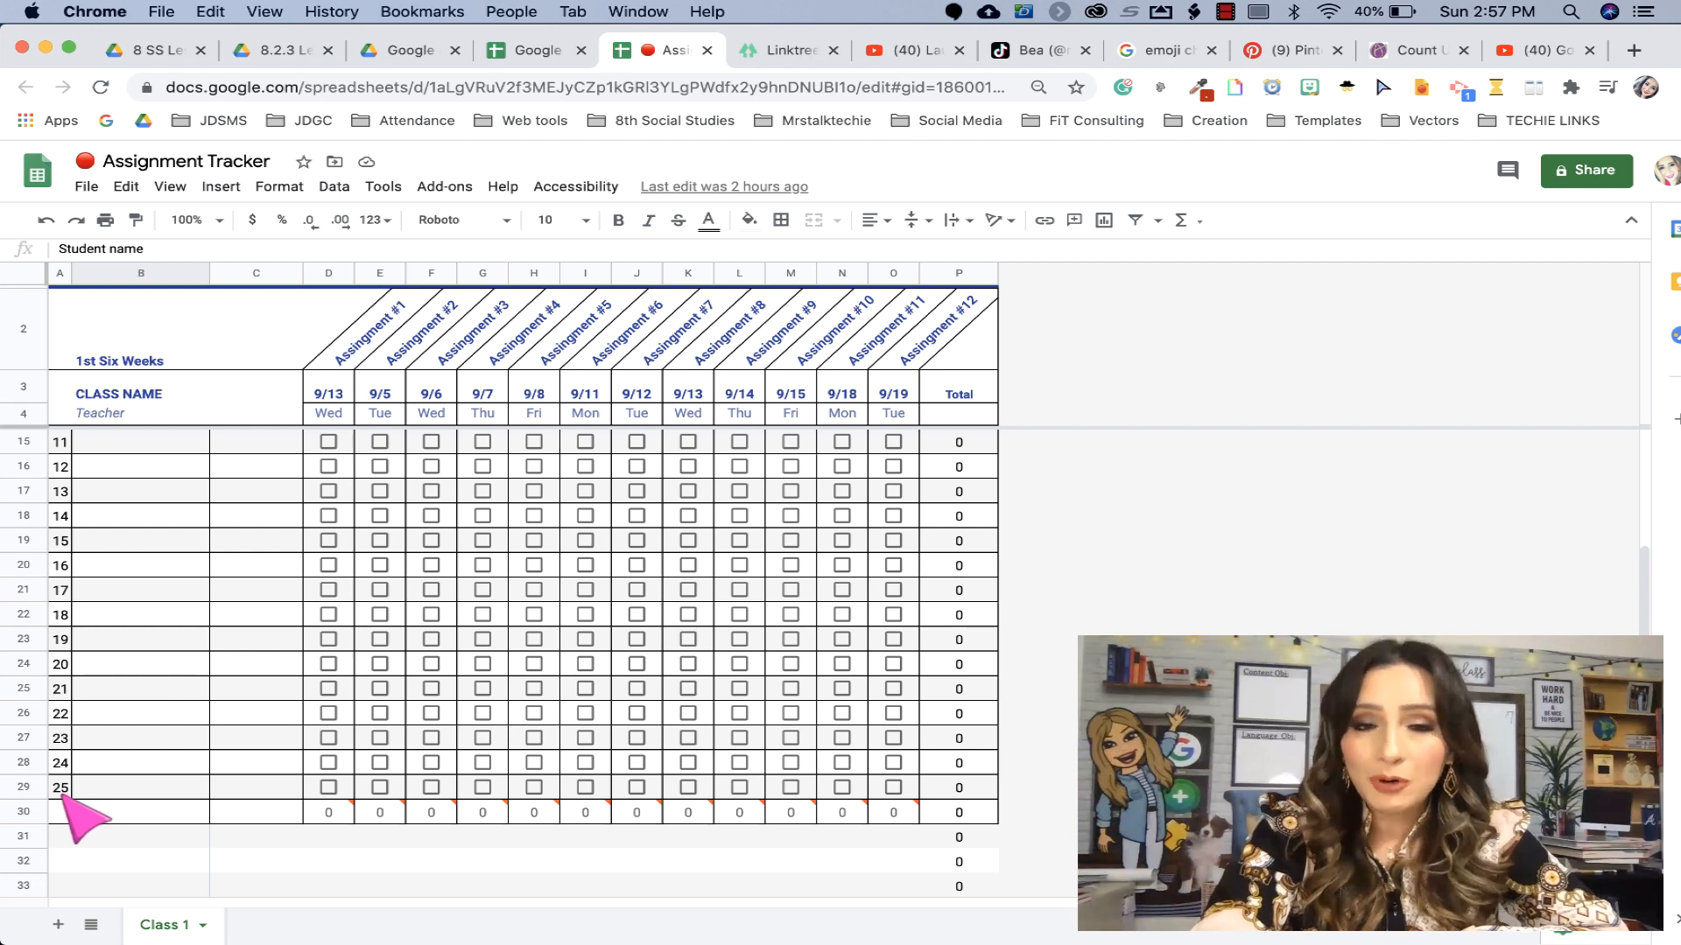
left_click(23, 787)
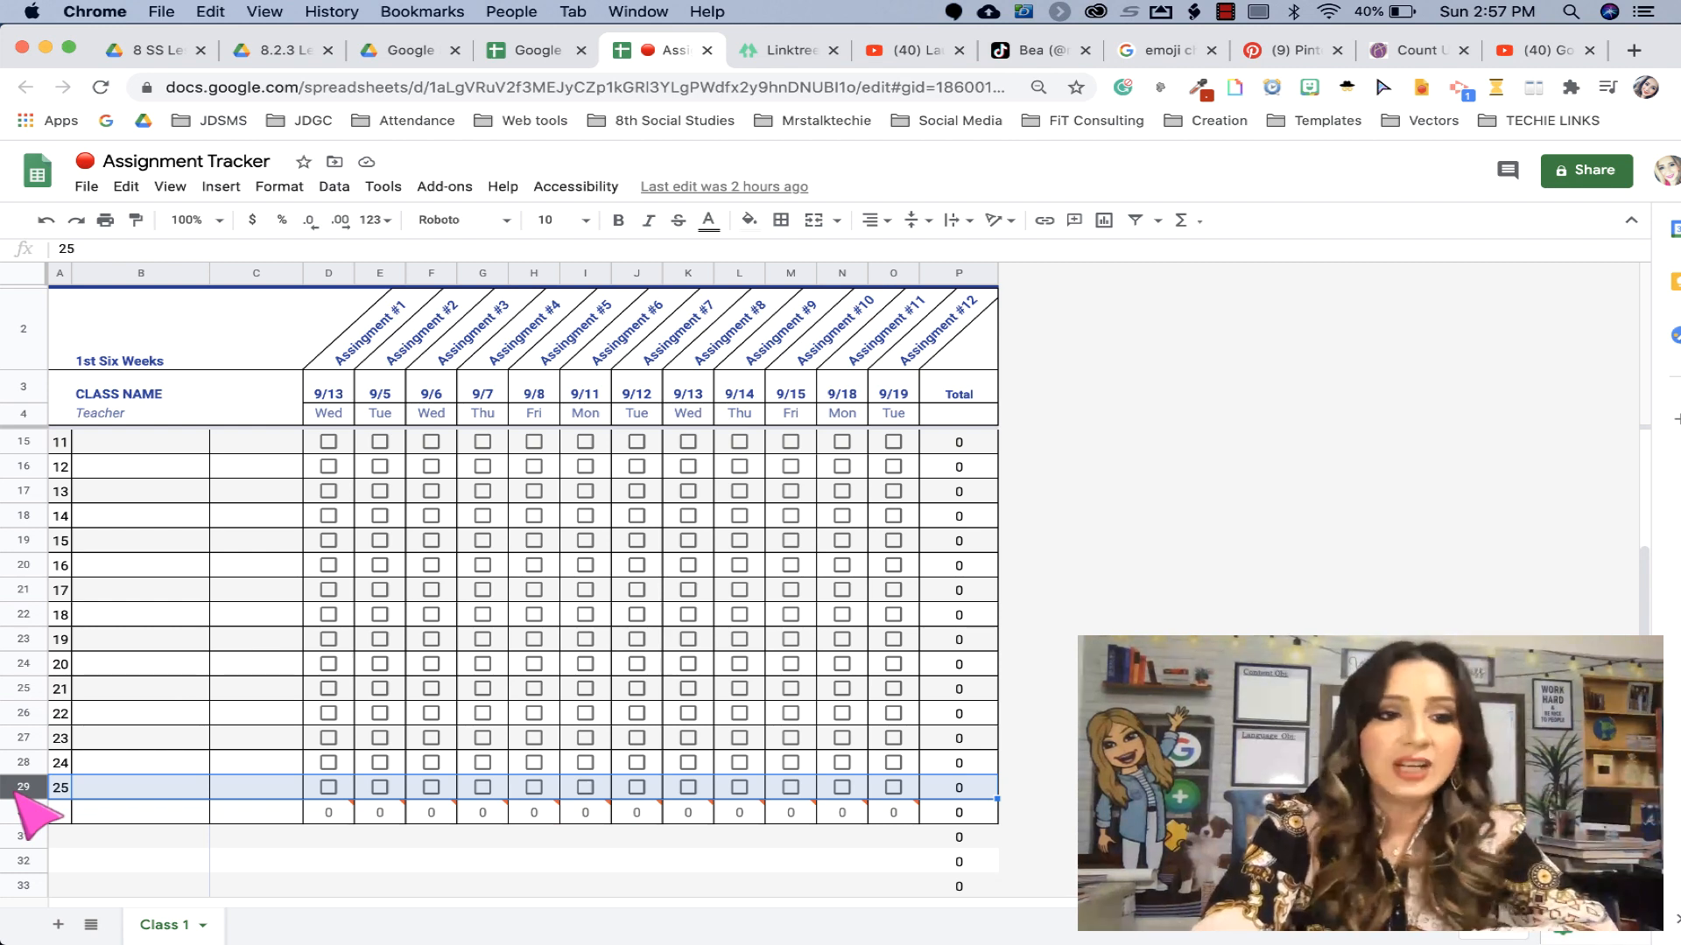
right_click(16, 795)
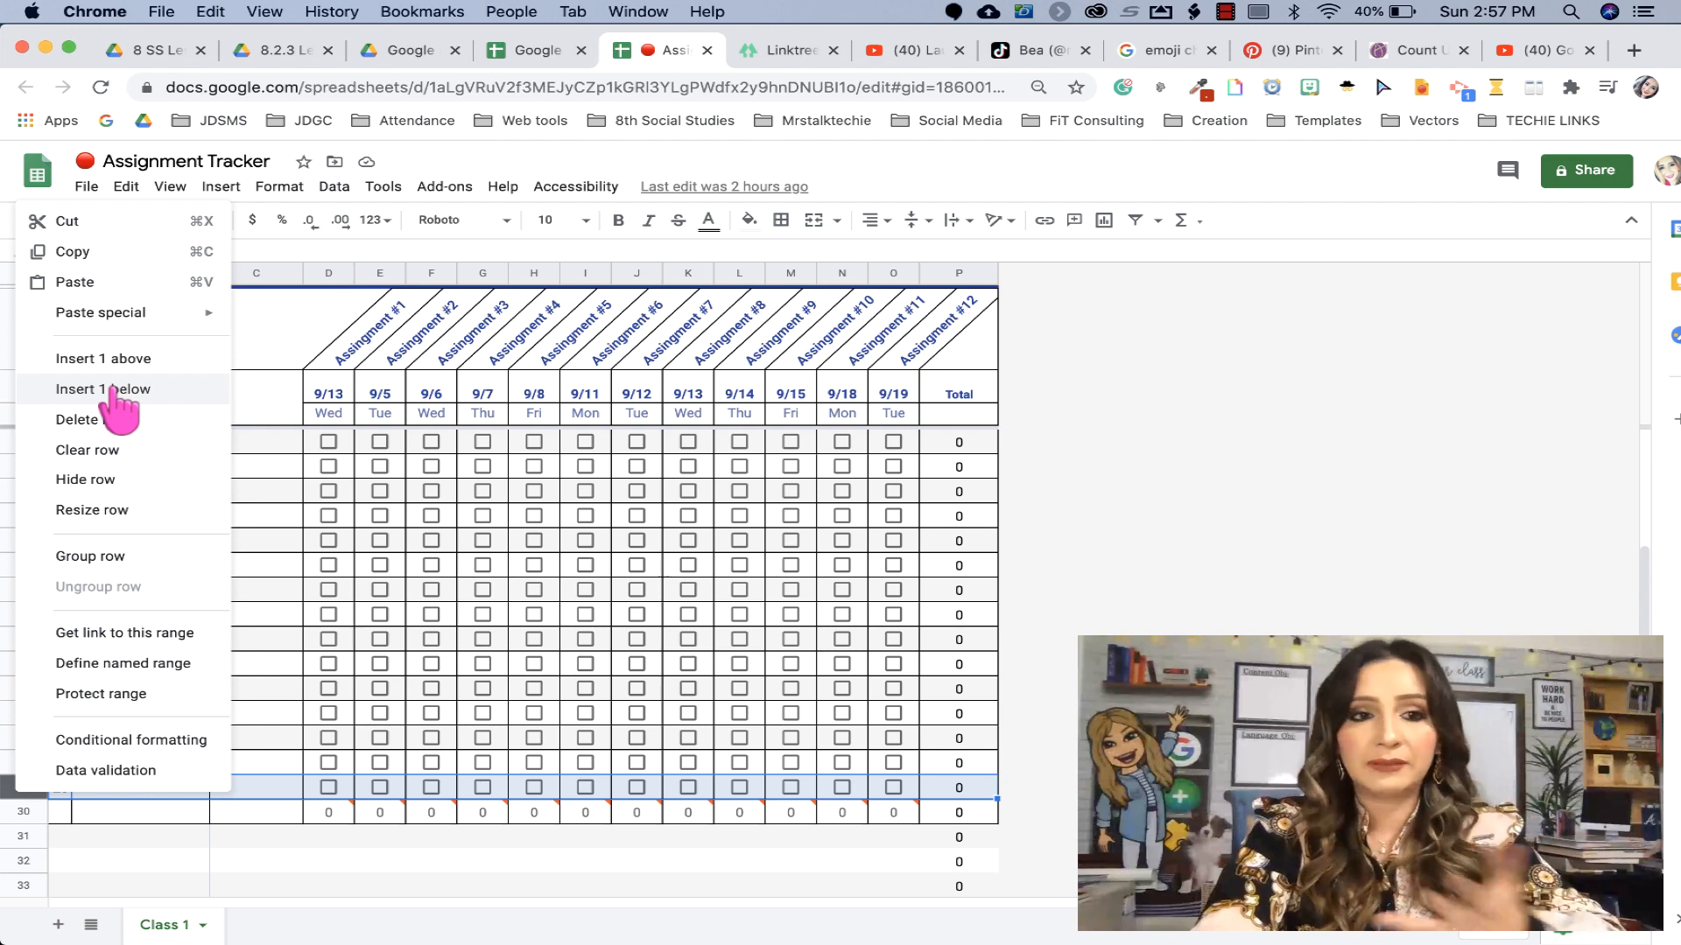
left_click(585, 862)
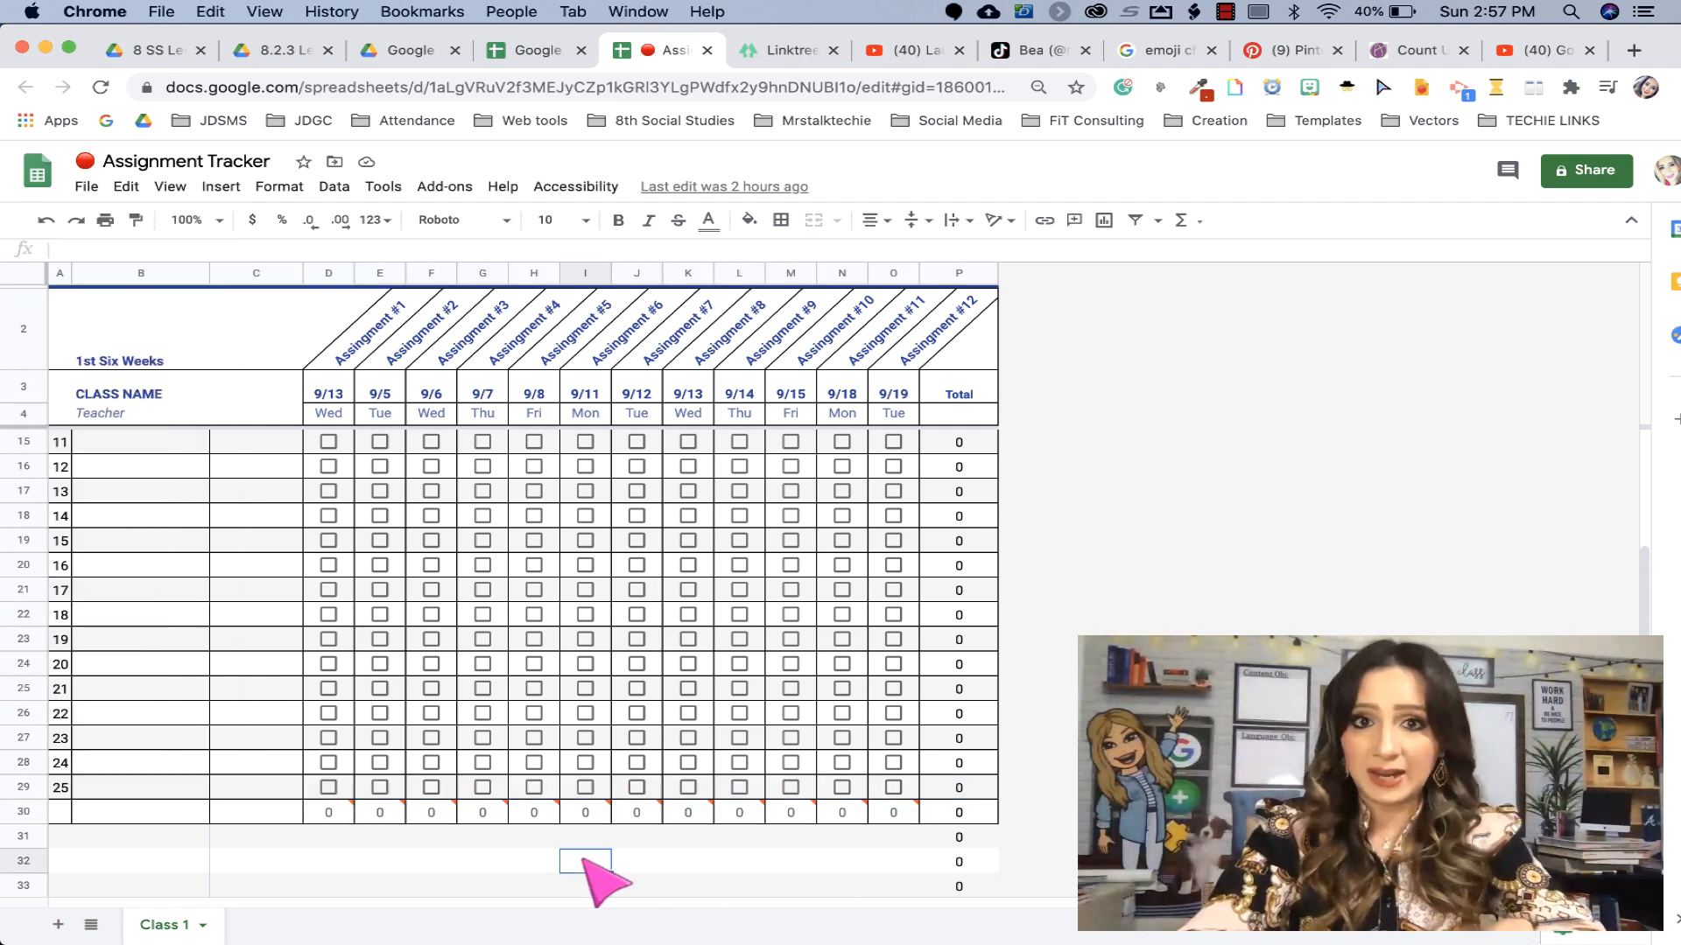
left_click(21, 788)
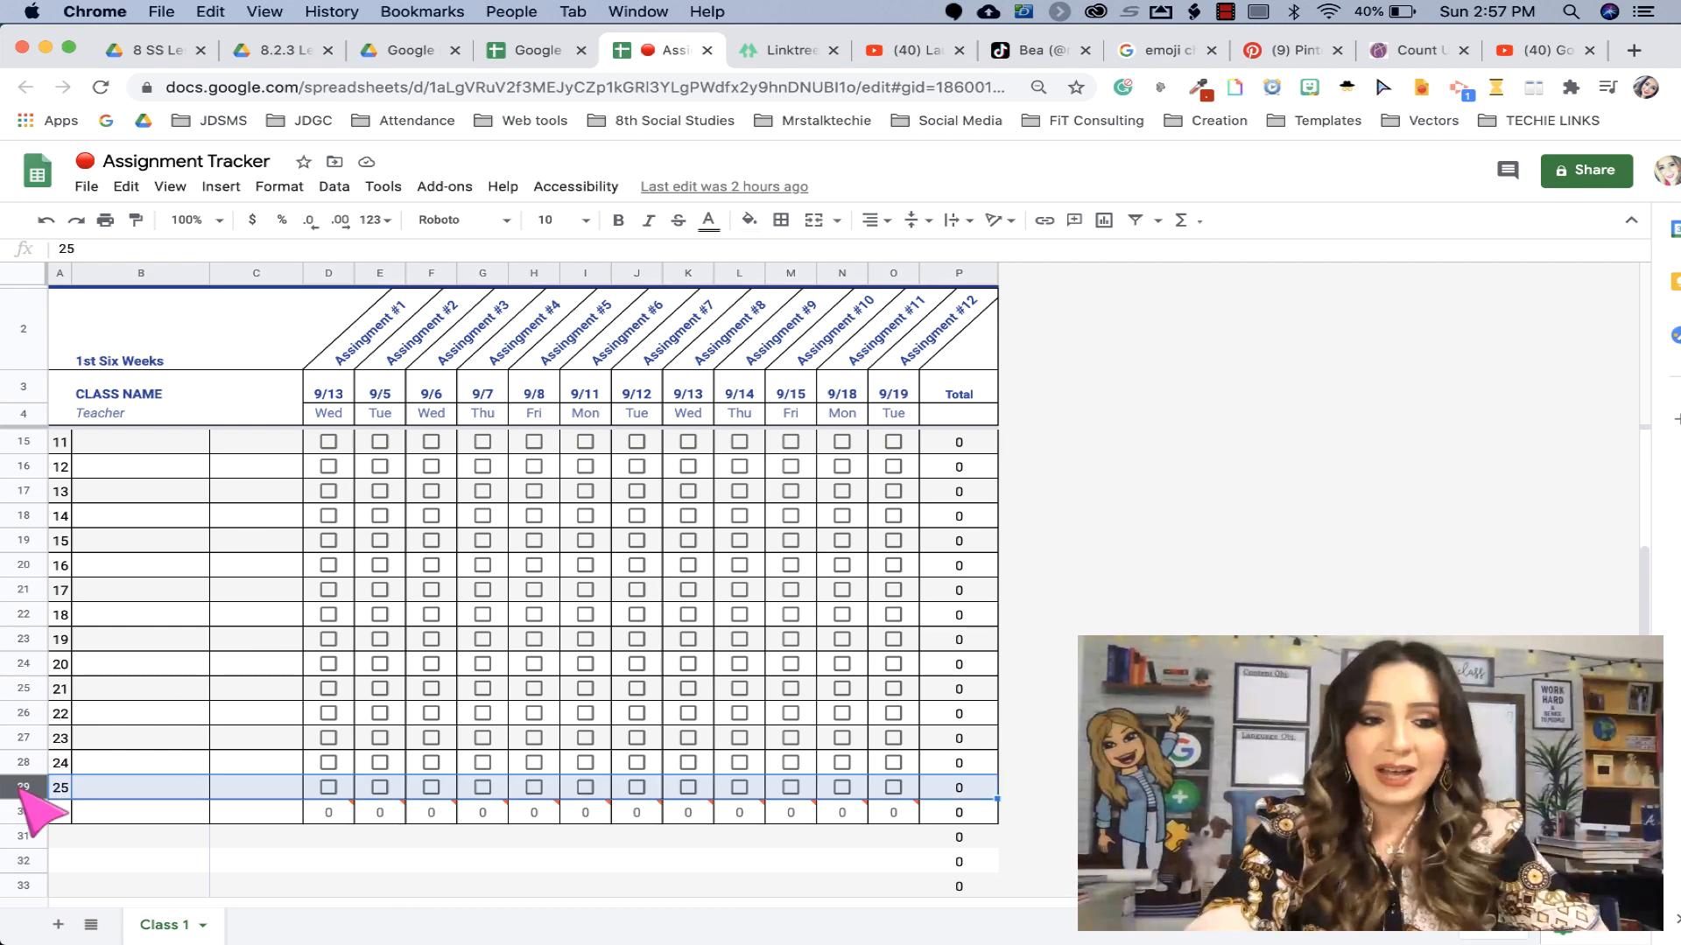
right_click(21, 788)
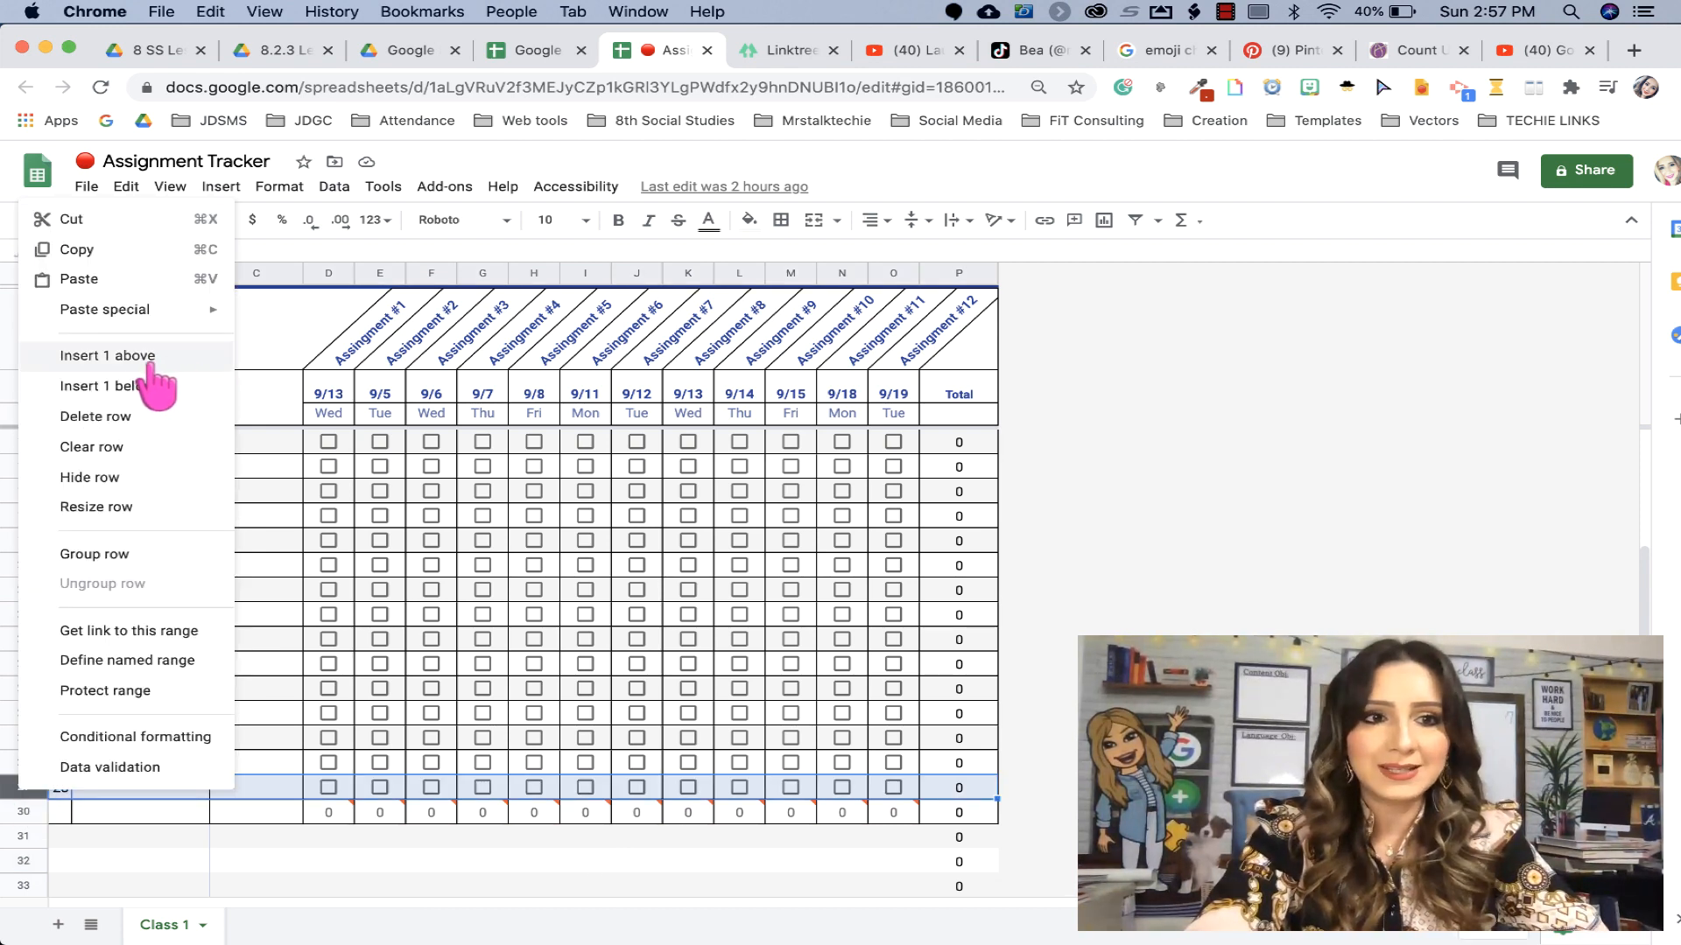
left_click(151, 359)
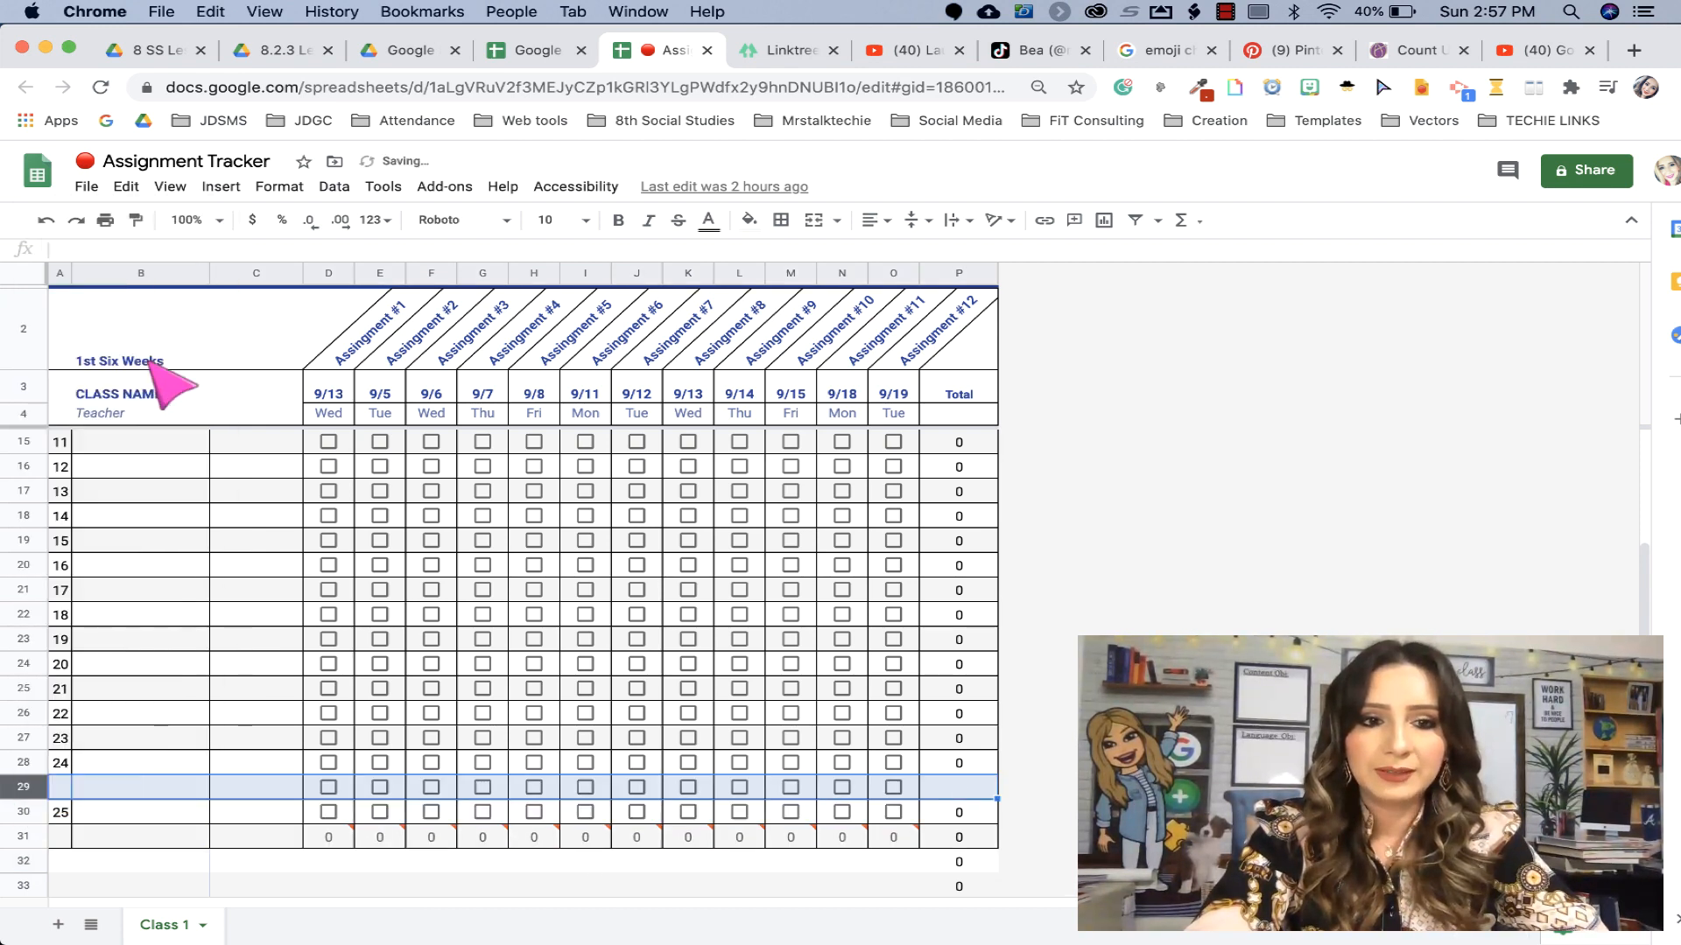
left_click(59, 788)
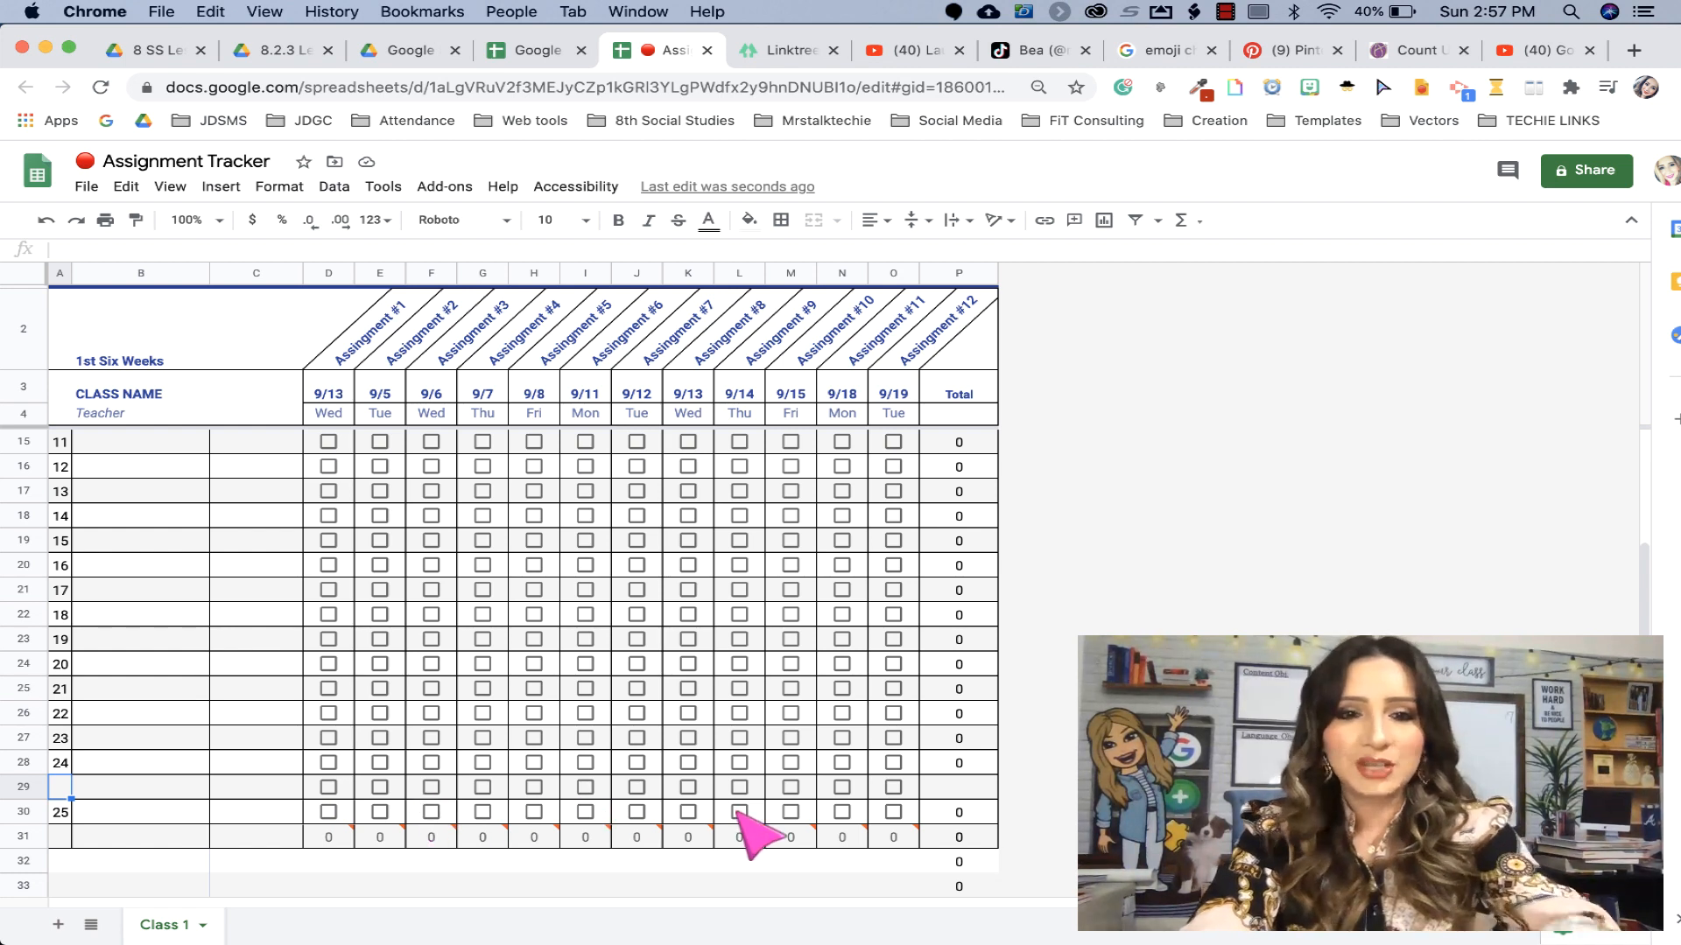
key("super+z")
- Tick the first assignment's checkboxes in the 9/13 column for students 1 to 5
scroll(454, 705, "up", 4)
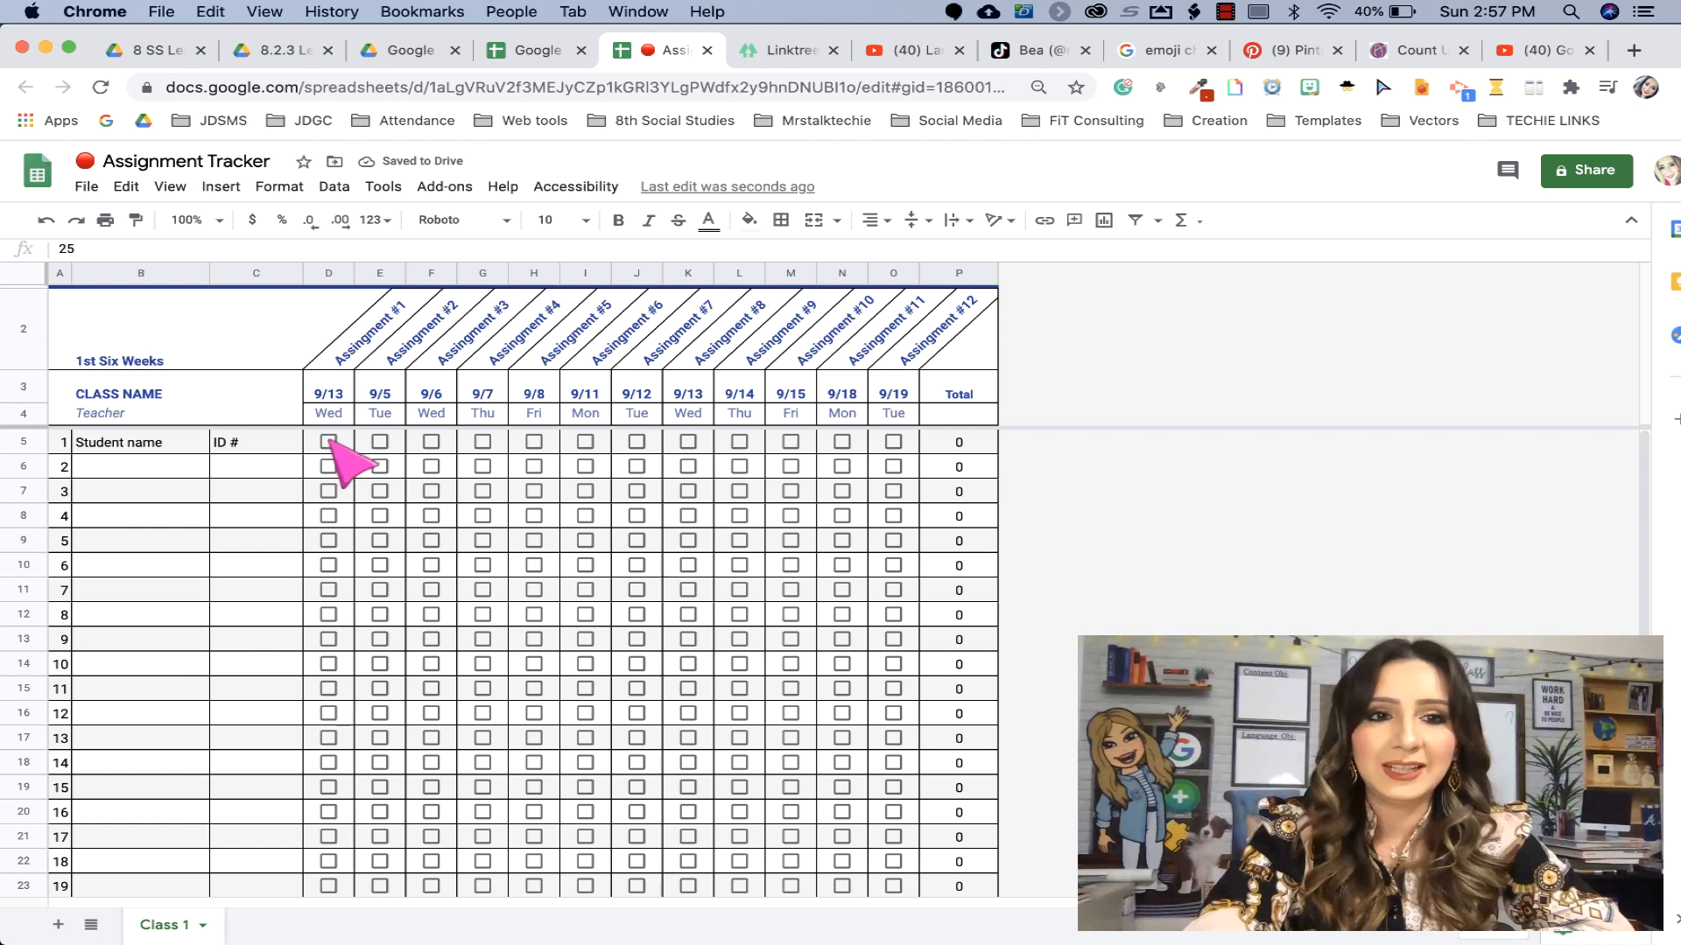
left_click(329, 441)
left_click(329, 466)
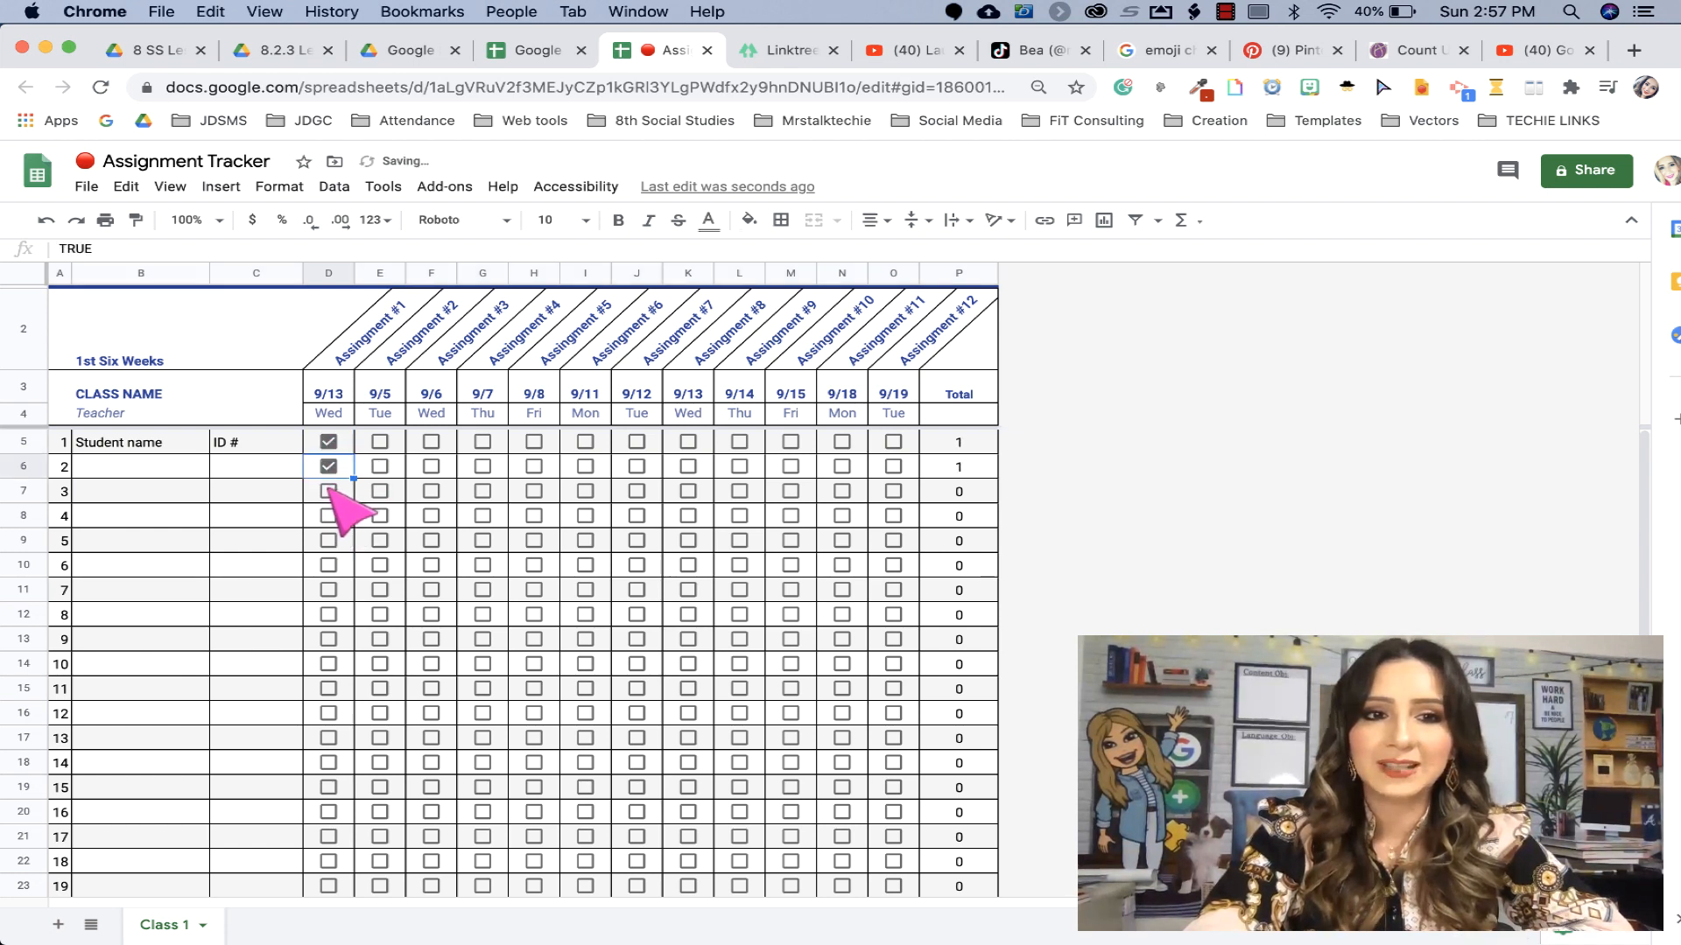
left_click(329, 492)
left_click(329, 515)
left_click(329, 540)
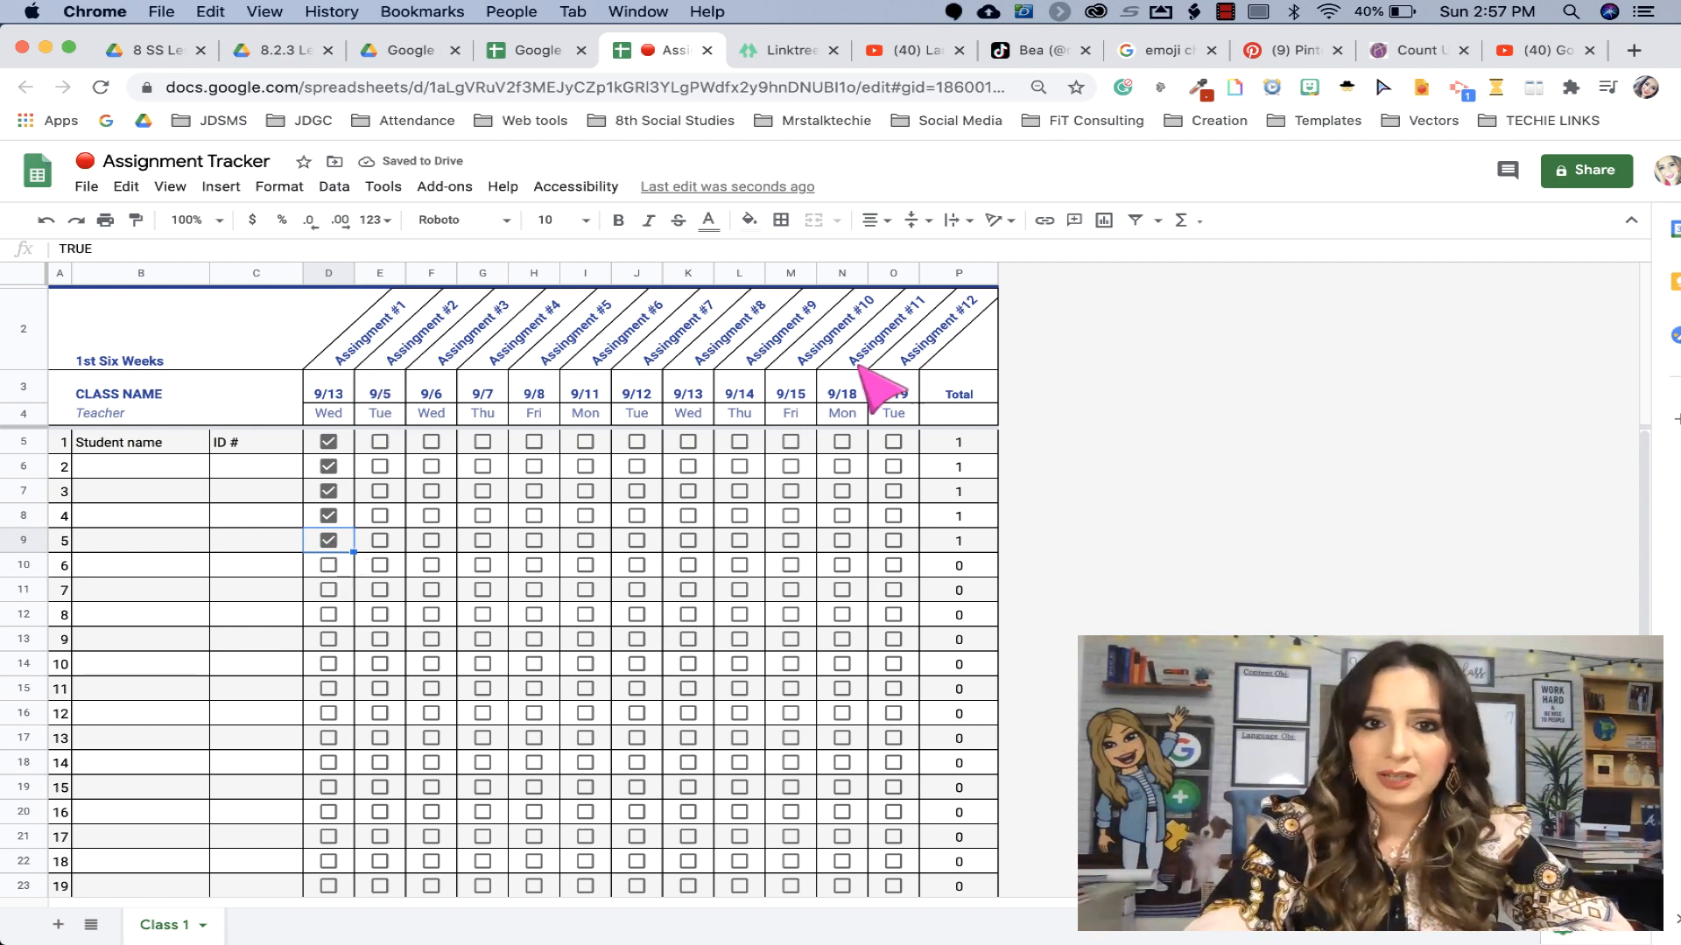
- Open the first assignment's slanted title in cell D2 for editing
left_click(332, 350)
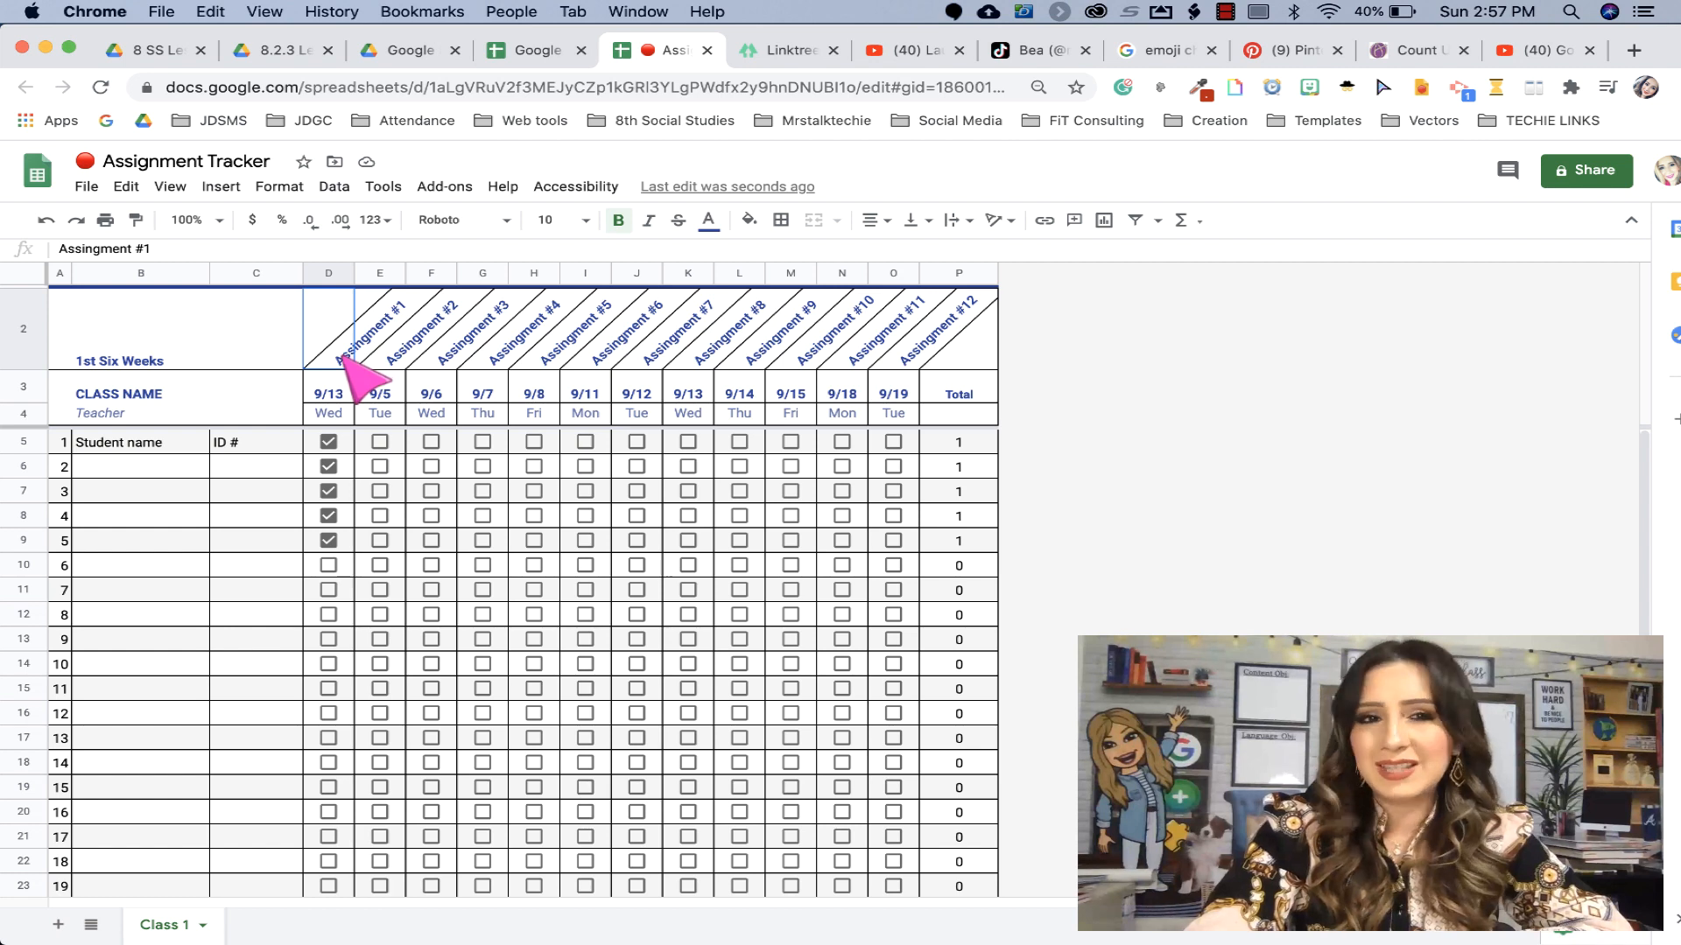
double_click(341, 356)
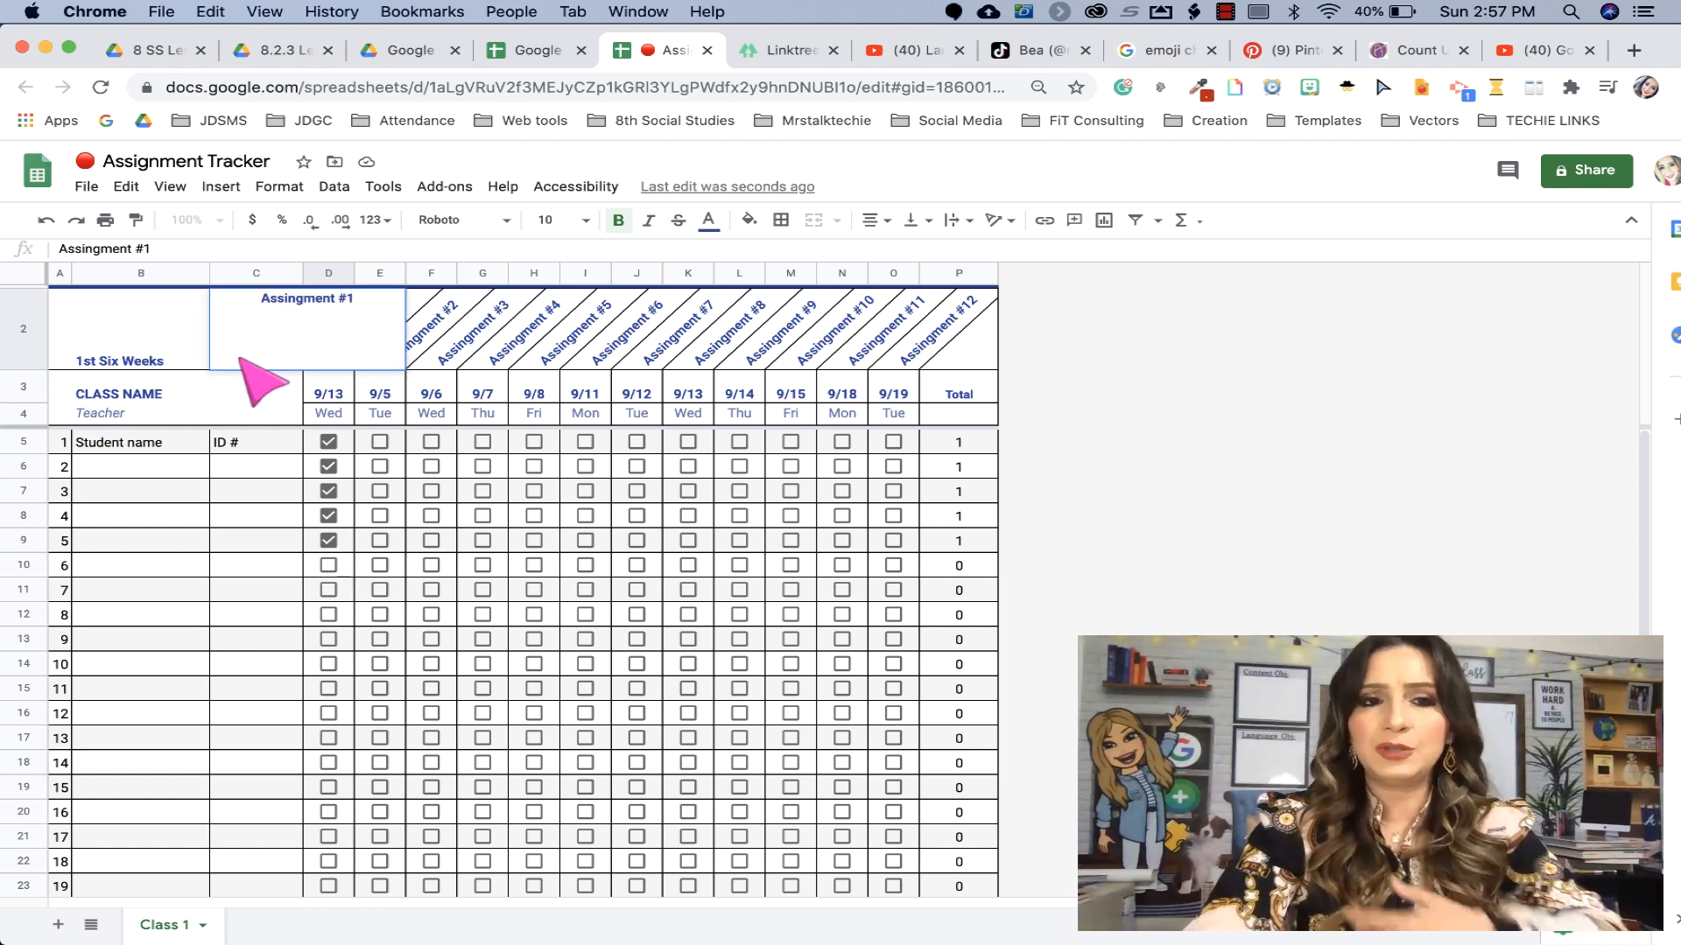
left_click(346, 462)
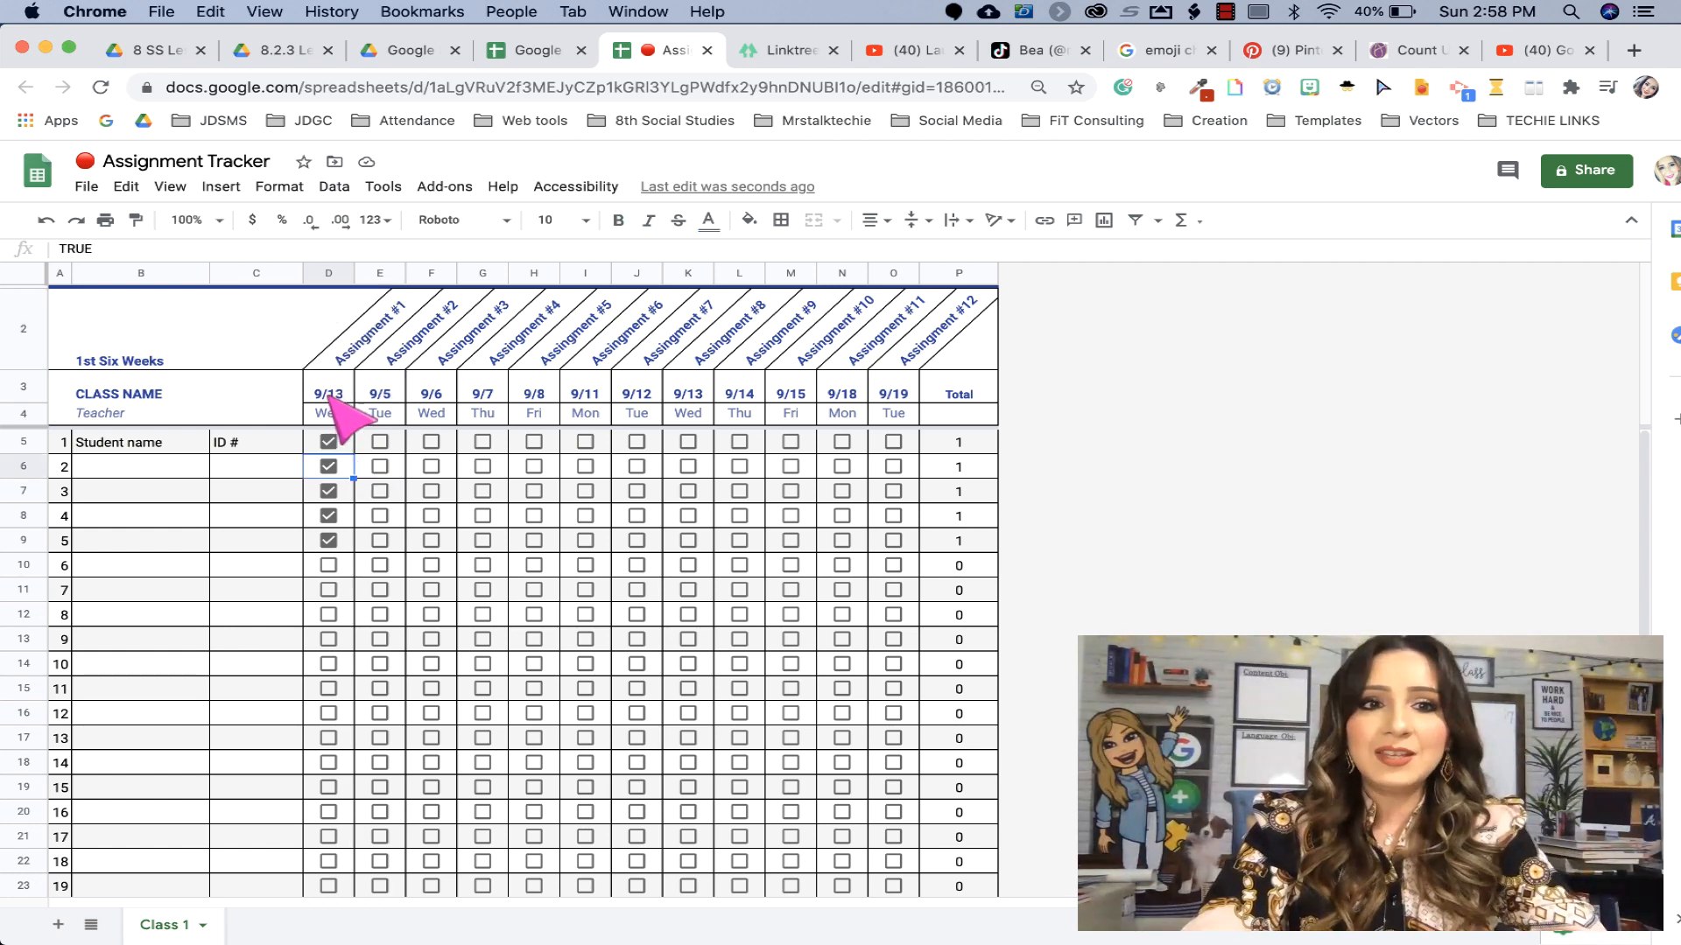
- Set the first assignment's date in cell D3 to 9/13/2020
left_click(330, 406)
left_click(331, 394)
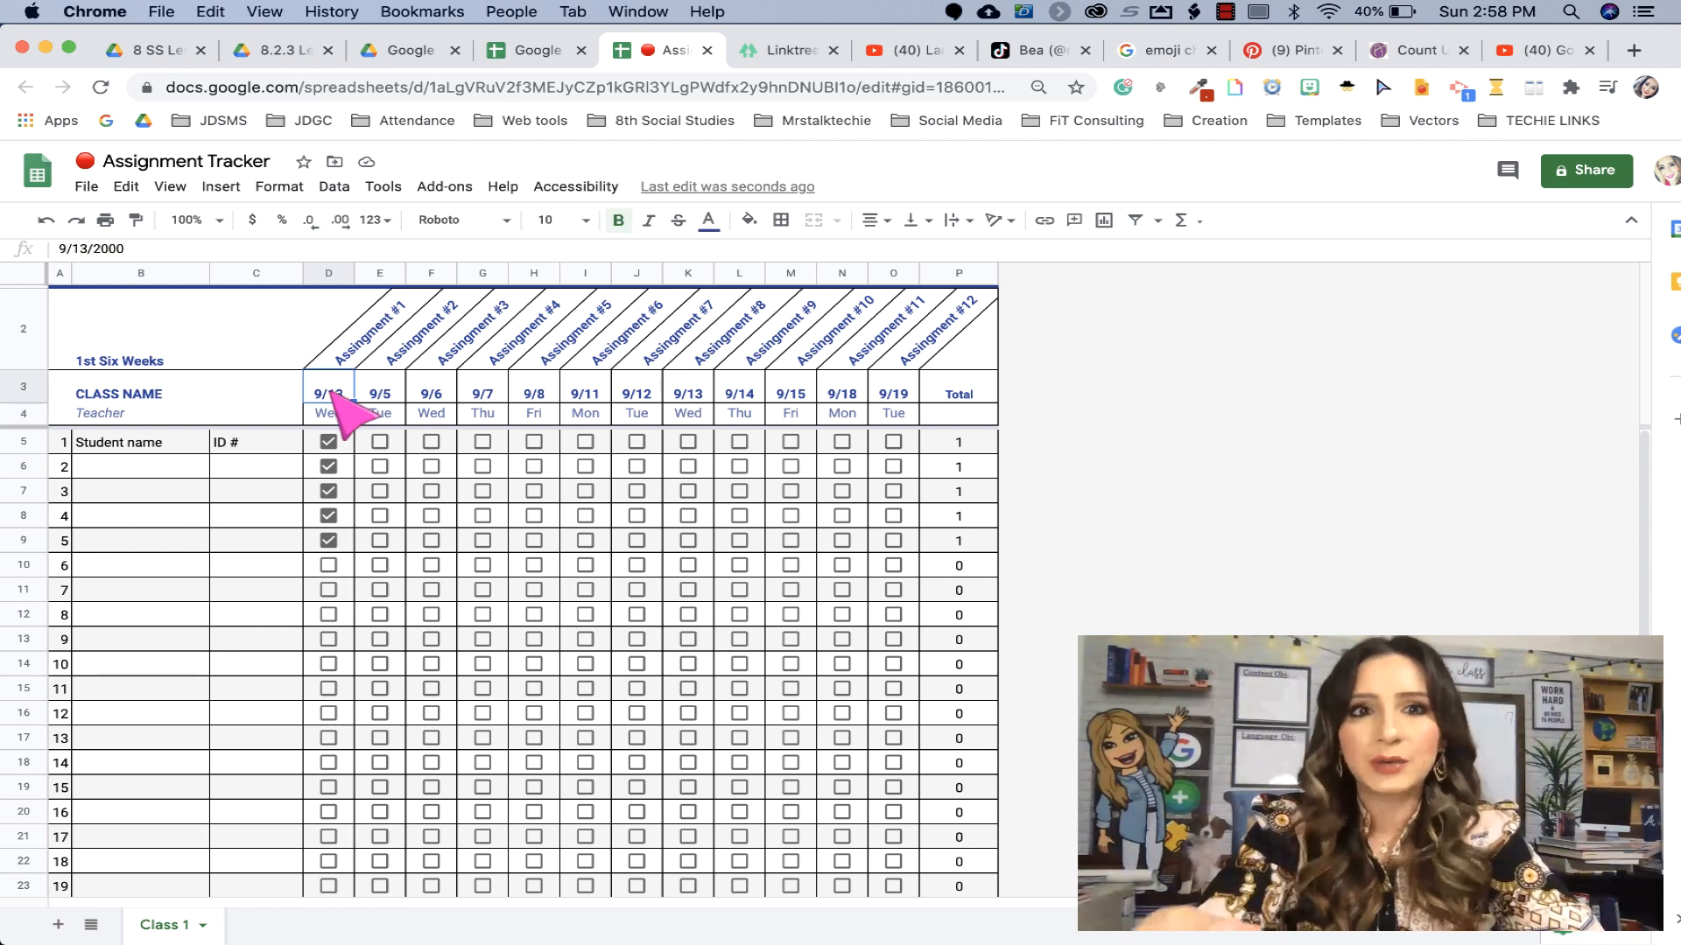
double_click(332, 395)
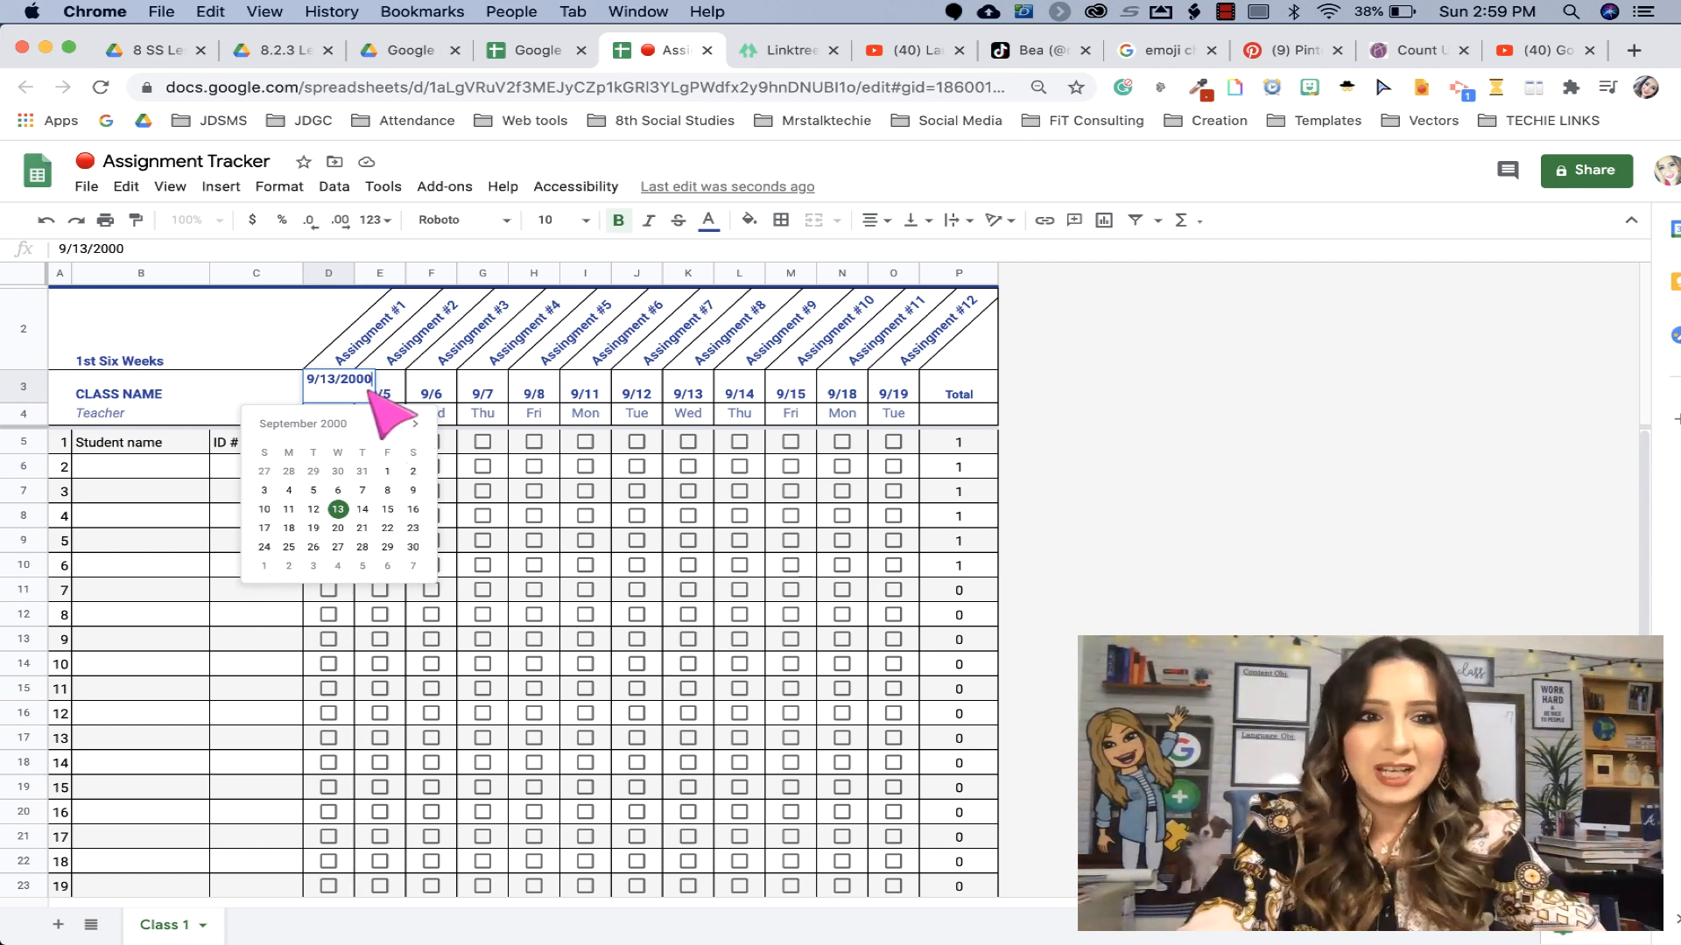
key("BackSpace")
key("BackSpace")
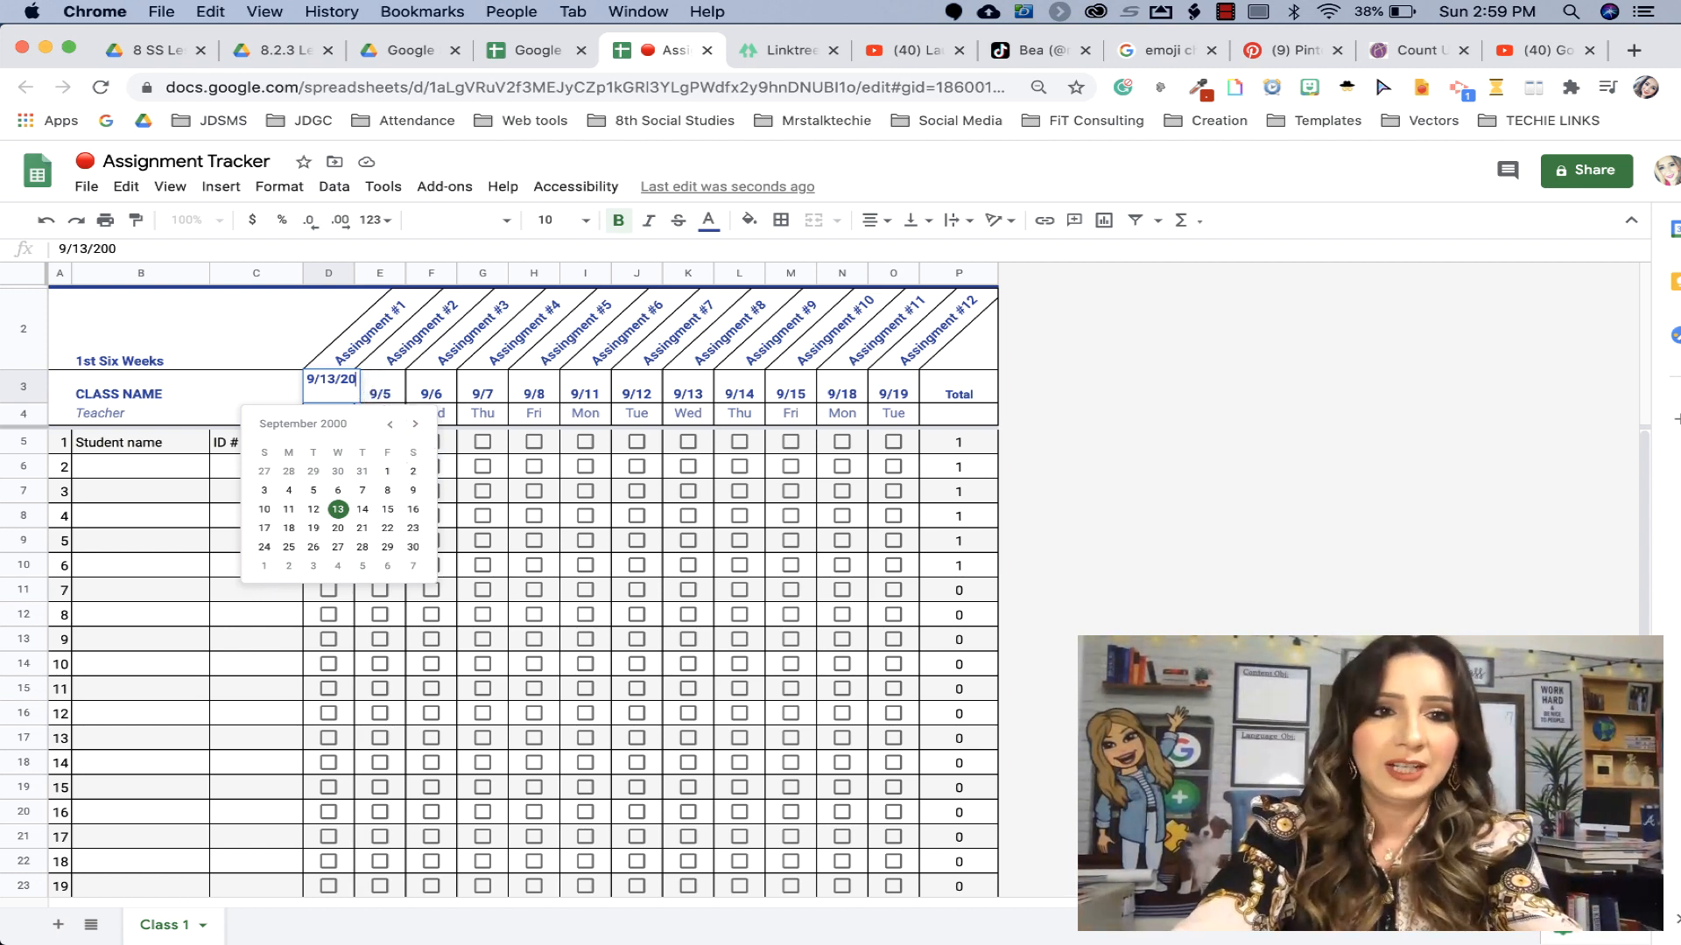
type("20")
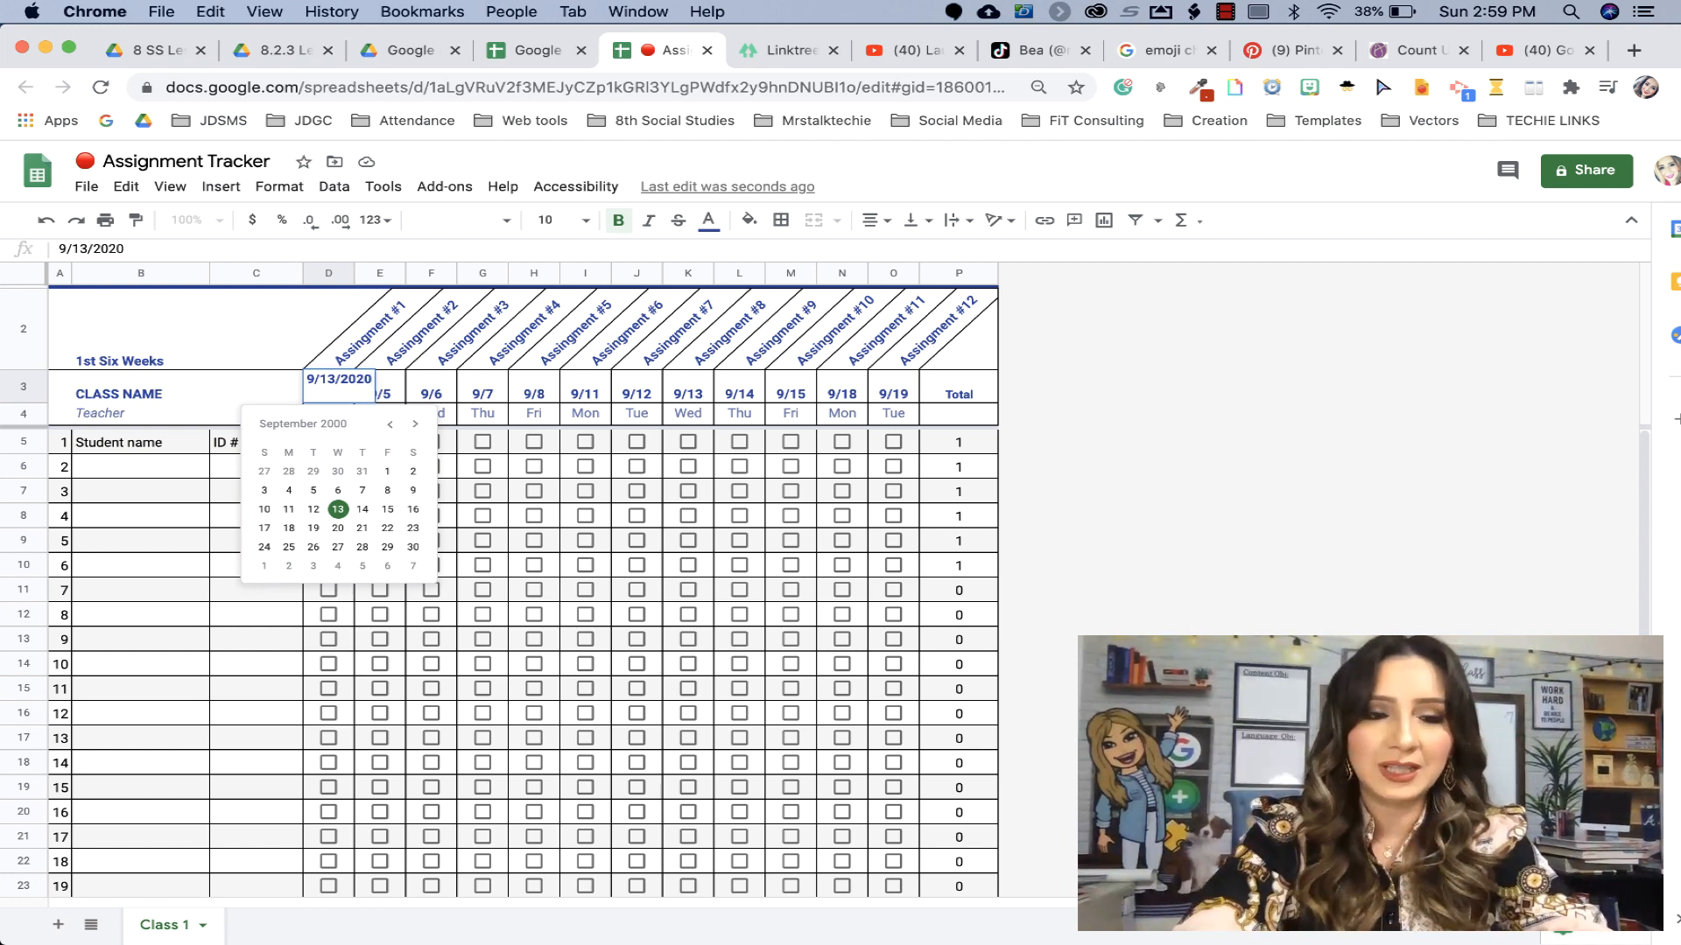
key("Return")
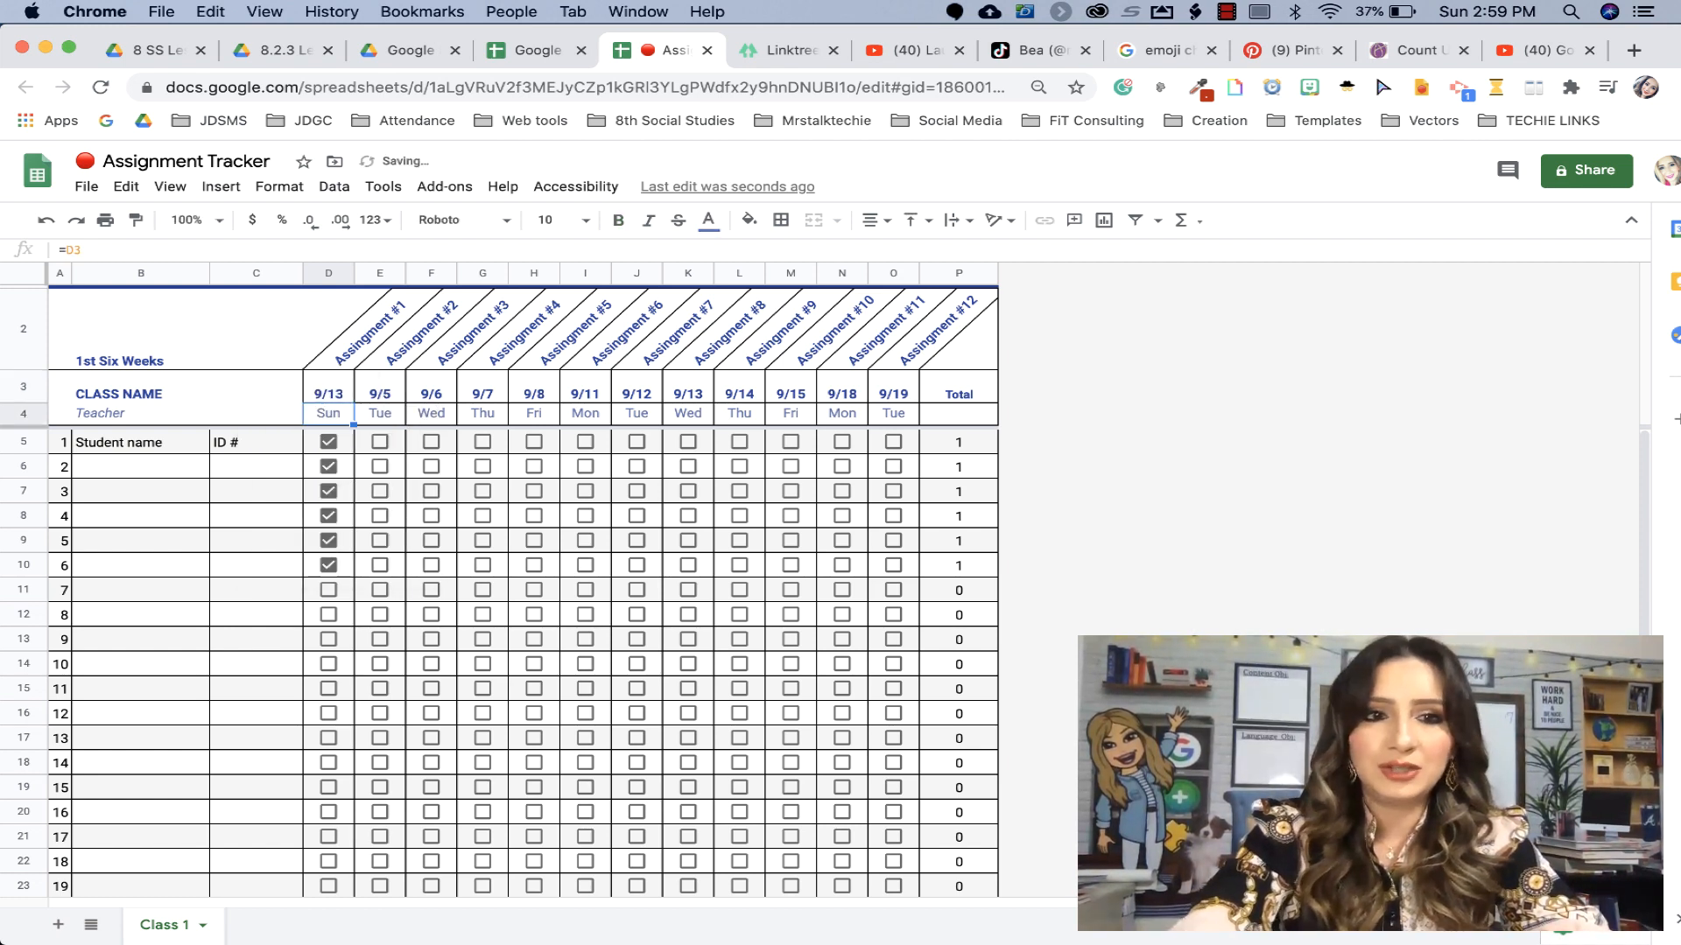
- Choose November 29, 2020 from the calendar as the first assignment's date in cell D3
left_click(333, 392)
double_click(333, 388)
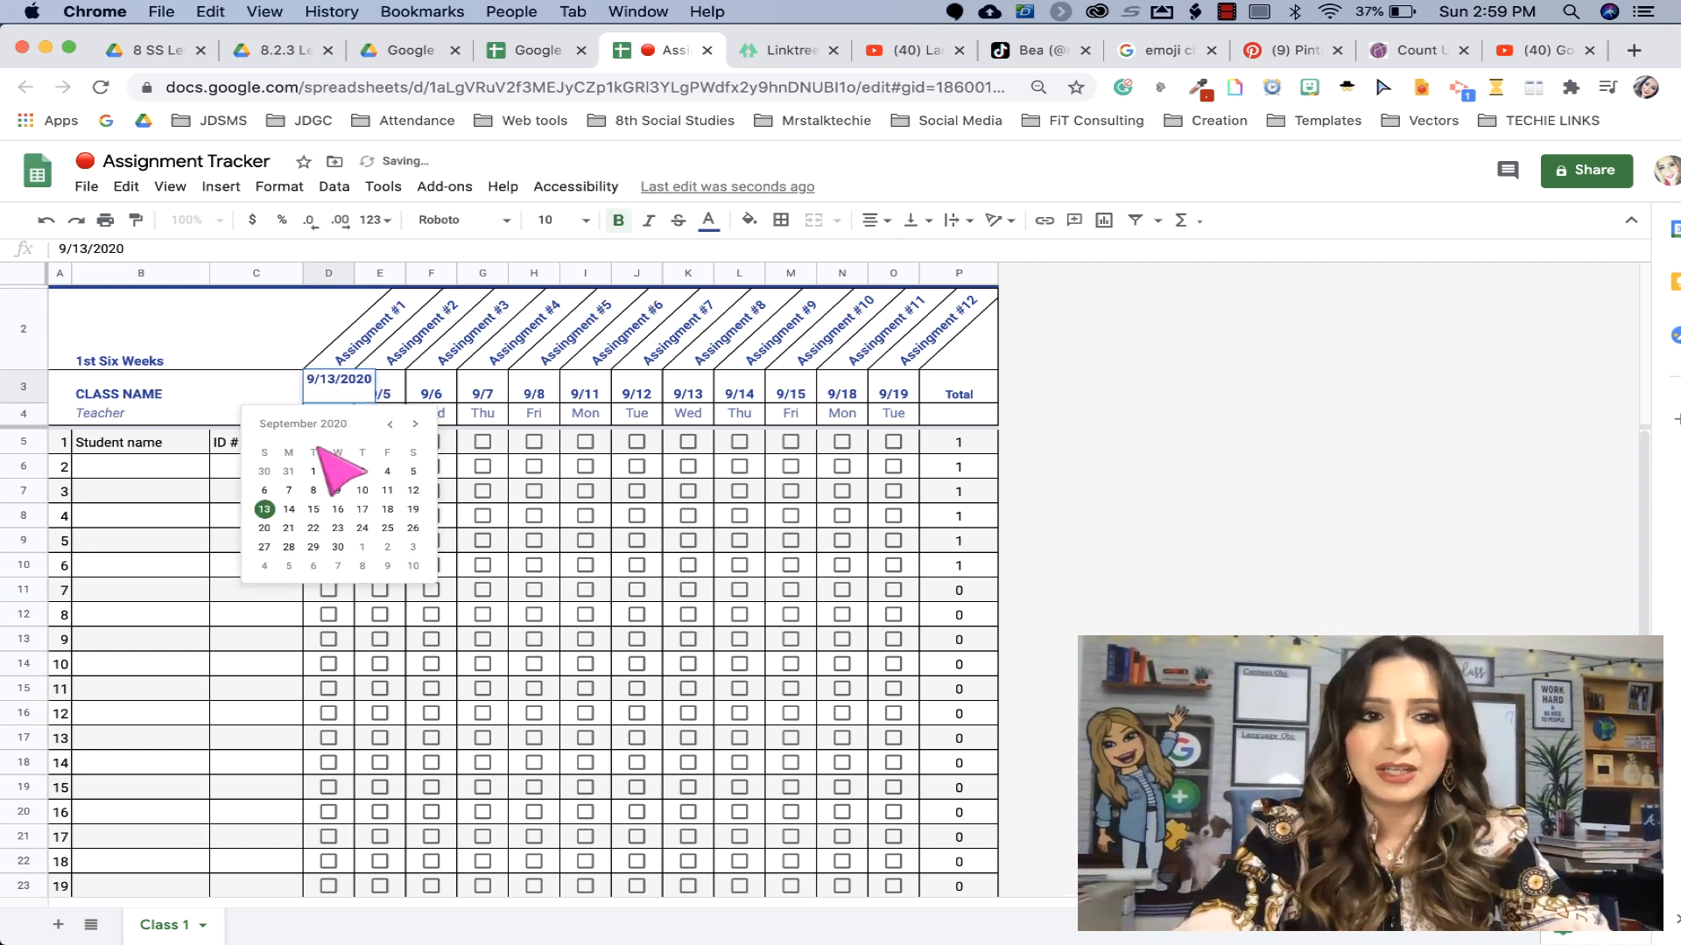
left_click(415, 425)
left_click(415, 425)
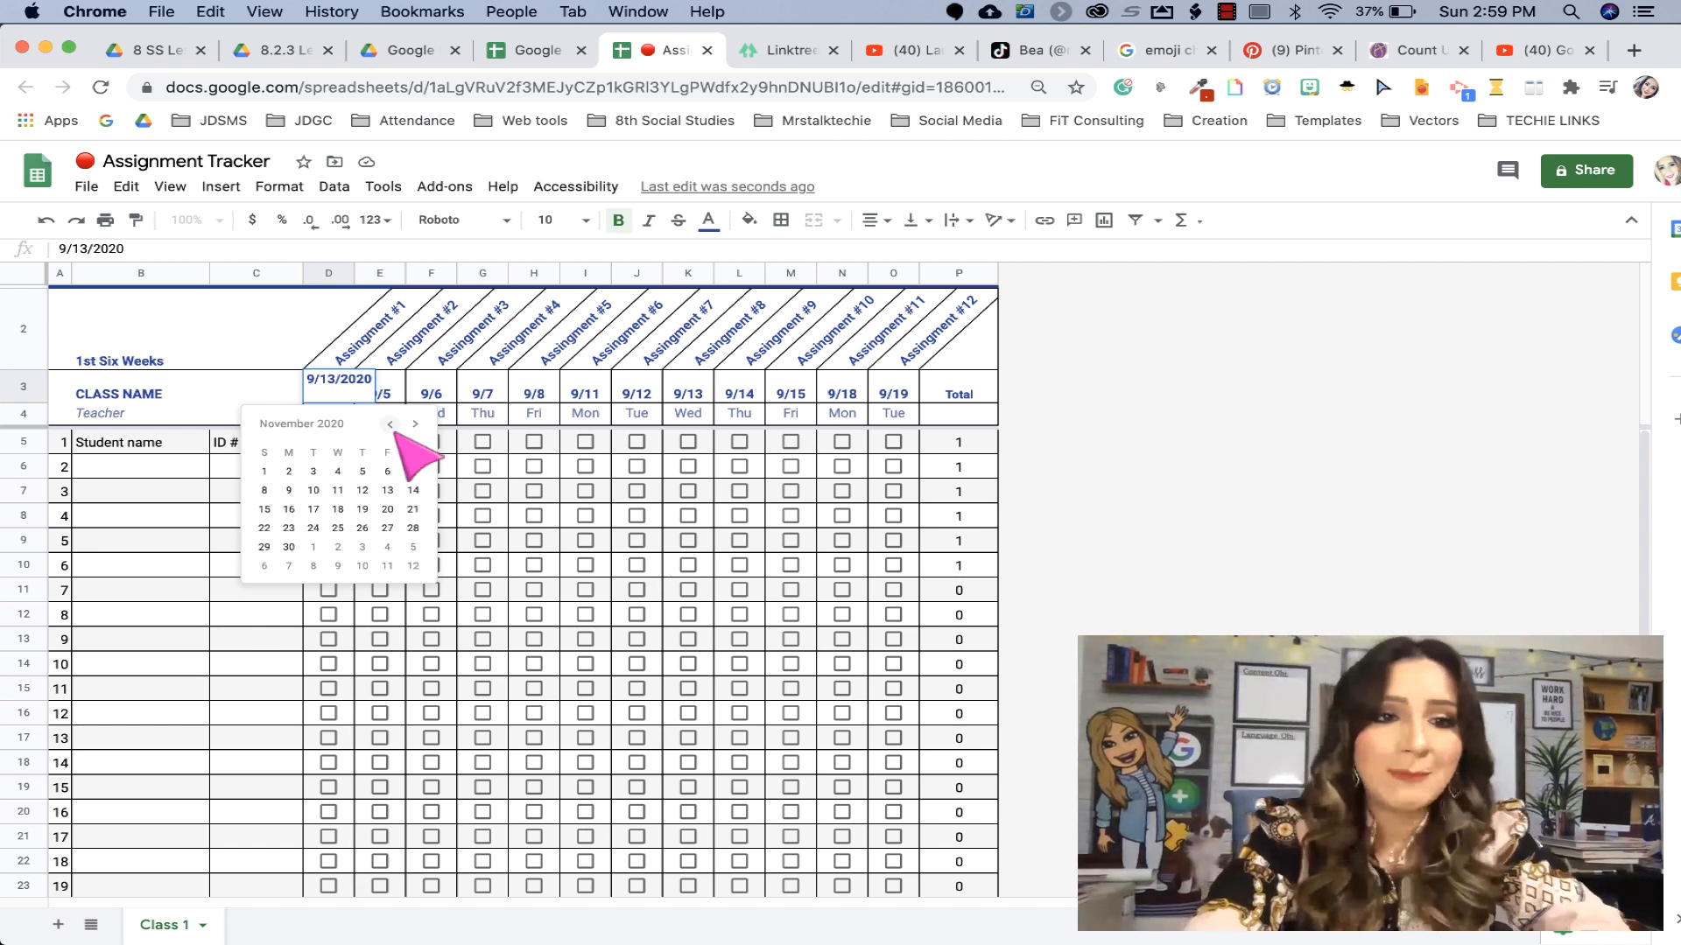
left_click(264, 546)
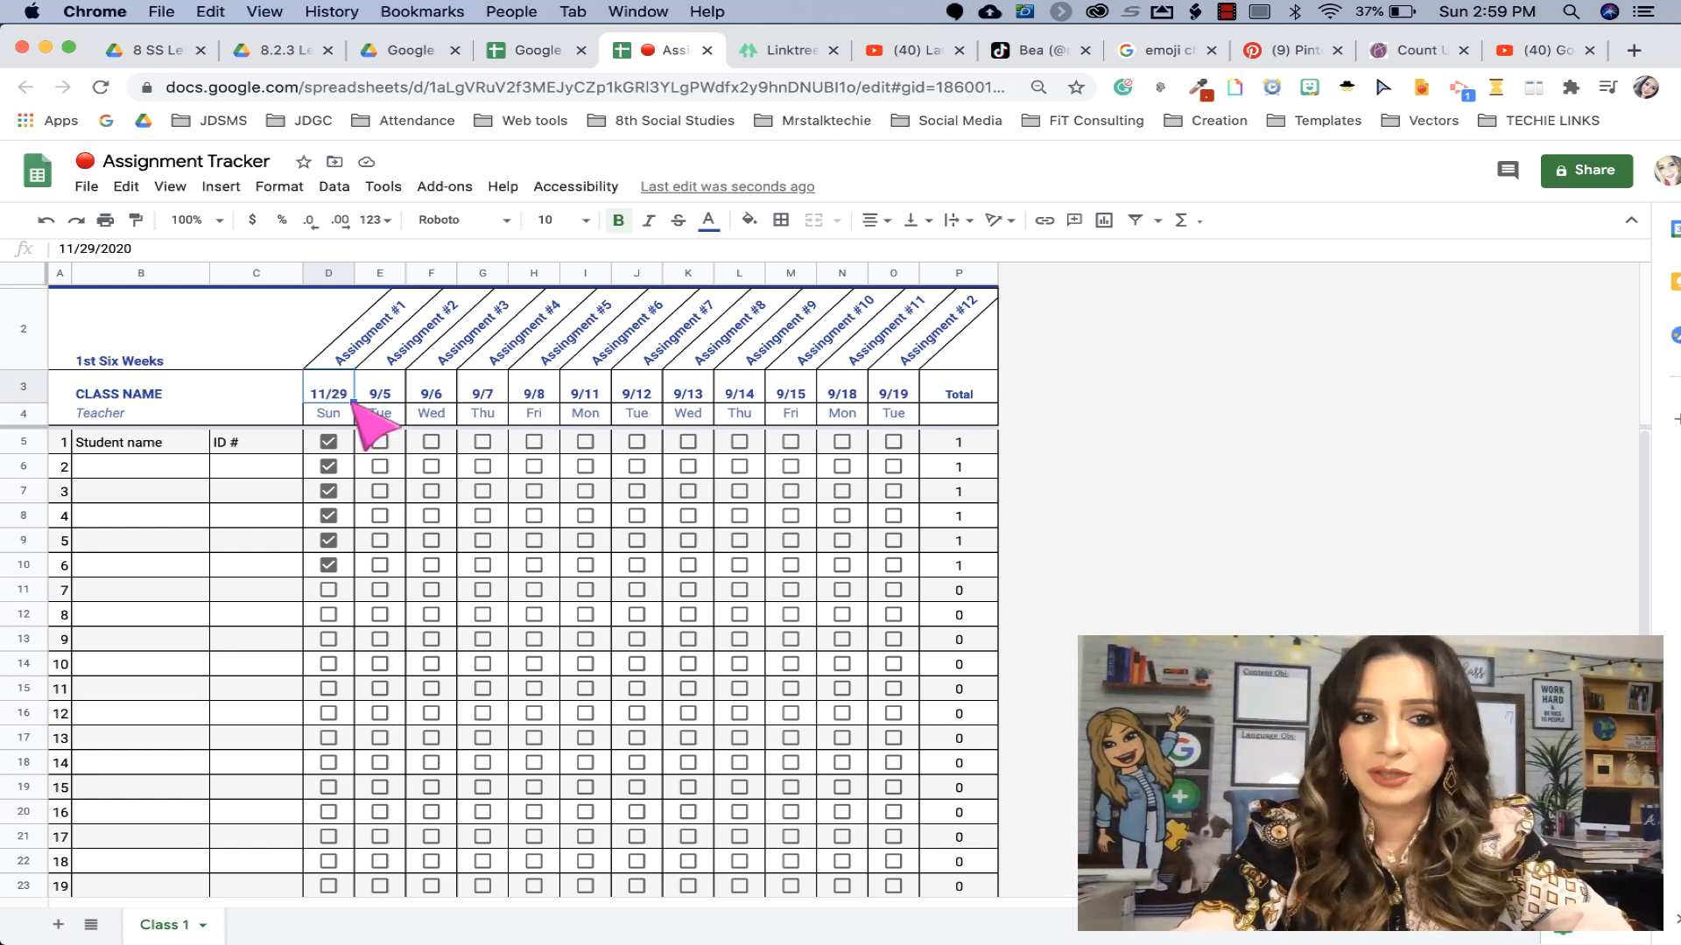
- Fill the first assignment's date across row 3 through column H as consecutive days
left_click_drag(355, 402, 531, 400)
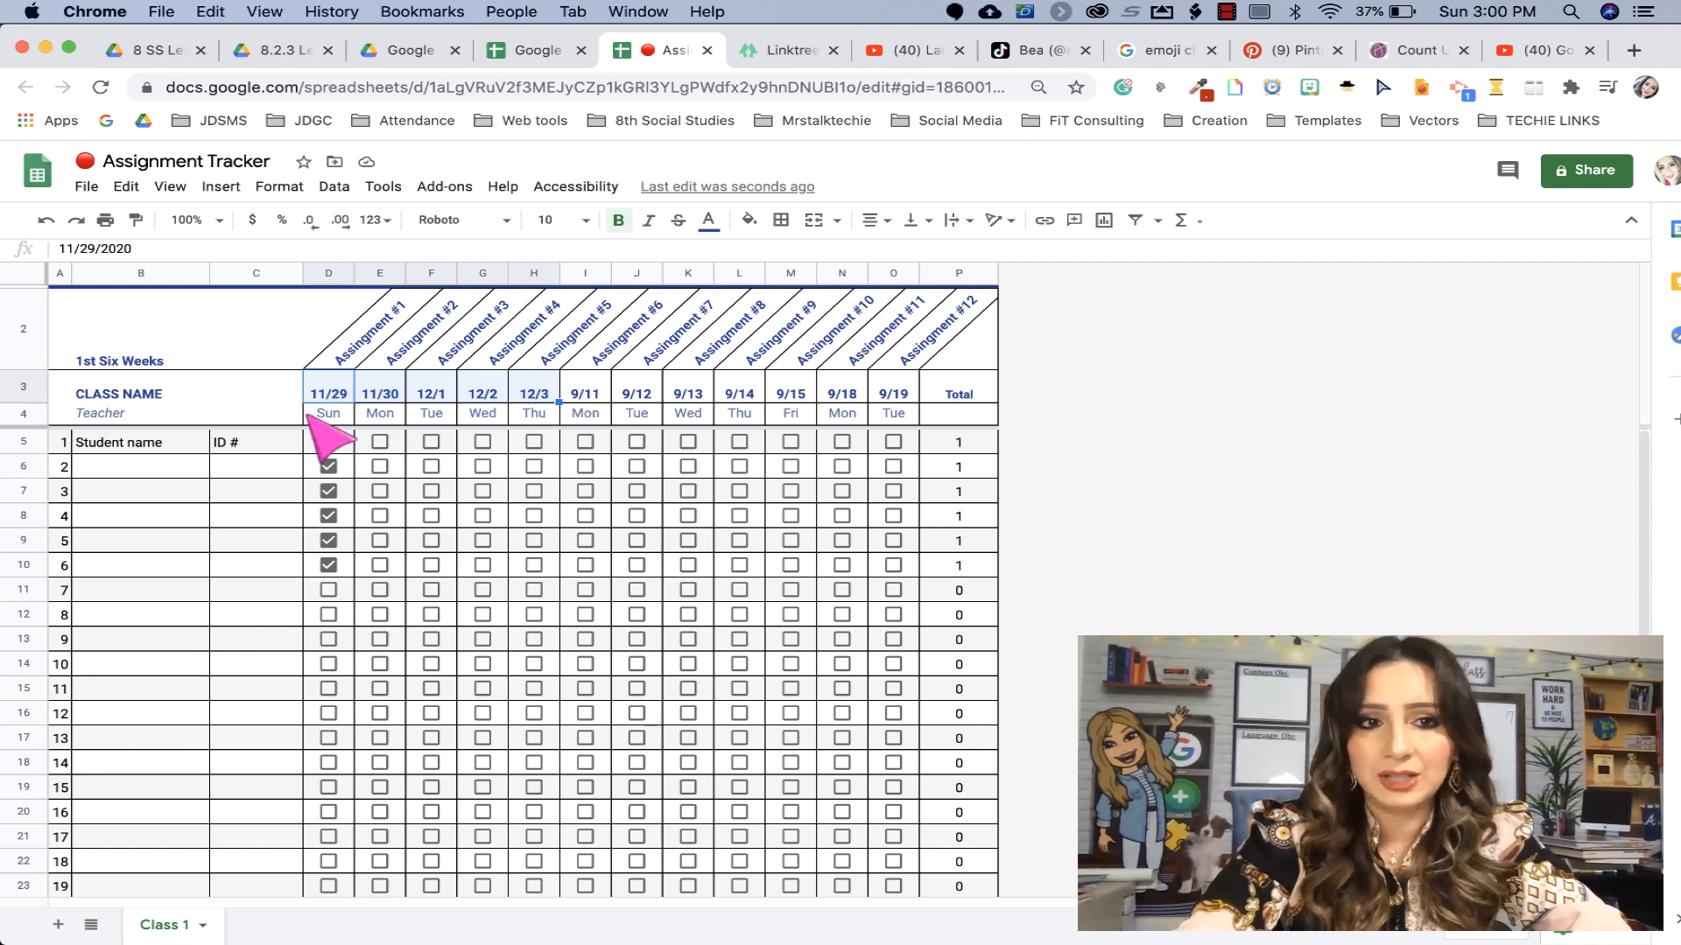
left_click(20, 415)
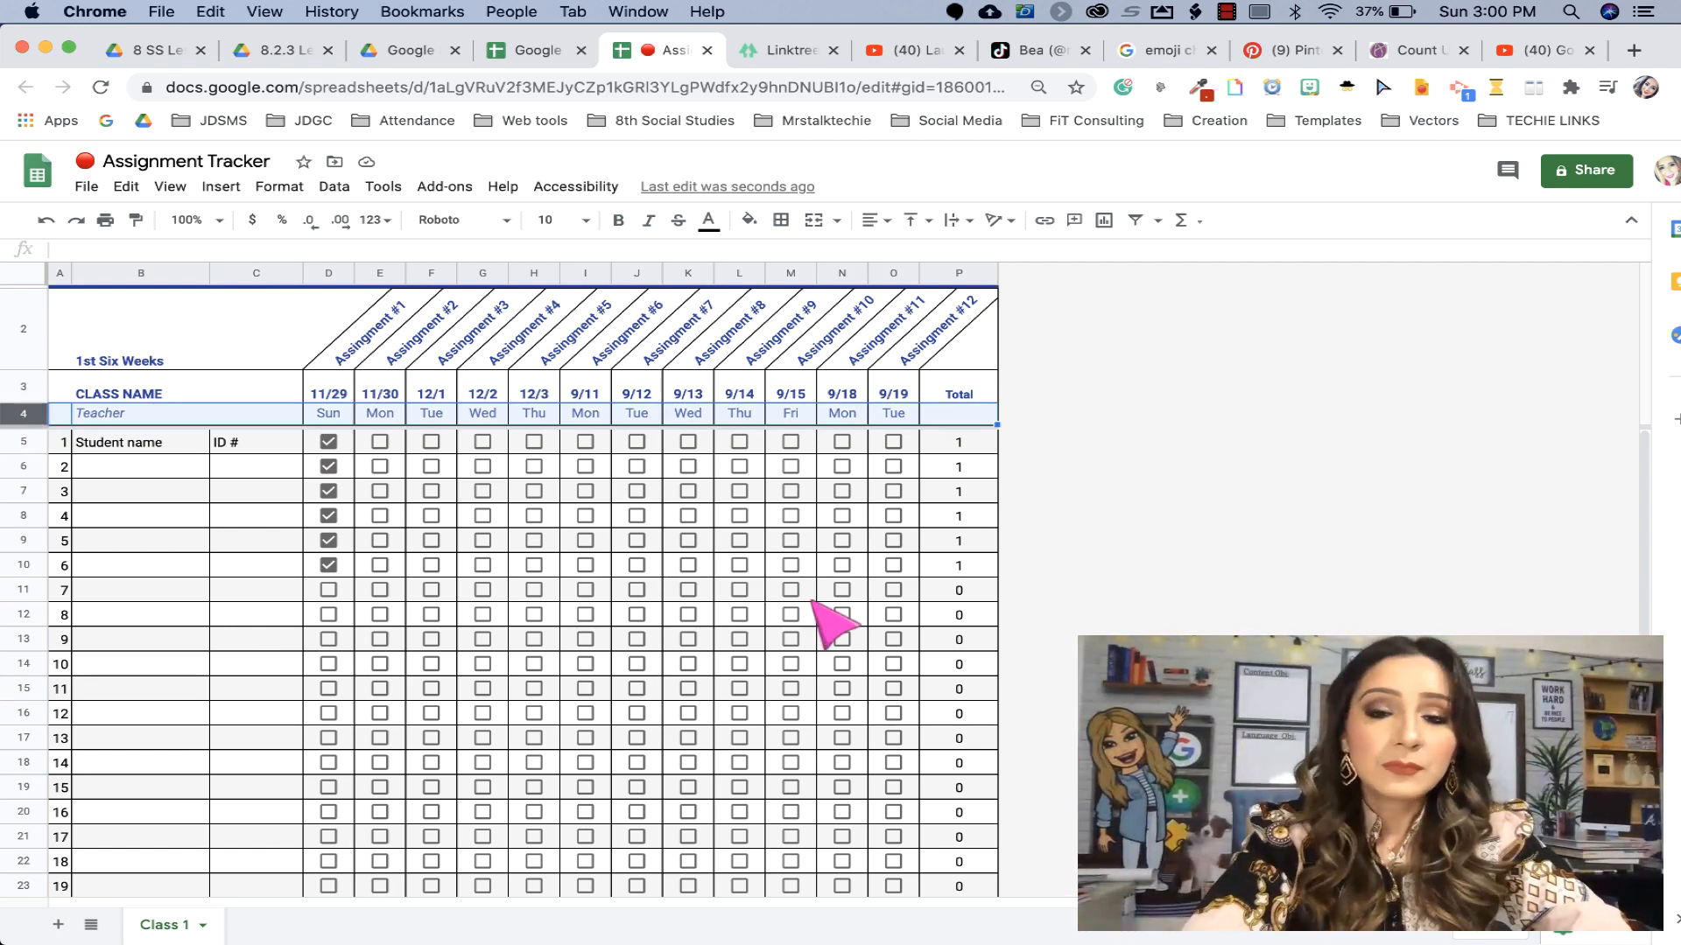
left_click(1136, 600)
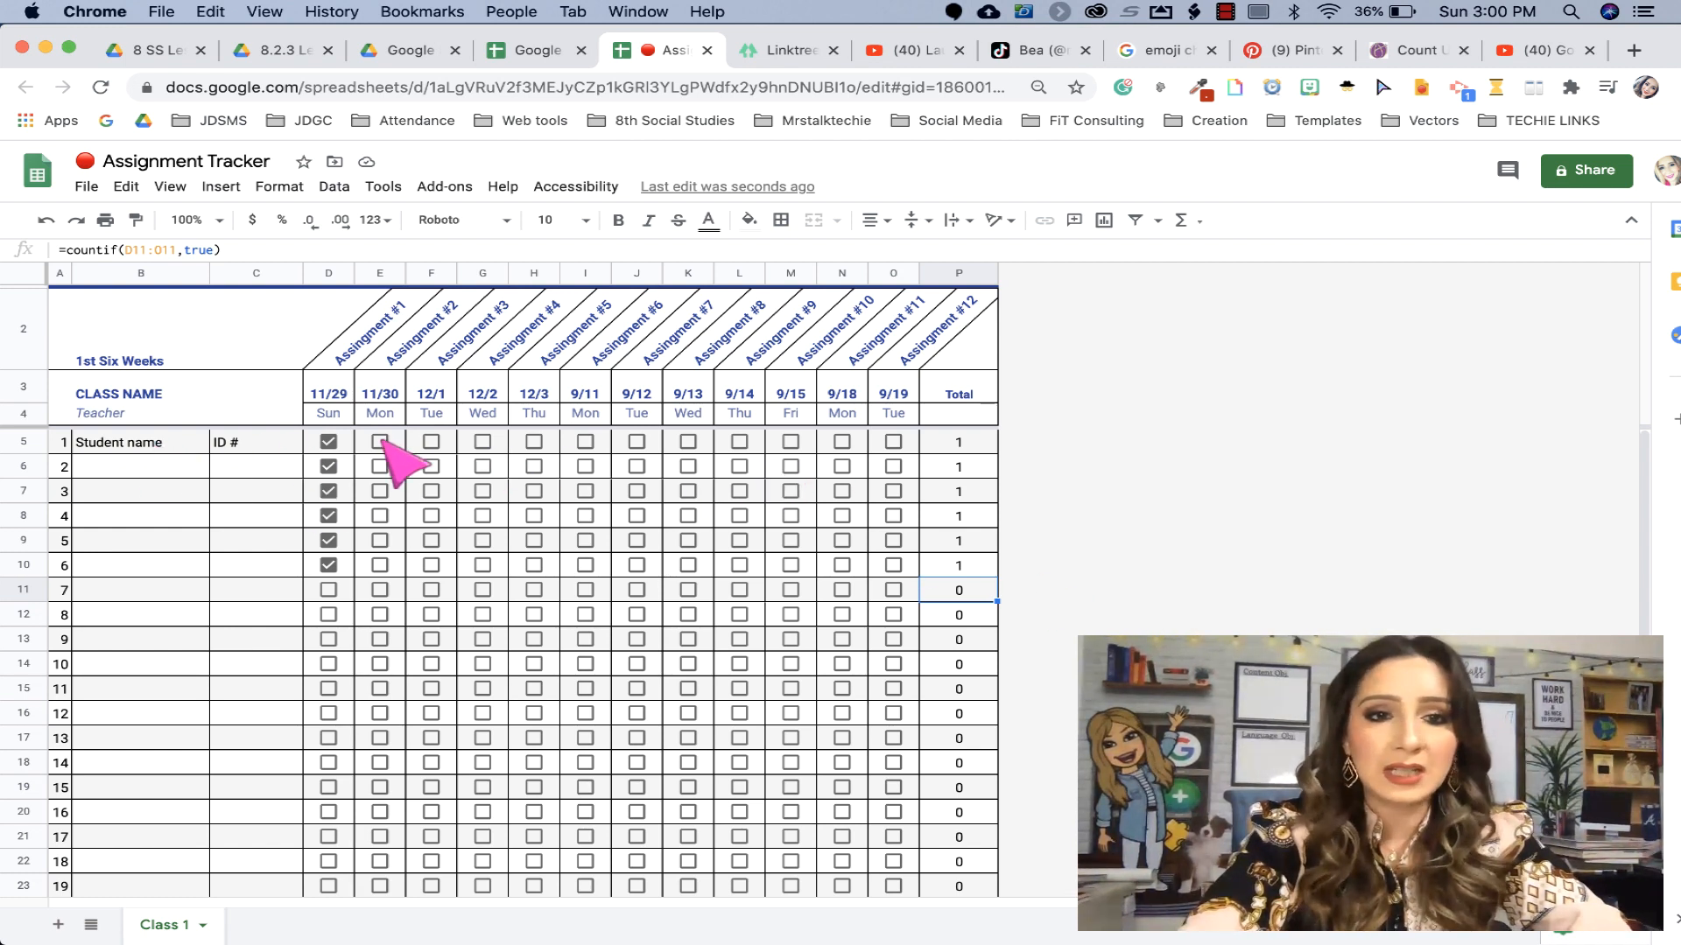
- Tick student 1's checkboxes in the 12/1 and 9/12 columns
left_click(430, 442)
left_click(636, 442)
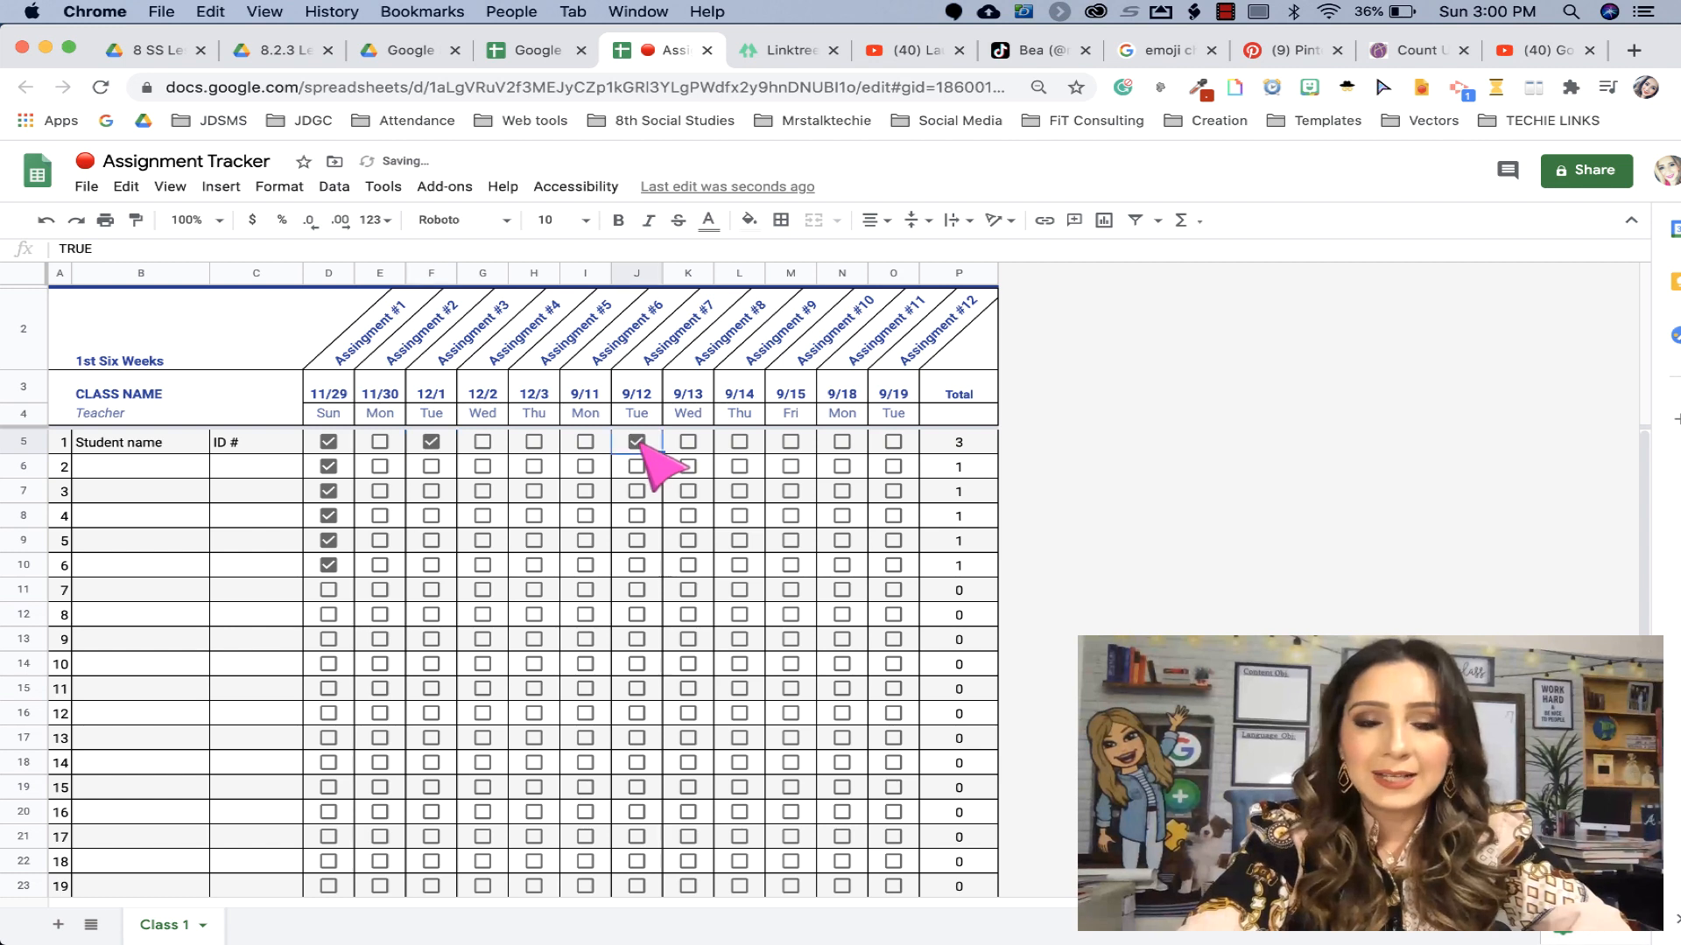
- Tick student 1's checkboxes in the 9/14 and 9/19 columns and check the formula in that student's Total cell
left_click(740, 442)
left_click(893, 442)
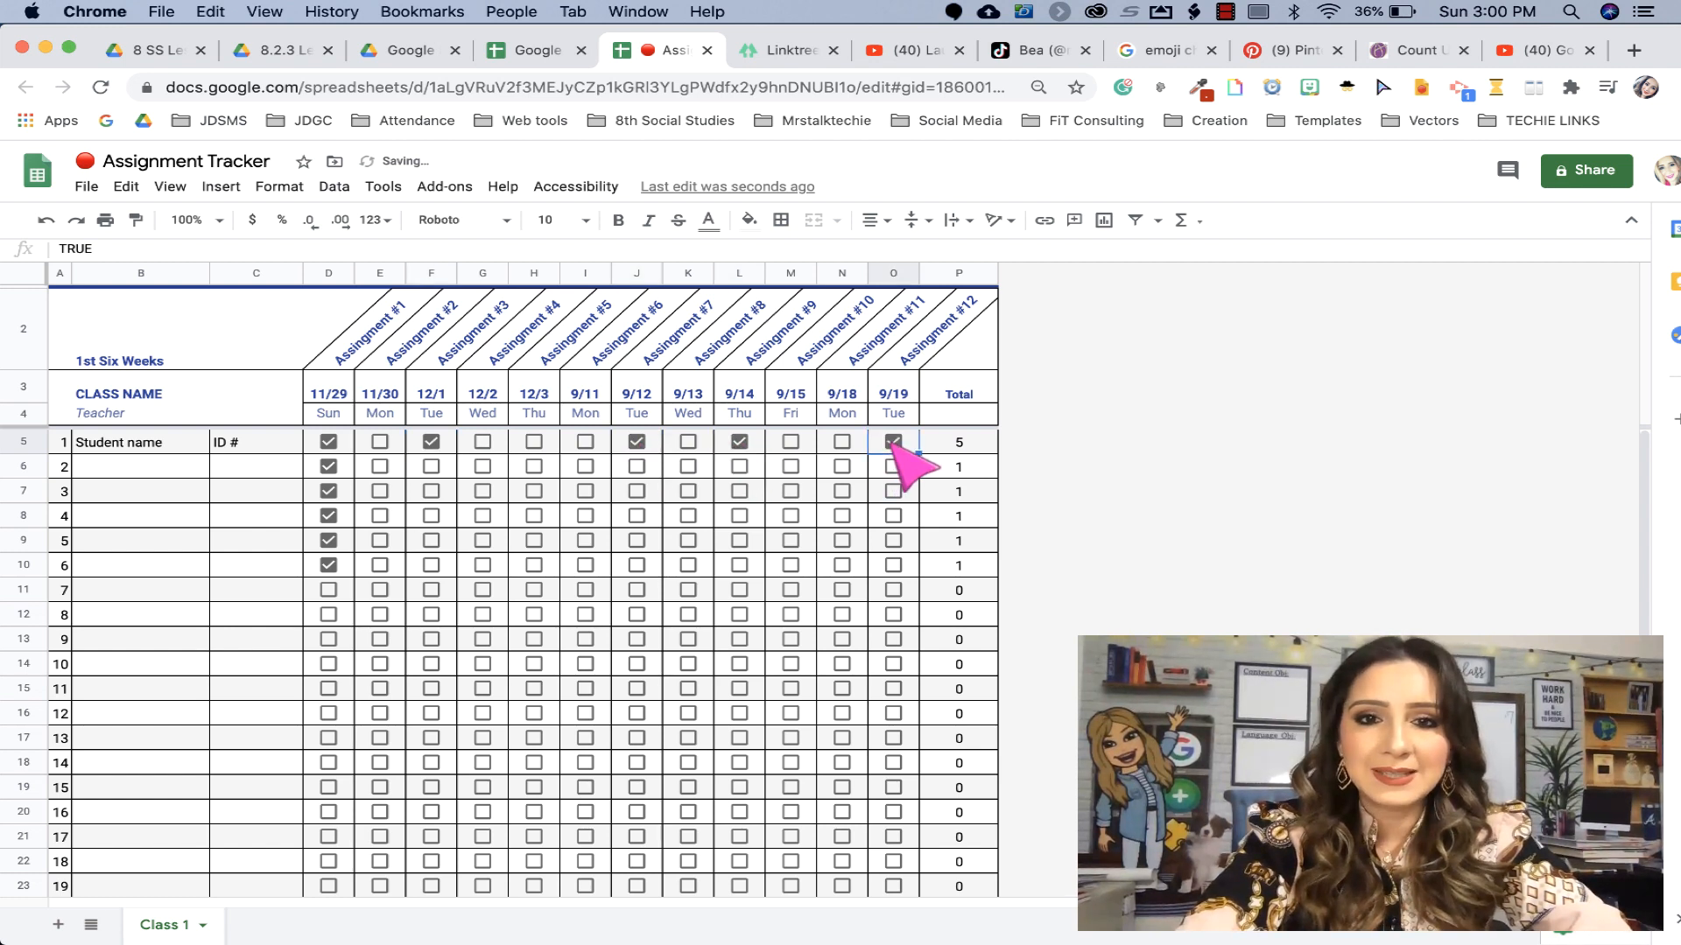
left_click(972, 442)
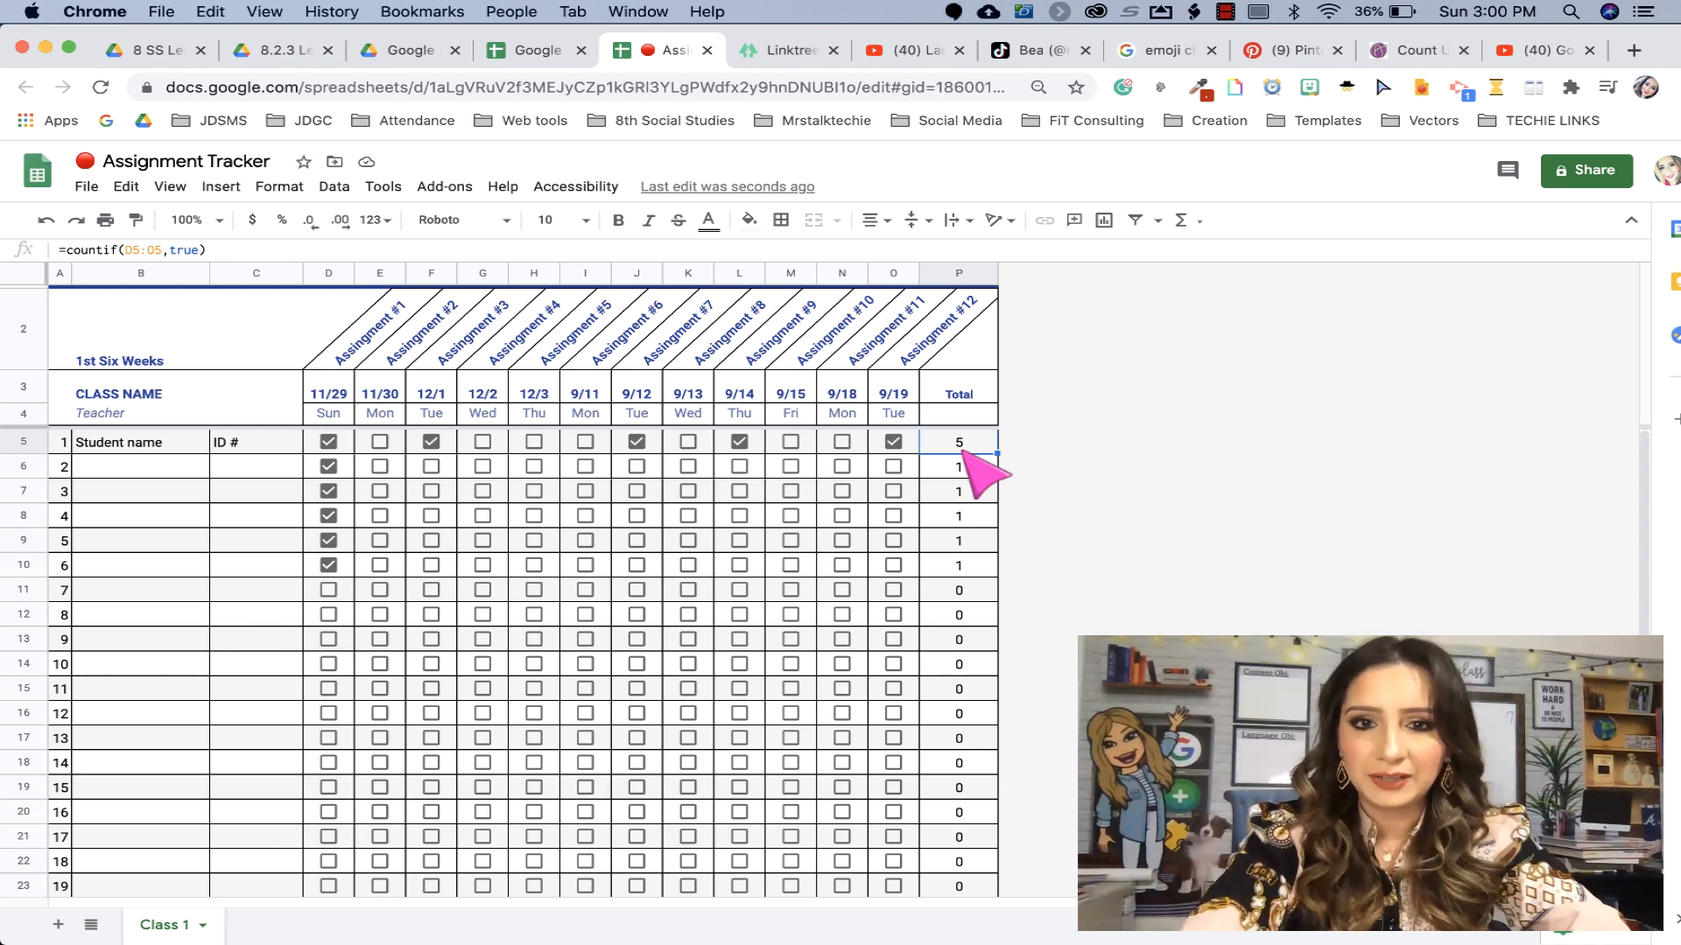
- Insert a new column to the right of the 9/19 assignment column, before the Total column
left_click(890, 274)
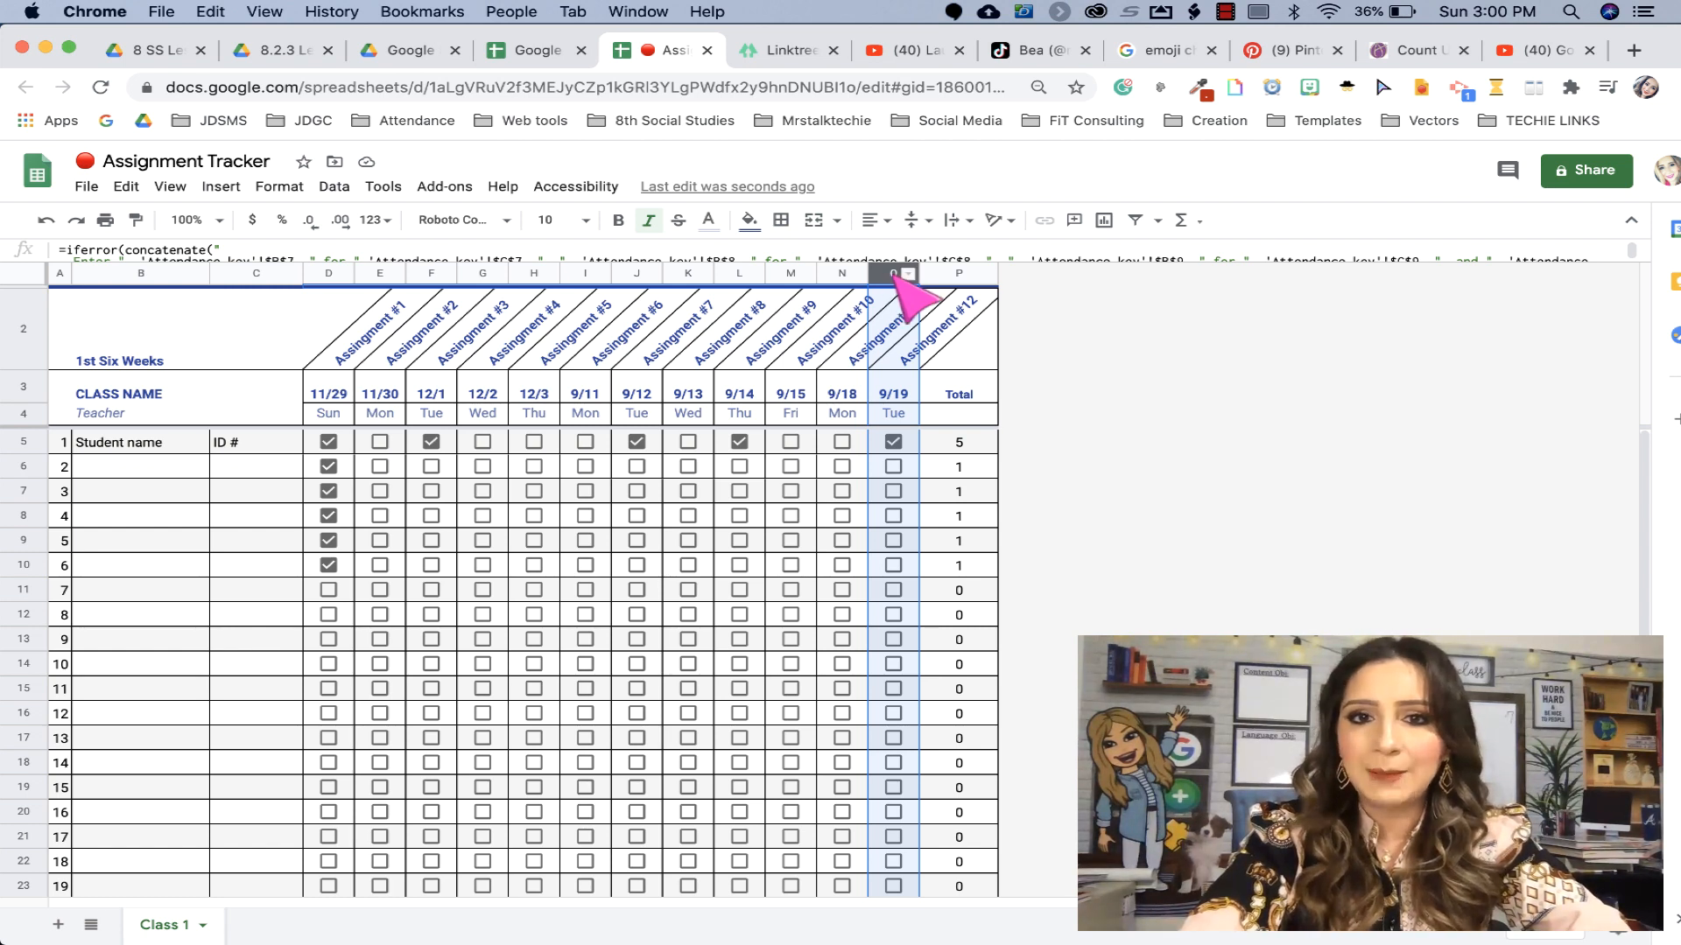
right_click(890, 277)
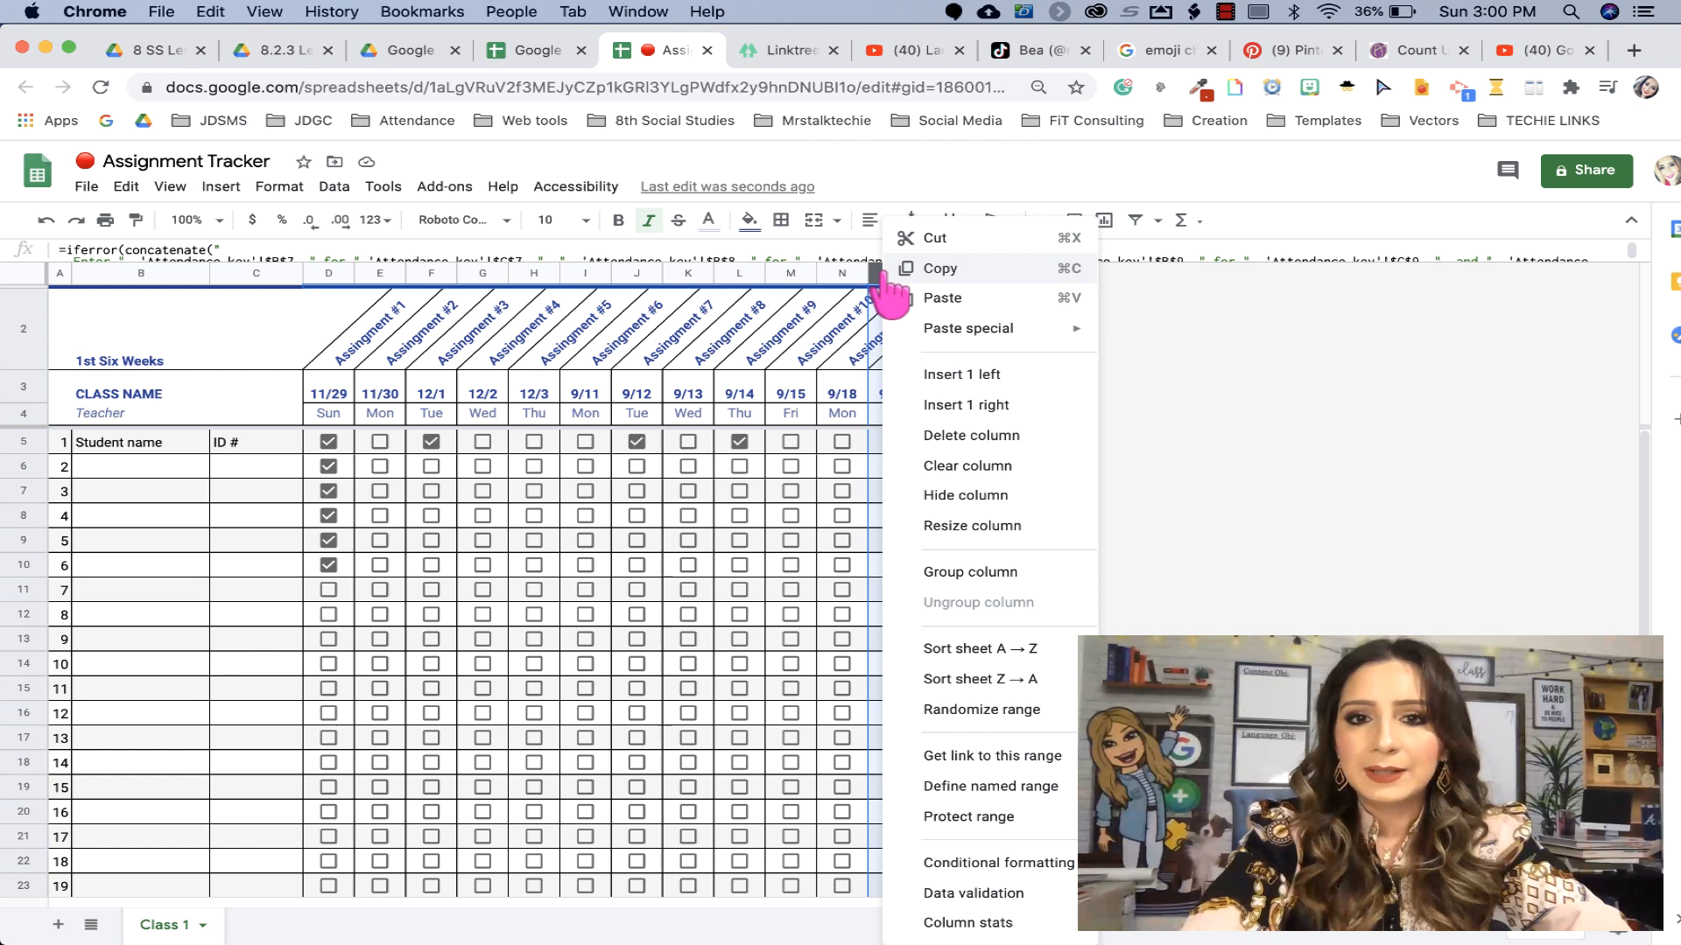
left_click(962, 406)
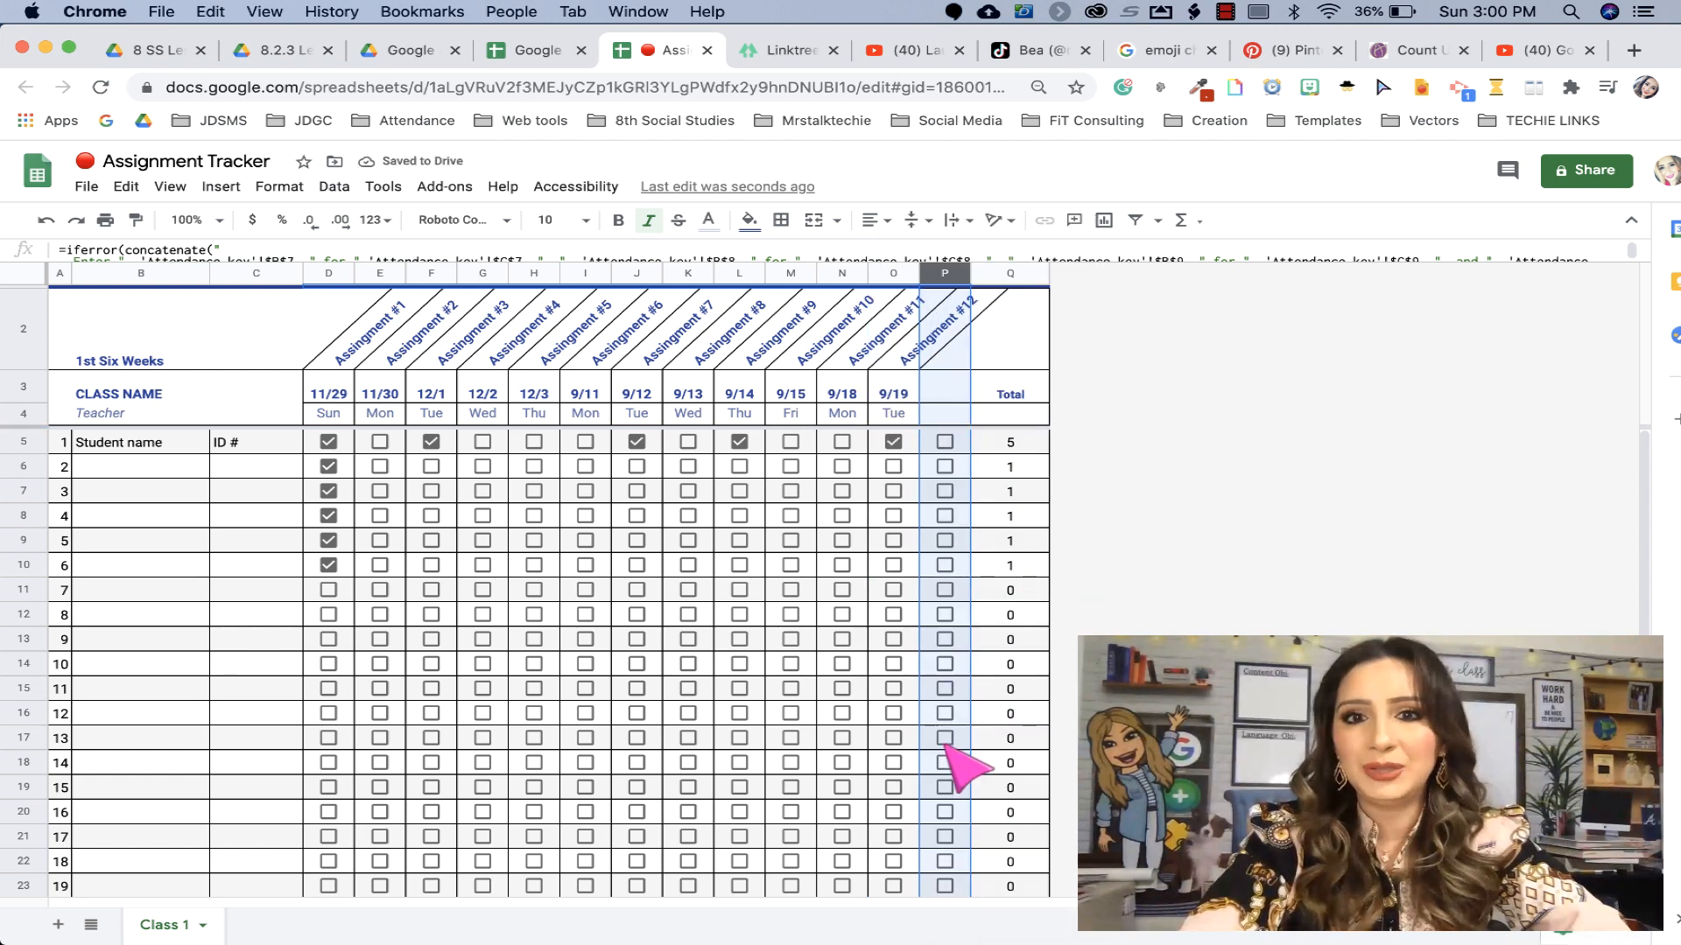
- Title the new assignment column "Assignment #13" in cell P2
left_click(960, 356)
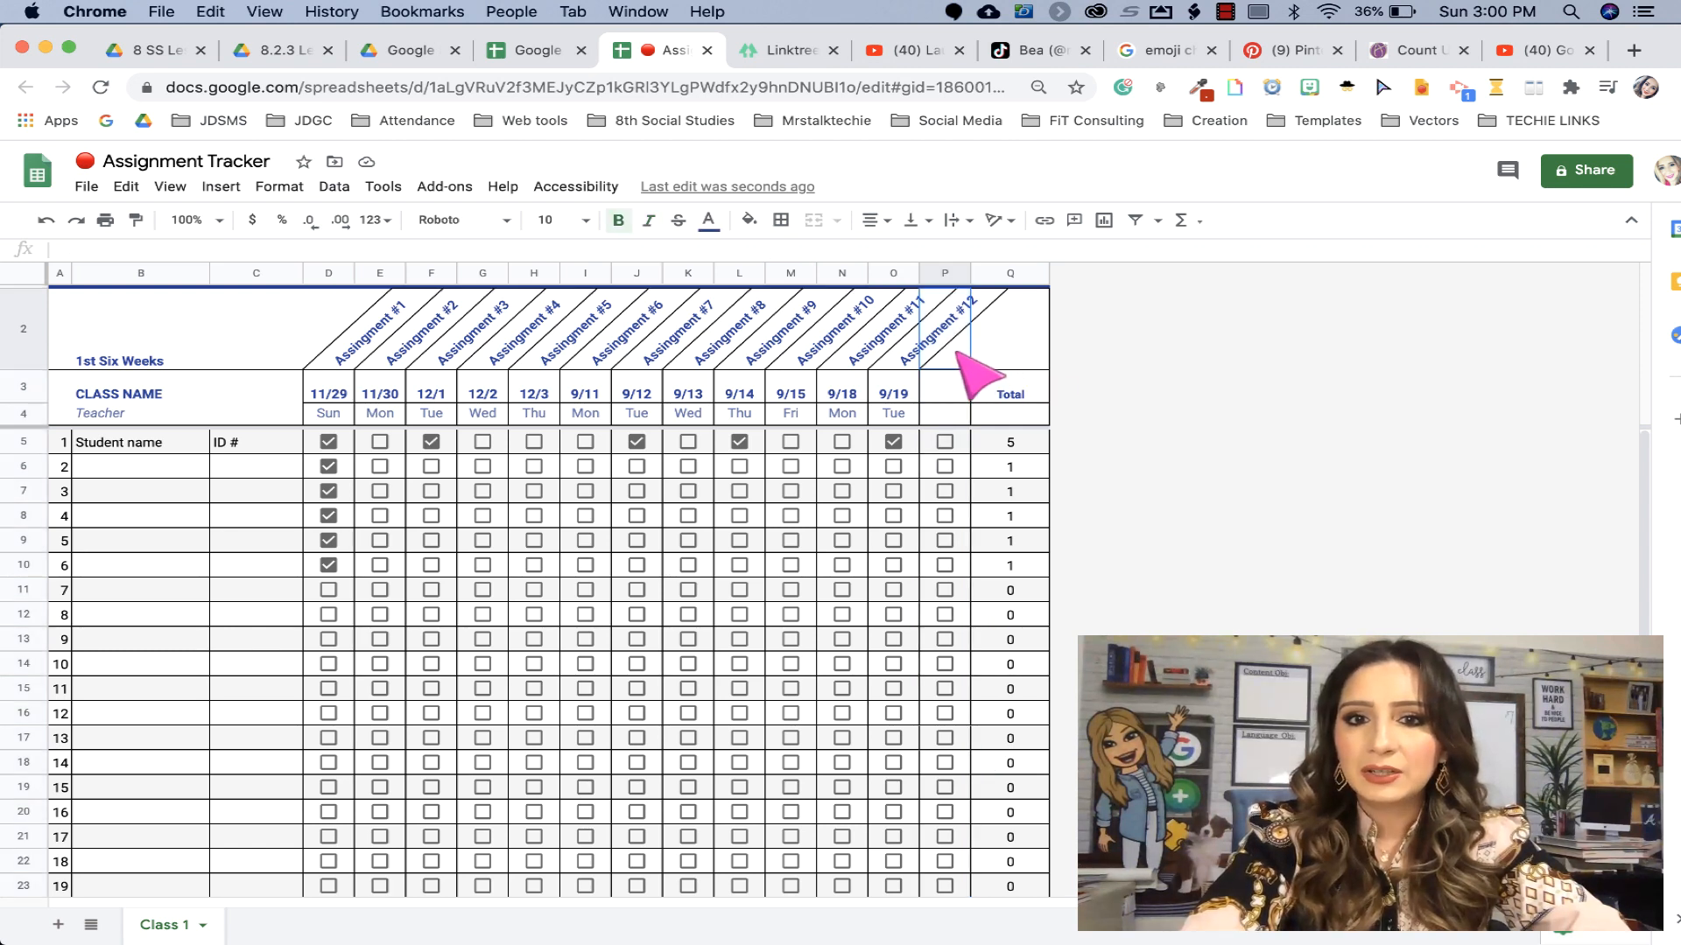
double_click(957, 354)
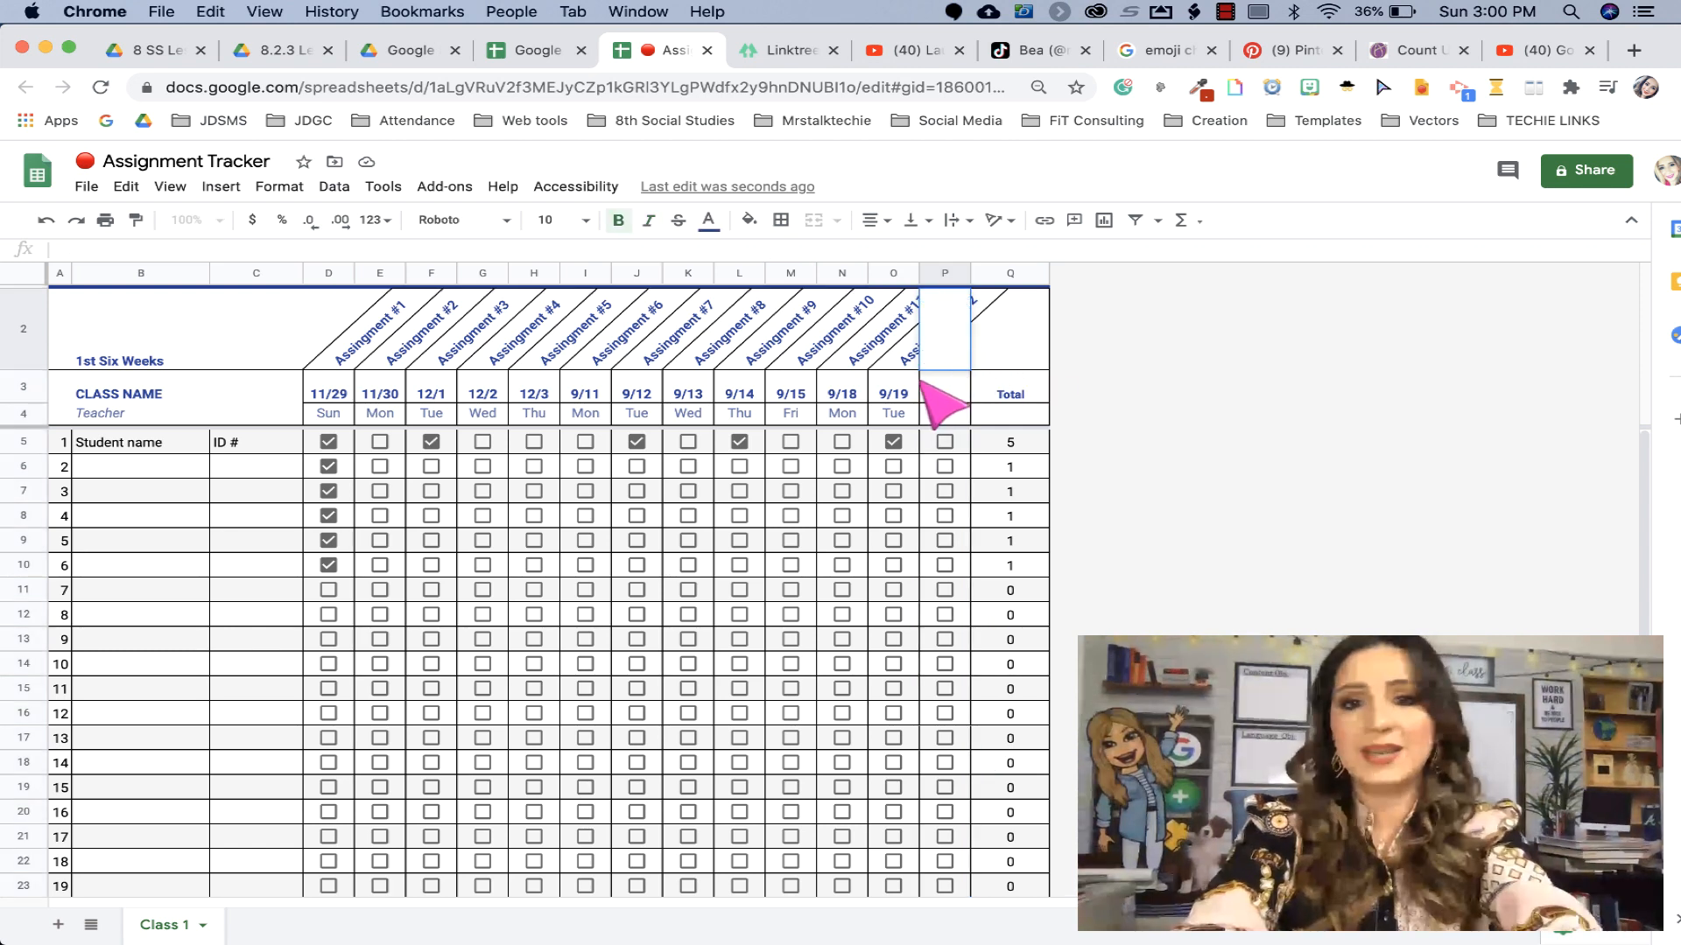
type("Assignment ")
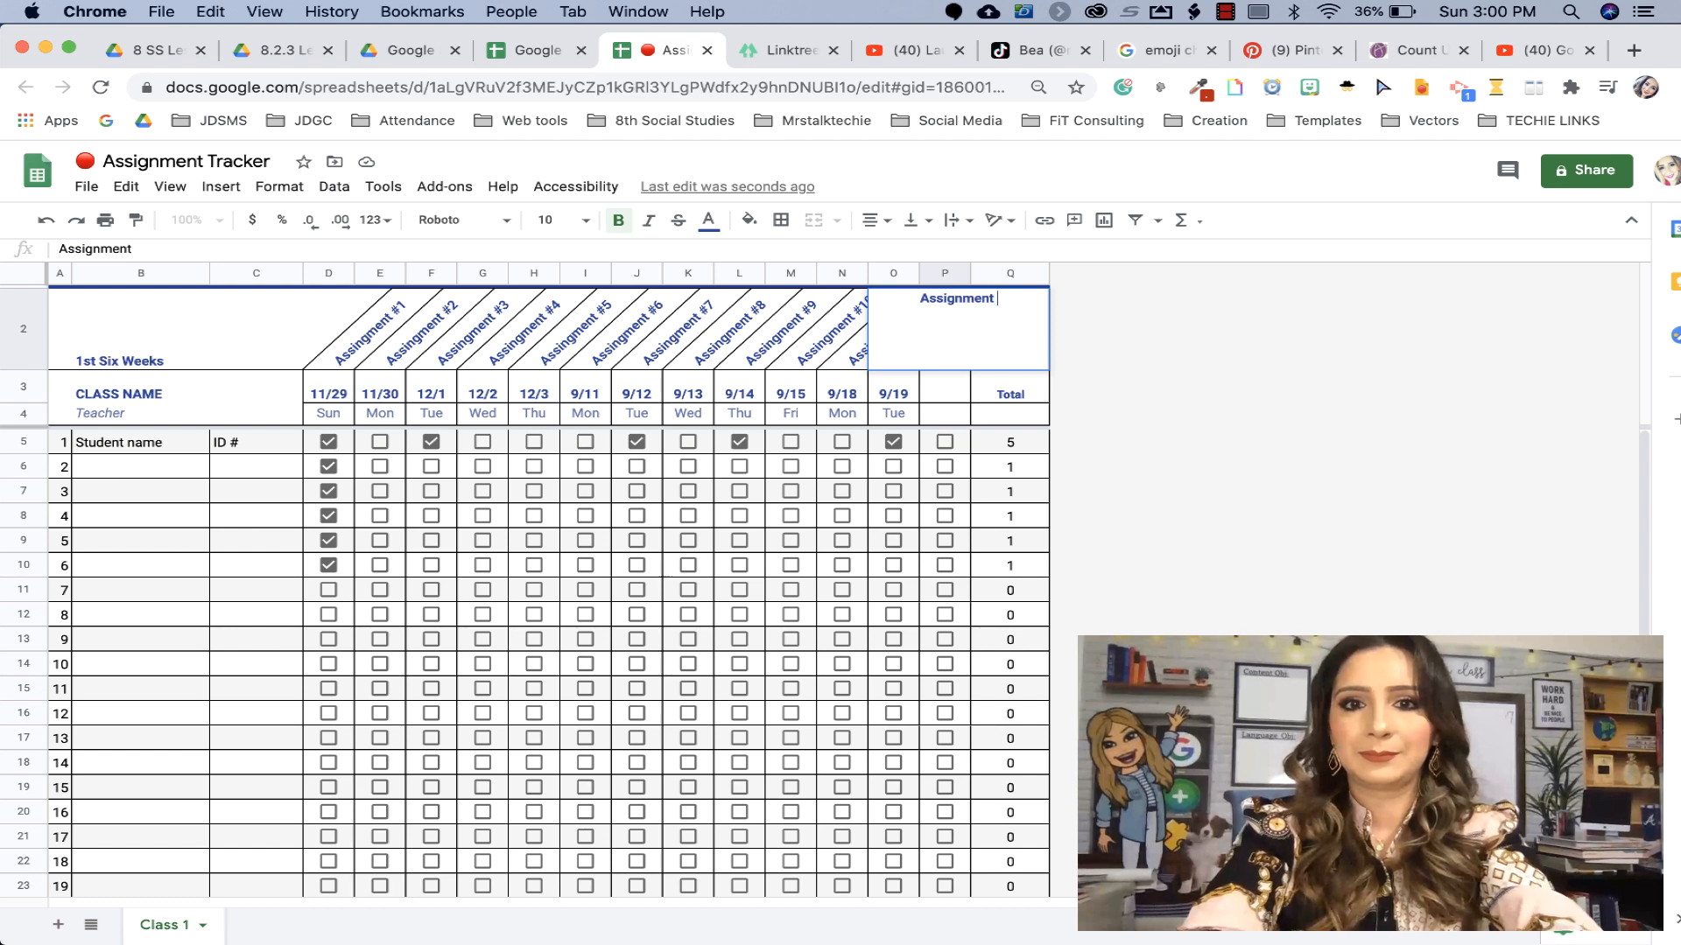
type("#12")
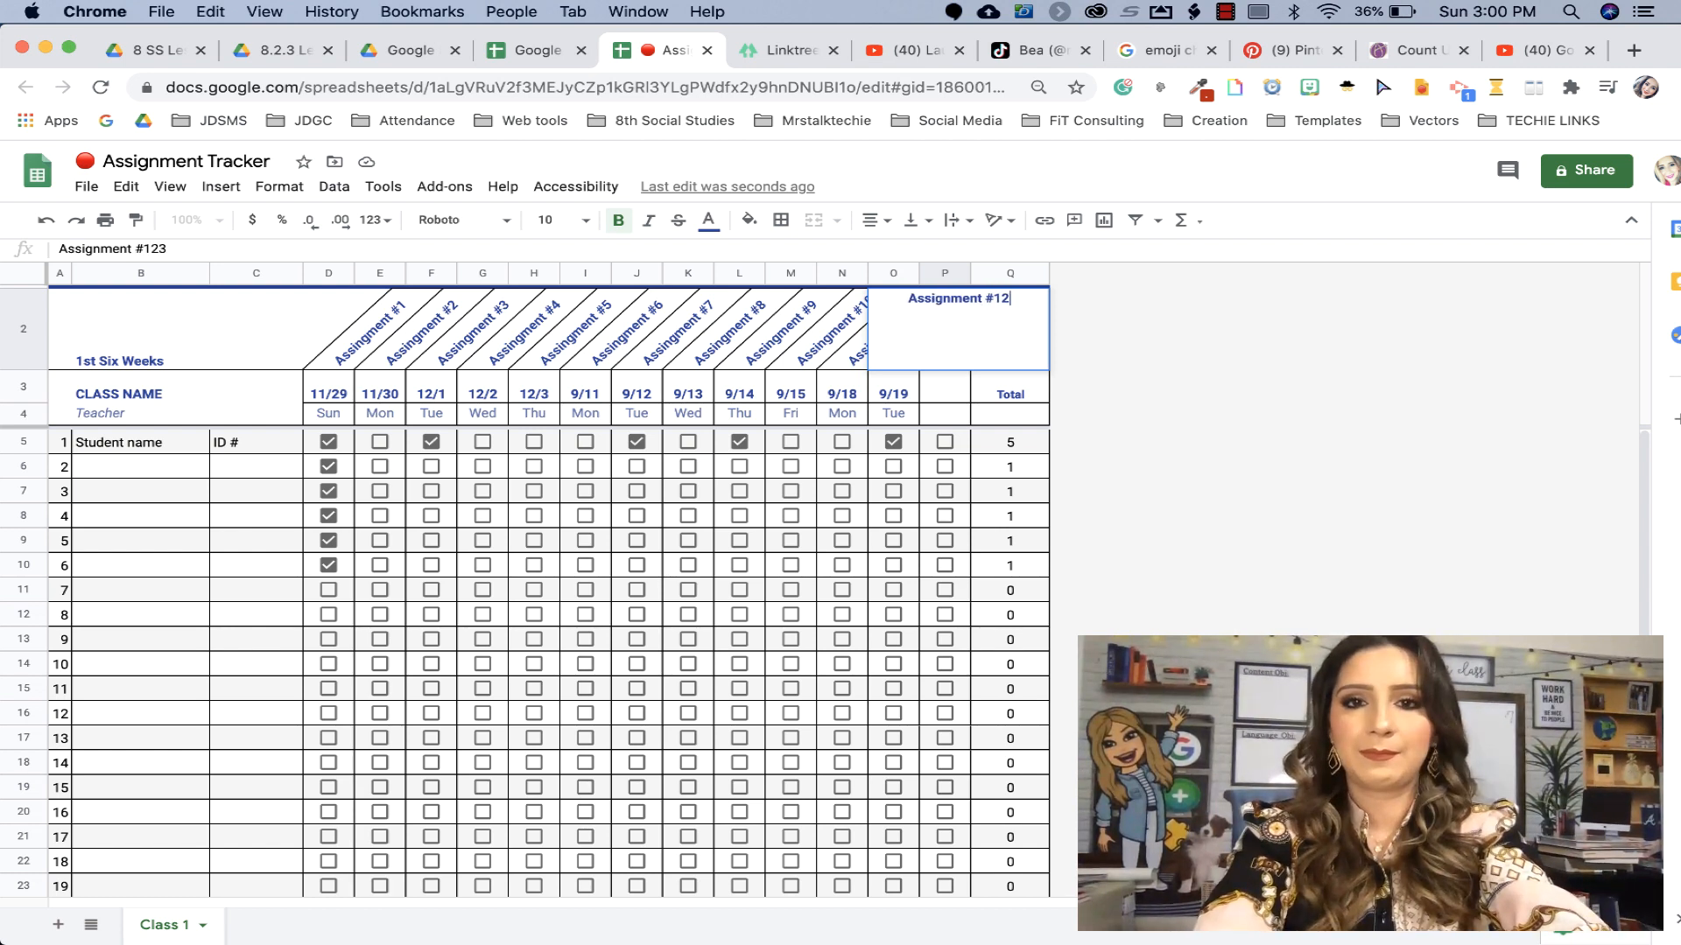
key("BackSpace")
type("3")
key("Return")
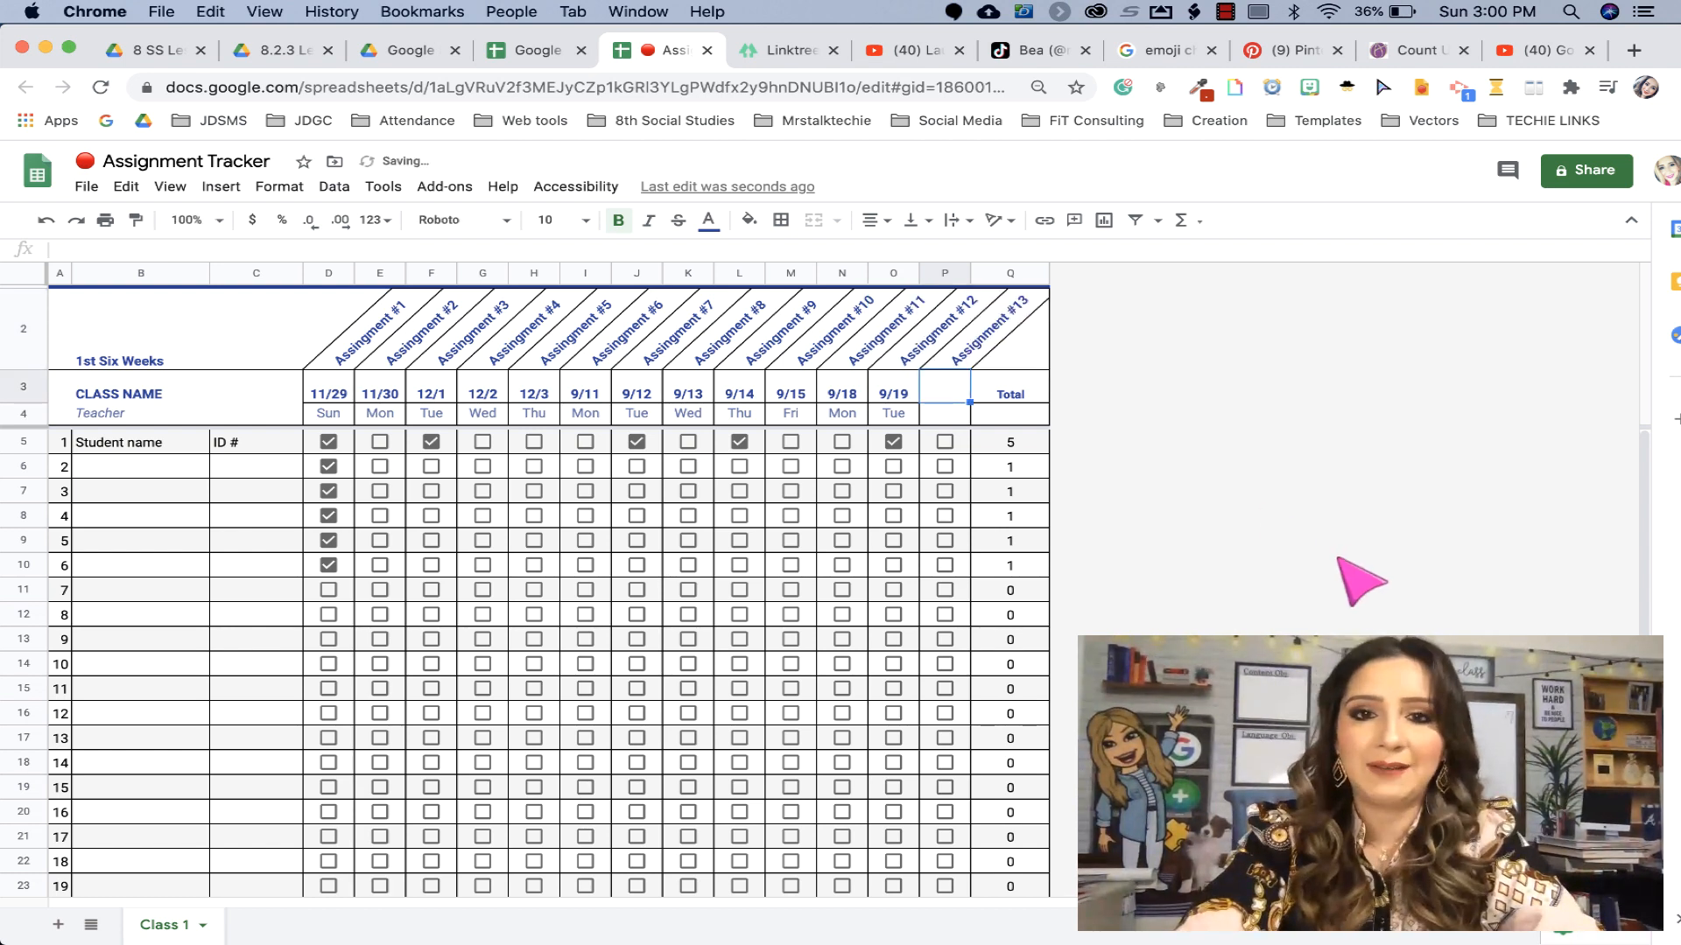
- Extend the date and weekday of the 9/19 column into the new column P in rows 3 and 4
left_click(911, 396)
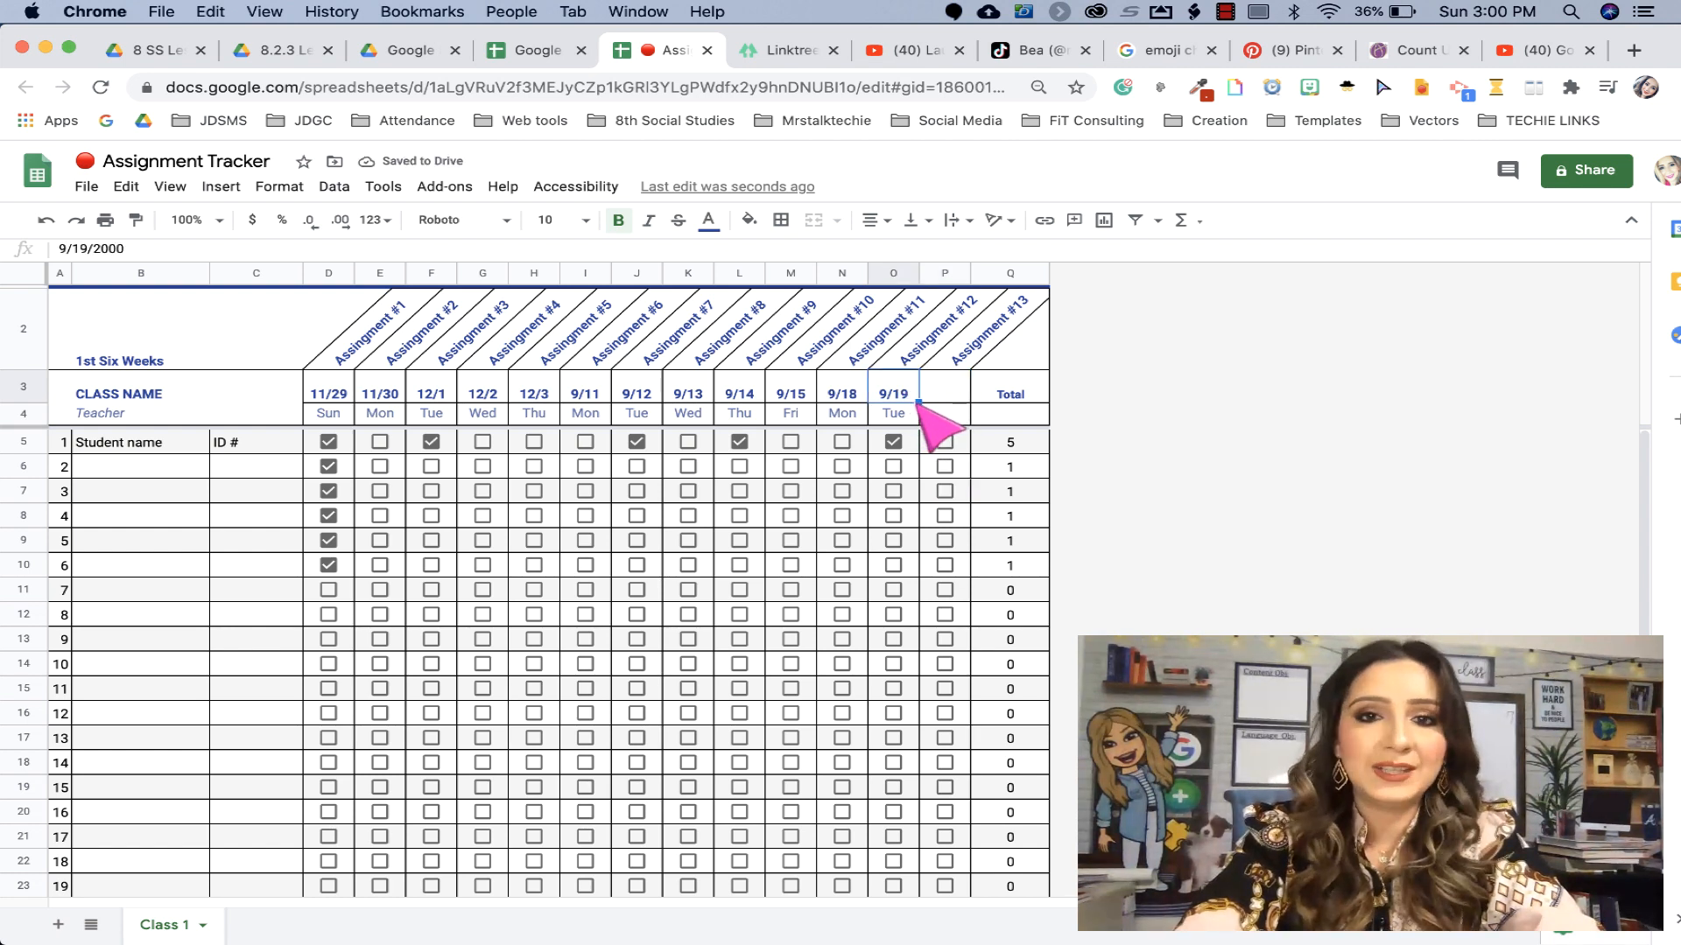
left_click_drag(919, 402, 963, 437)
left_click(911, 416)
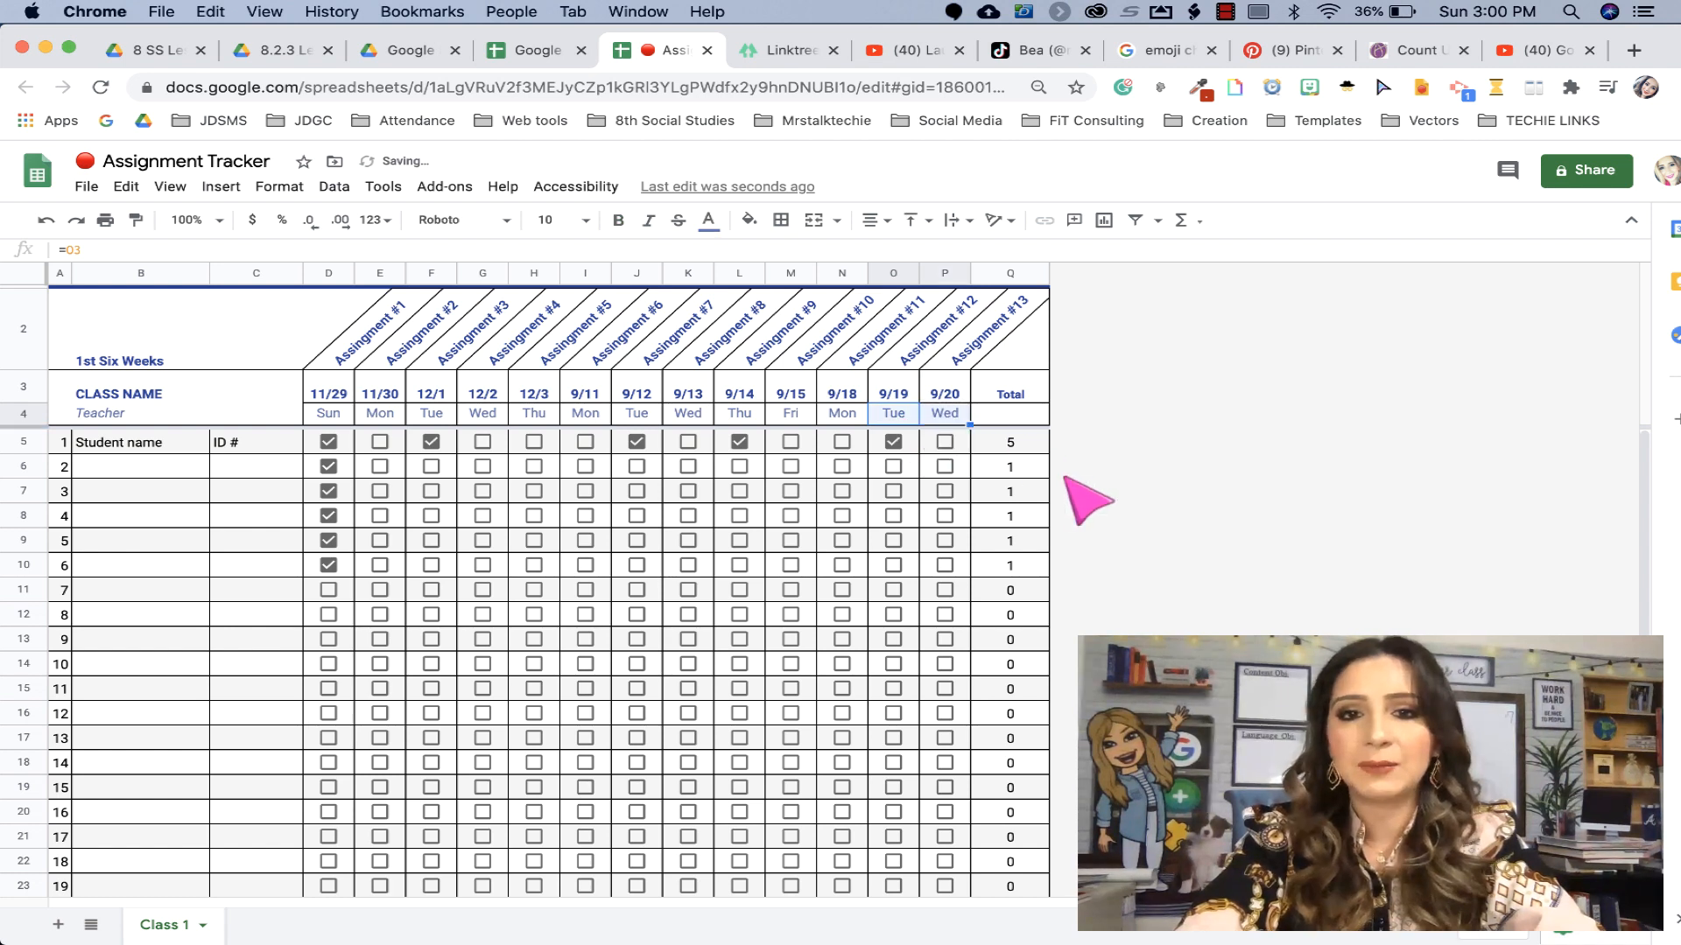
- Examine the student total formulas in column Q and the per-assignment completion counts in row 30
left_click(1020, 541)
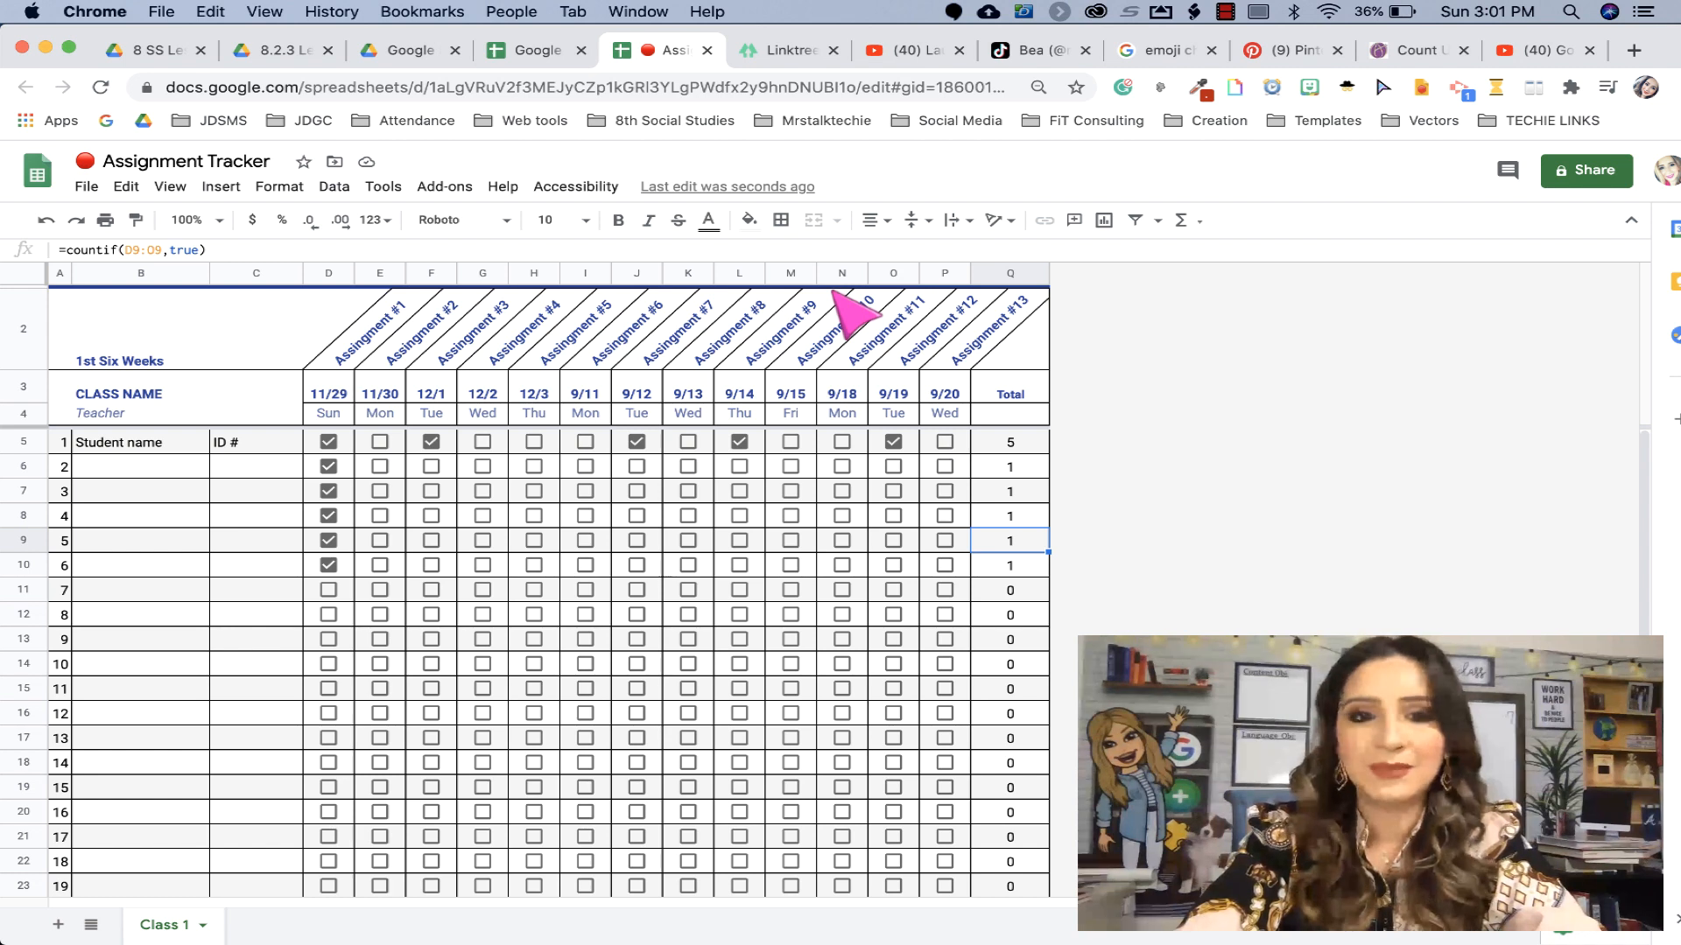
scroll(803, 727, "down", 6)
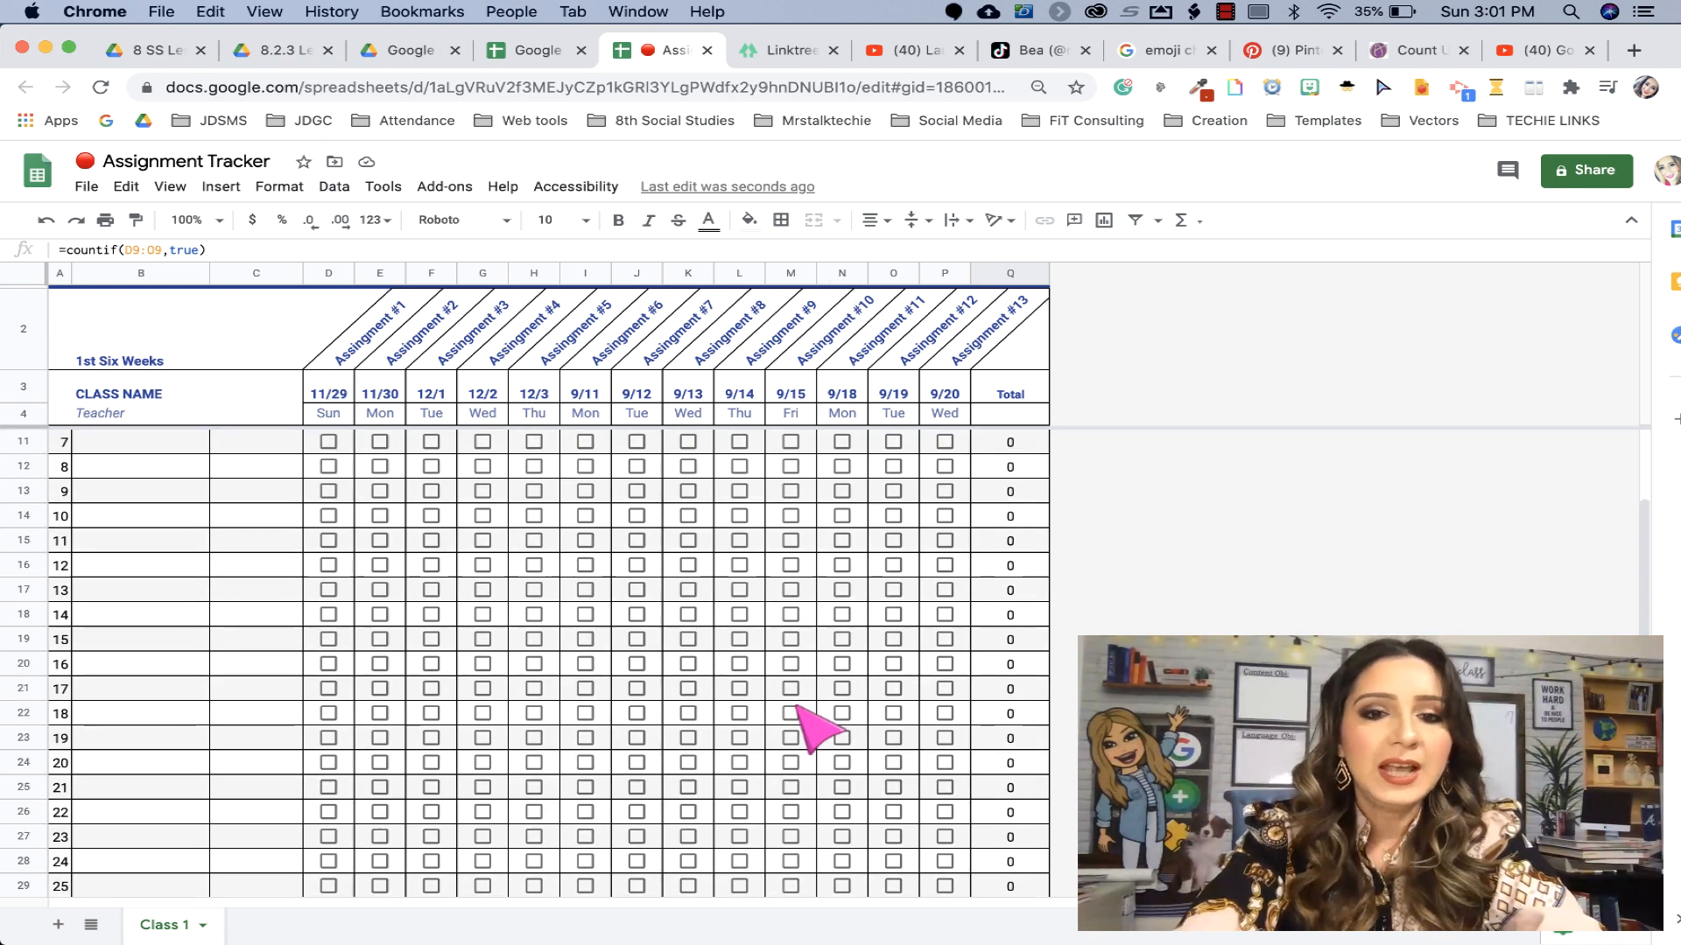
scroll(797, 733, "down", 1)
left_click(331, 740)
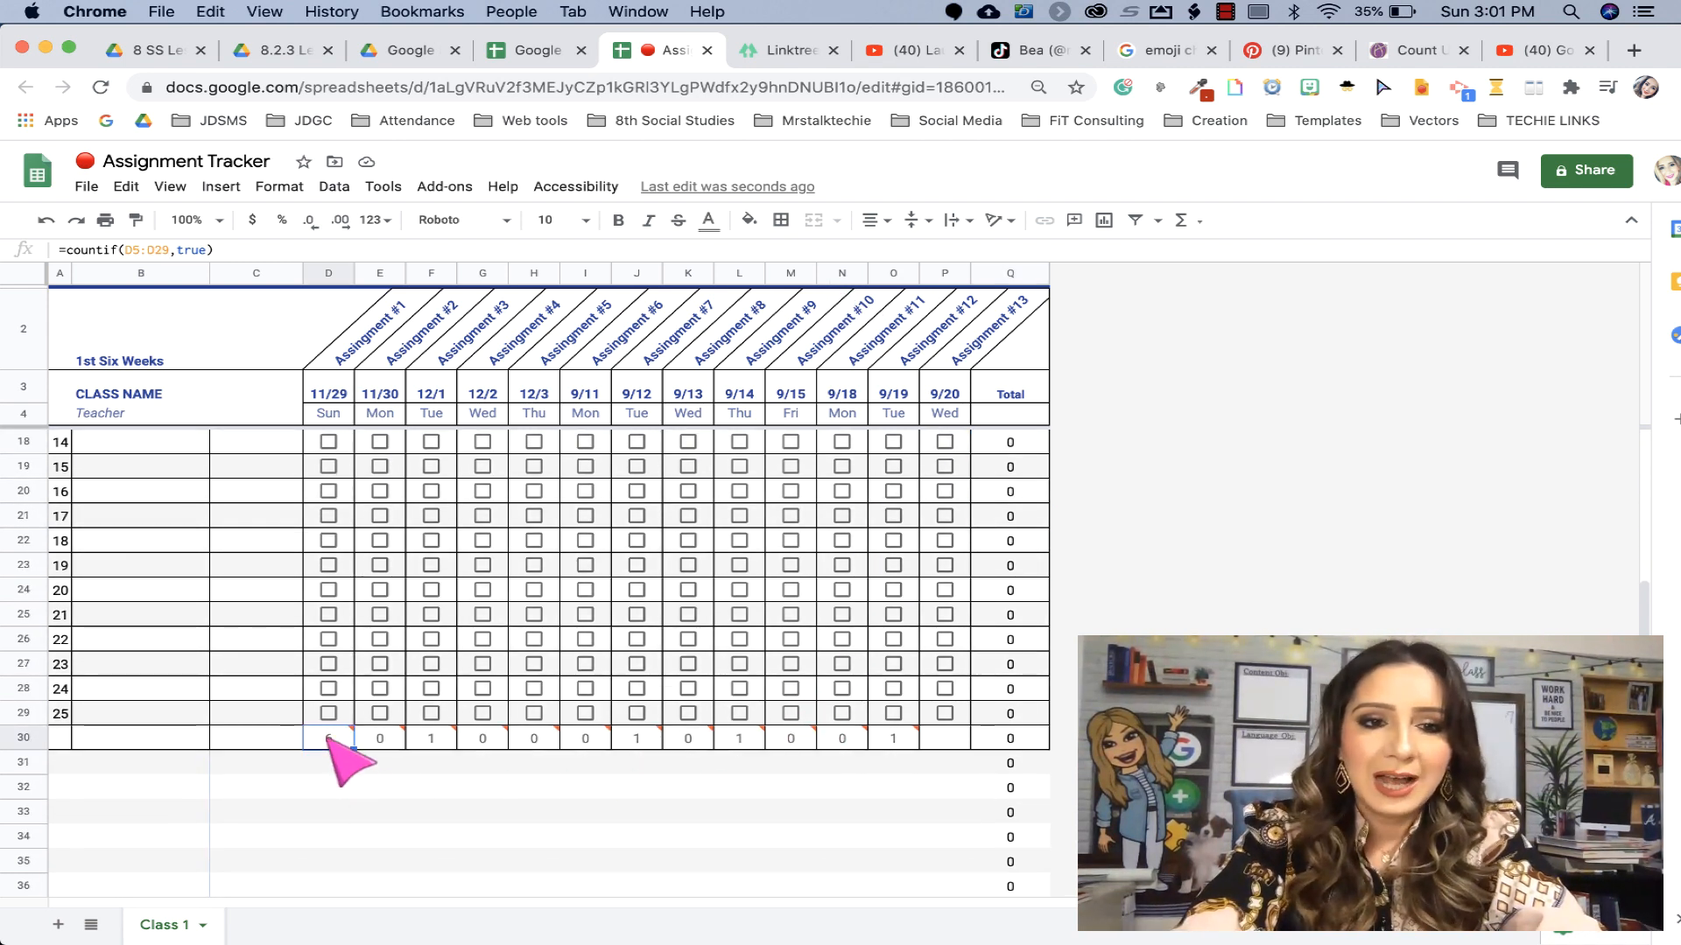
left_click(700, 838)
left_click(331, 738)
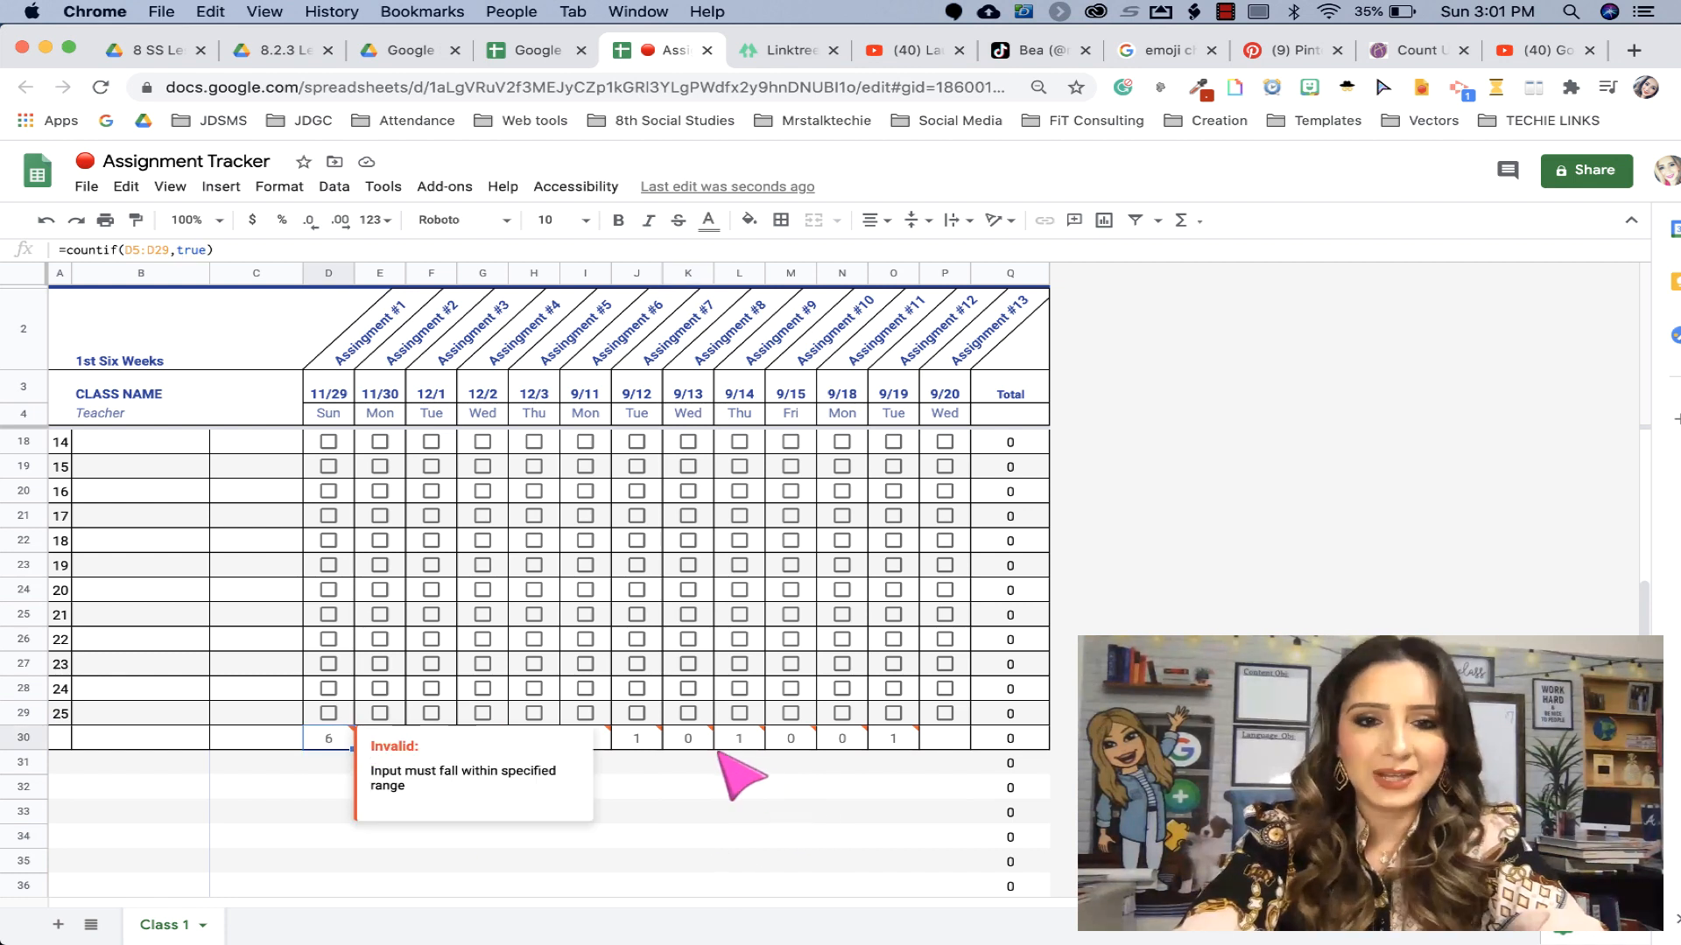
left_click(637, 738)
scroll(525, 788, "up", 1)
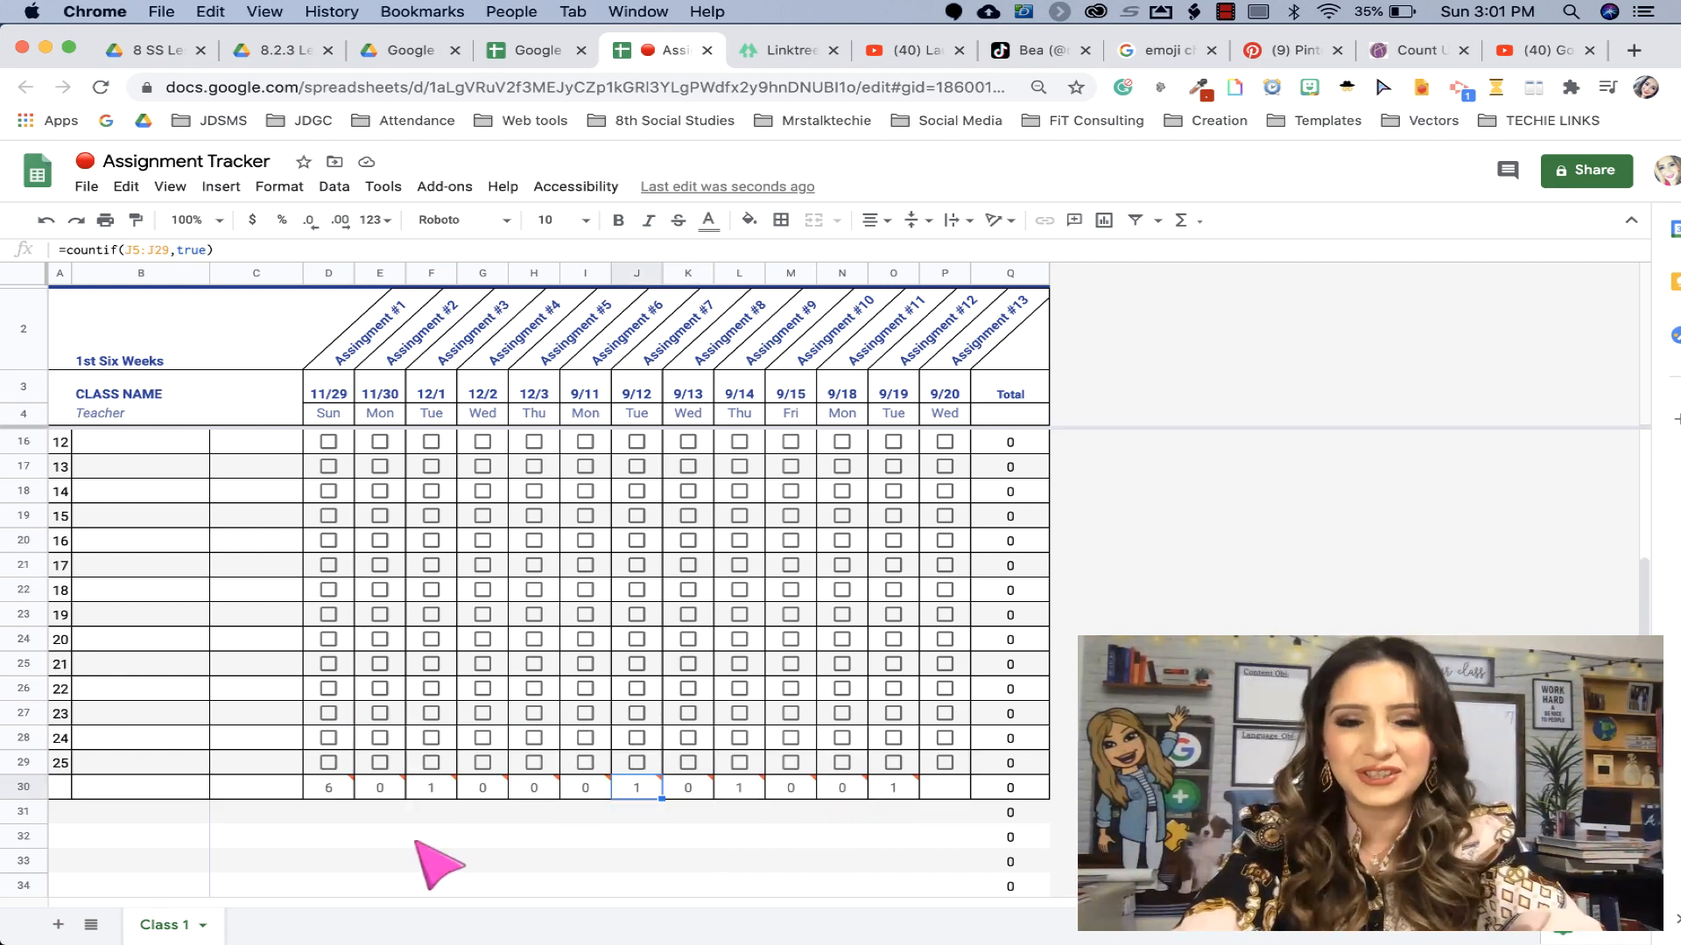
scroll(368, 682, "down", 5)
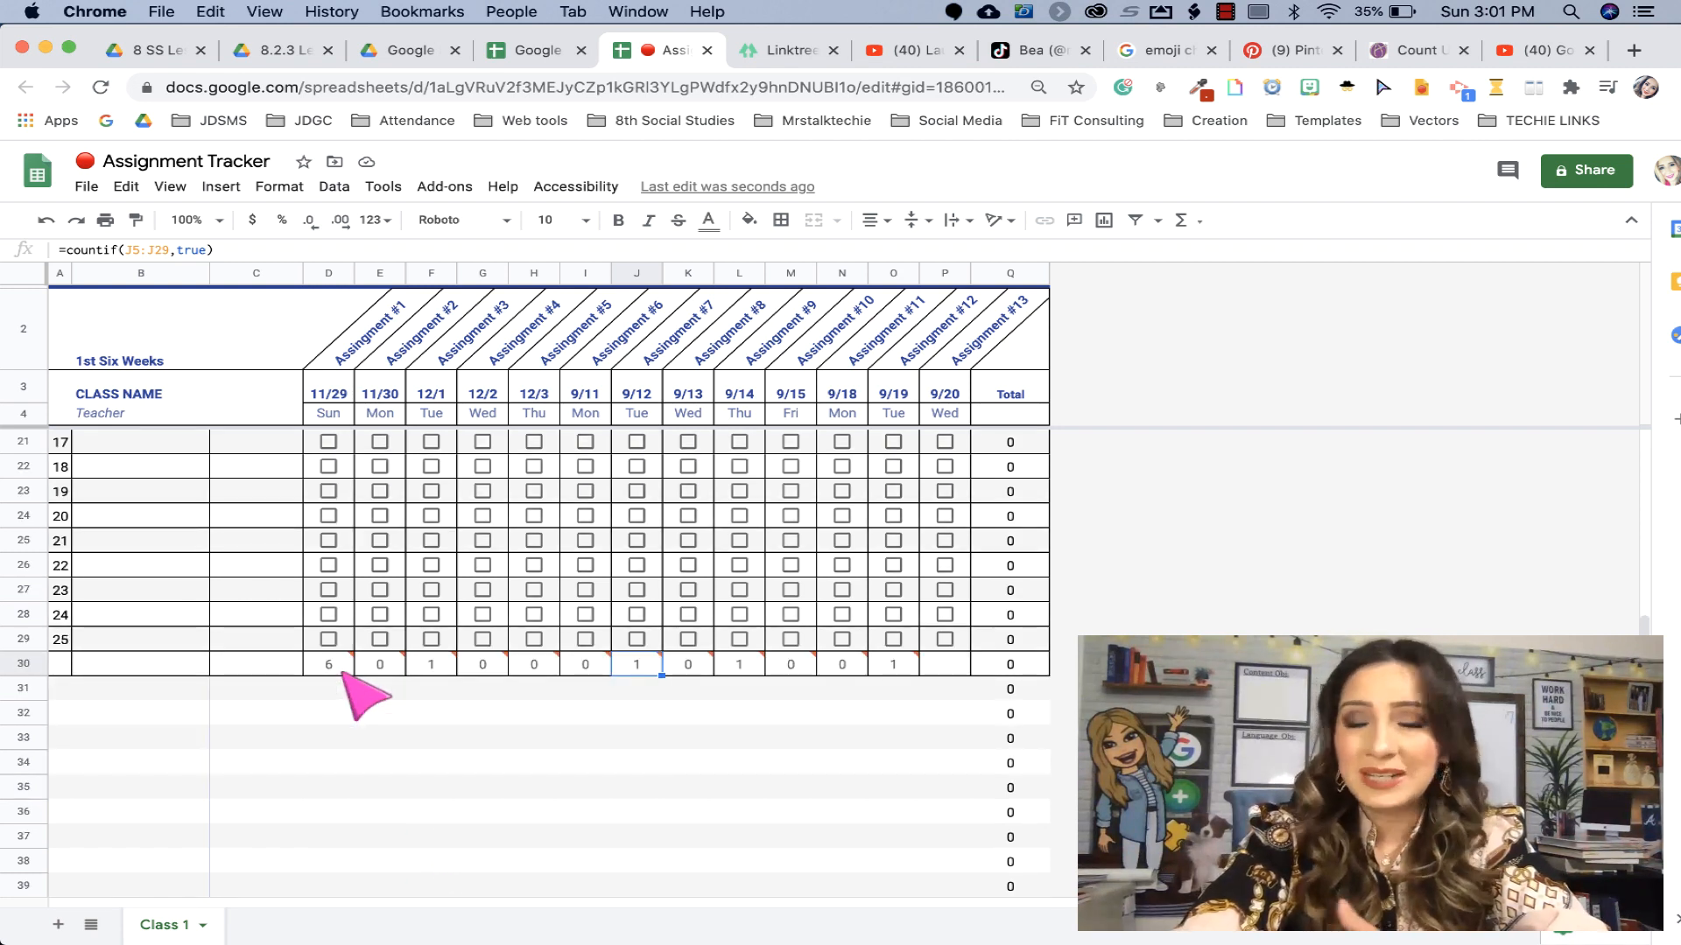
scroll(348, 552, "up", 5)
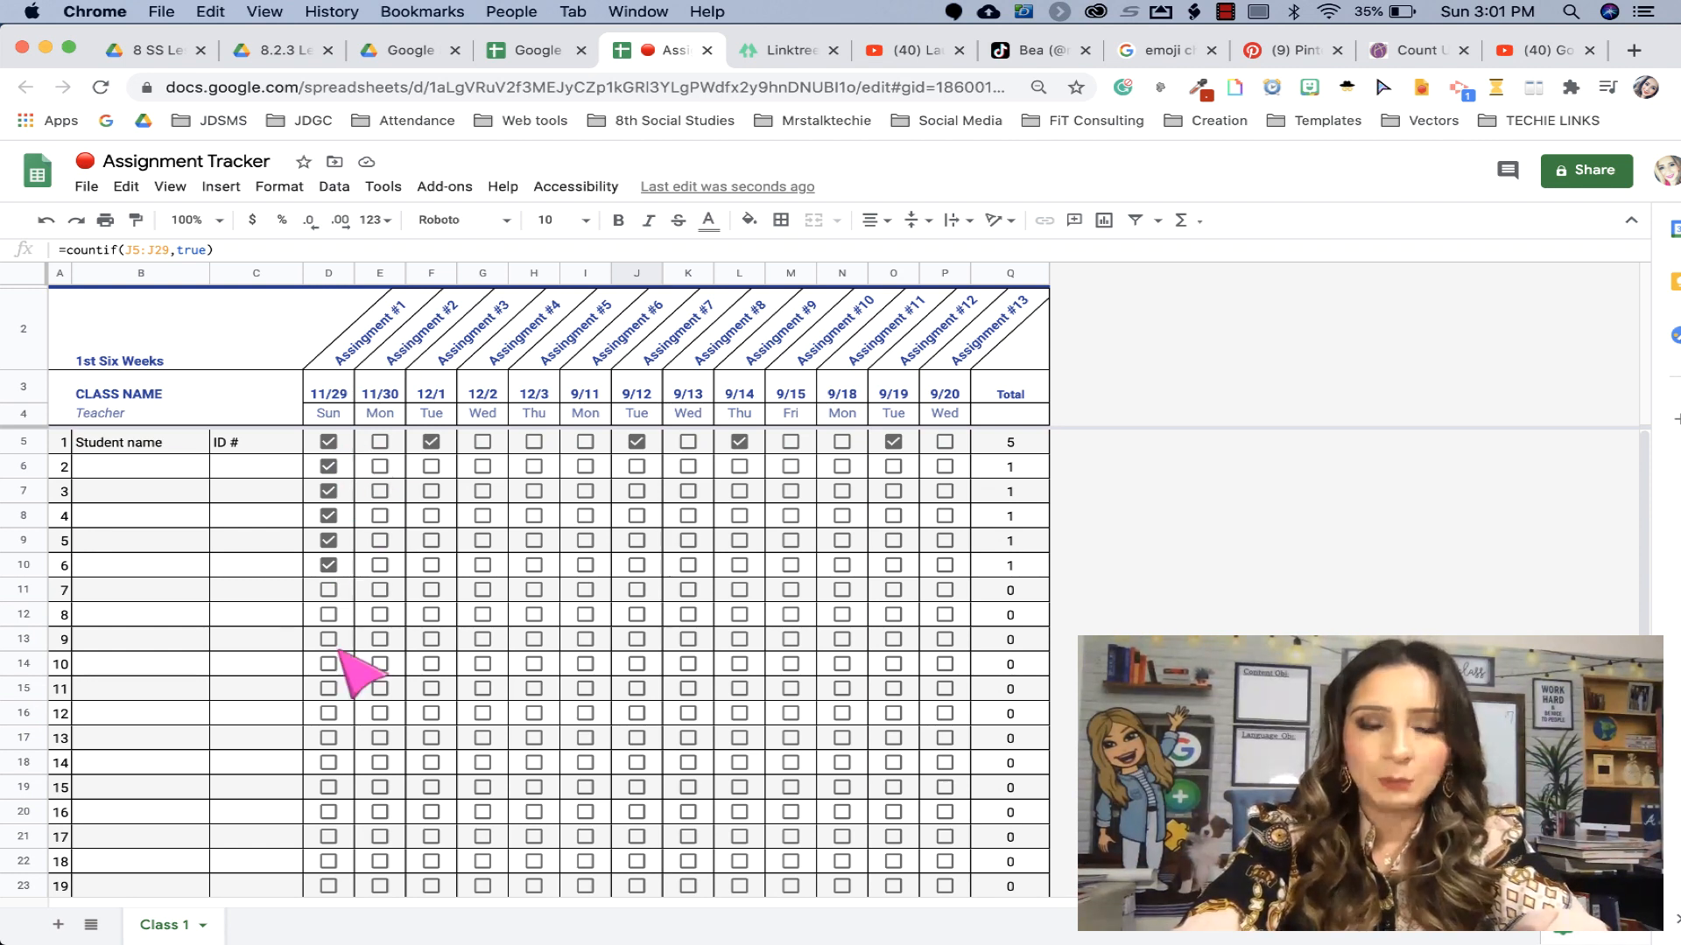
scroll(347, 672, "down", 5)
mouse_move(334, 694)
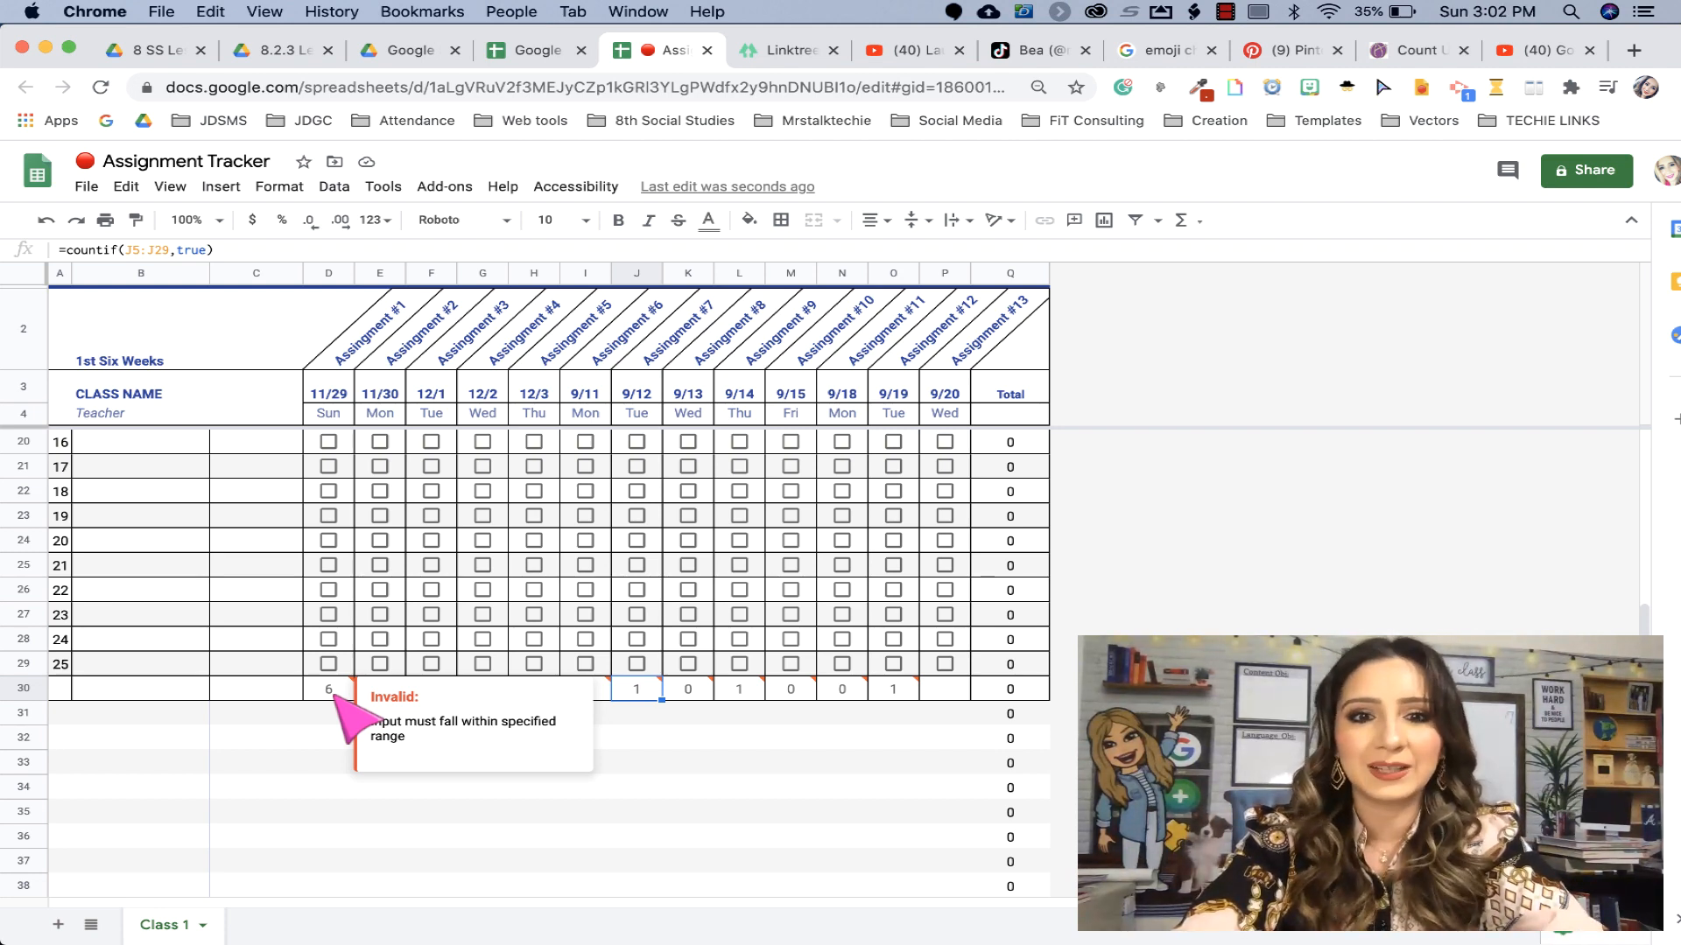
left_click(681, 765)
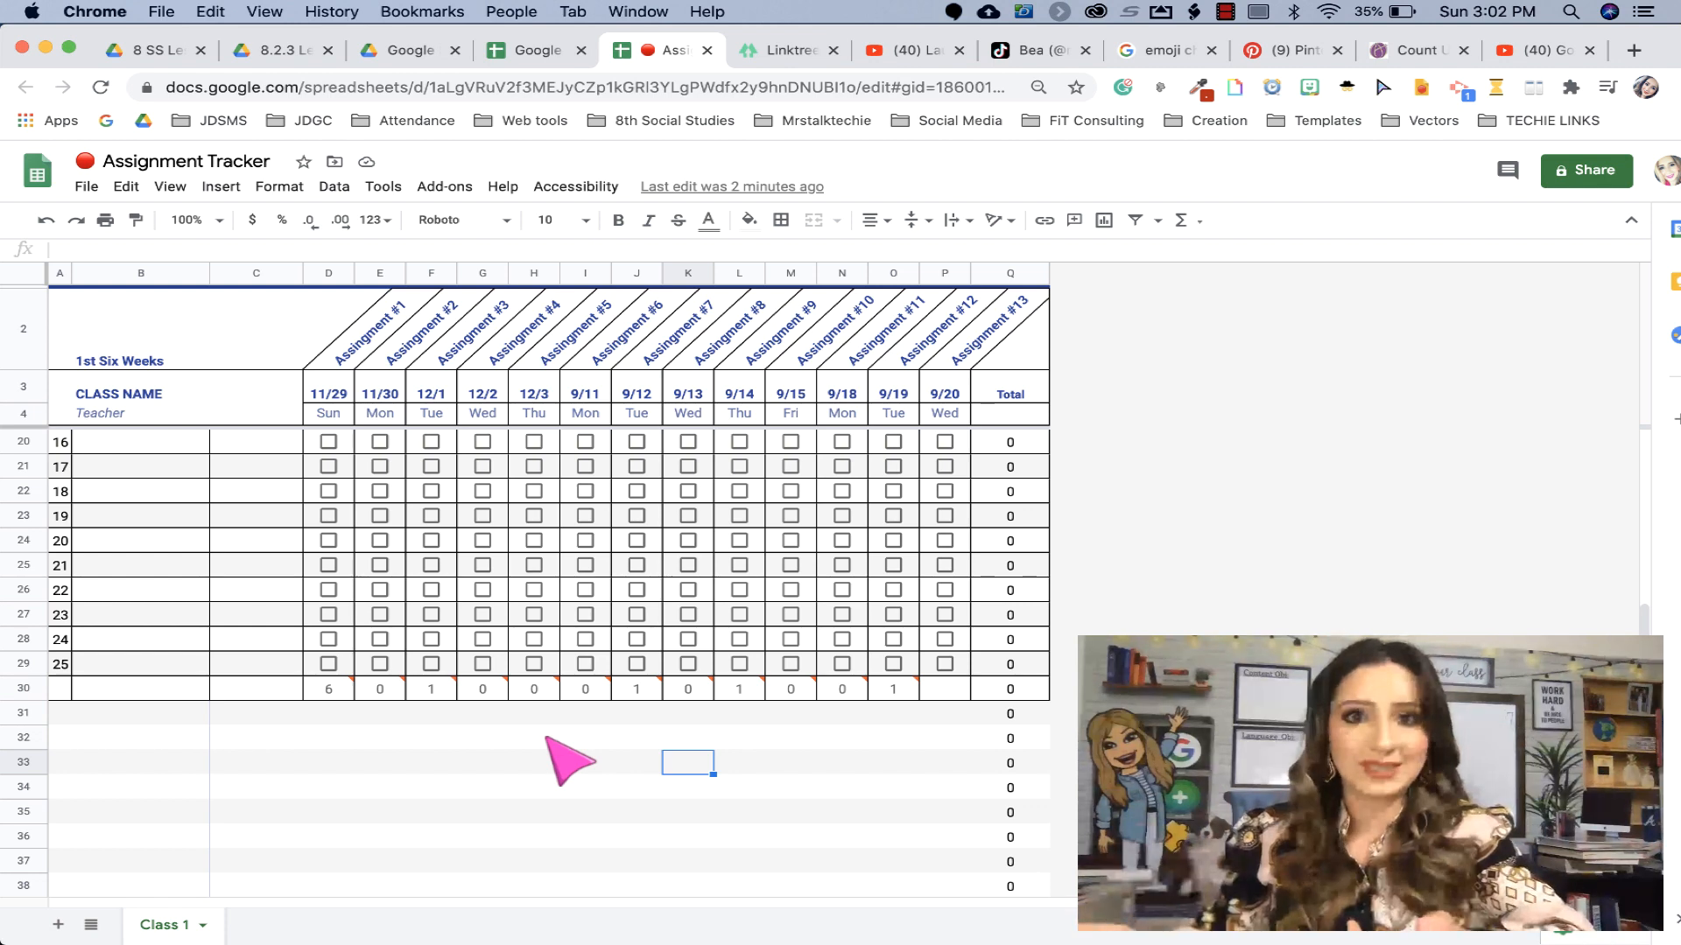
- Untick and re-tick the 11/29 checkboxes of students 1 through 6 together as one selected range
scroll(490, 665, "up", 5)
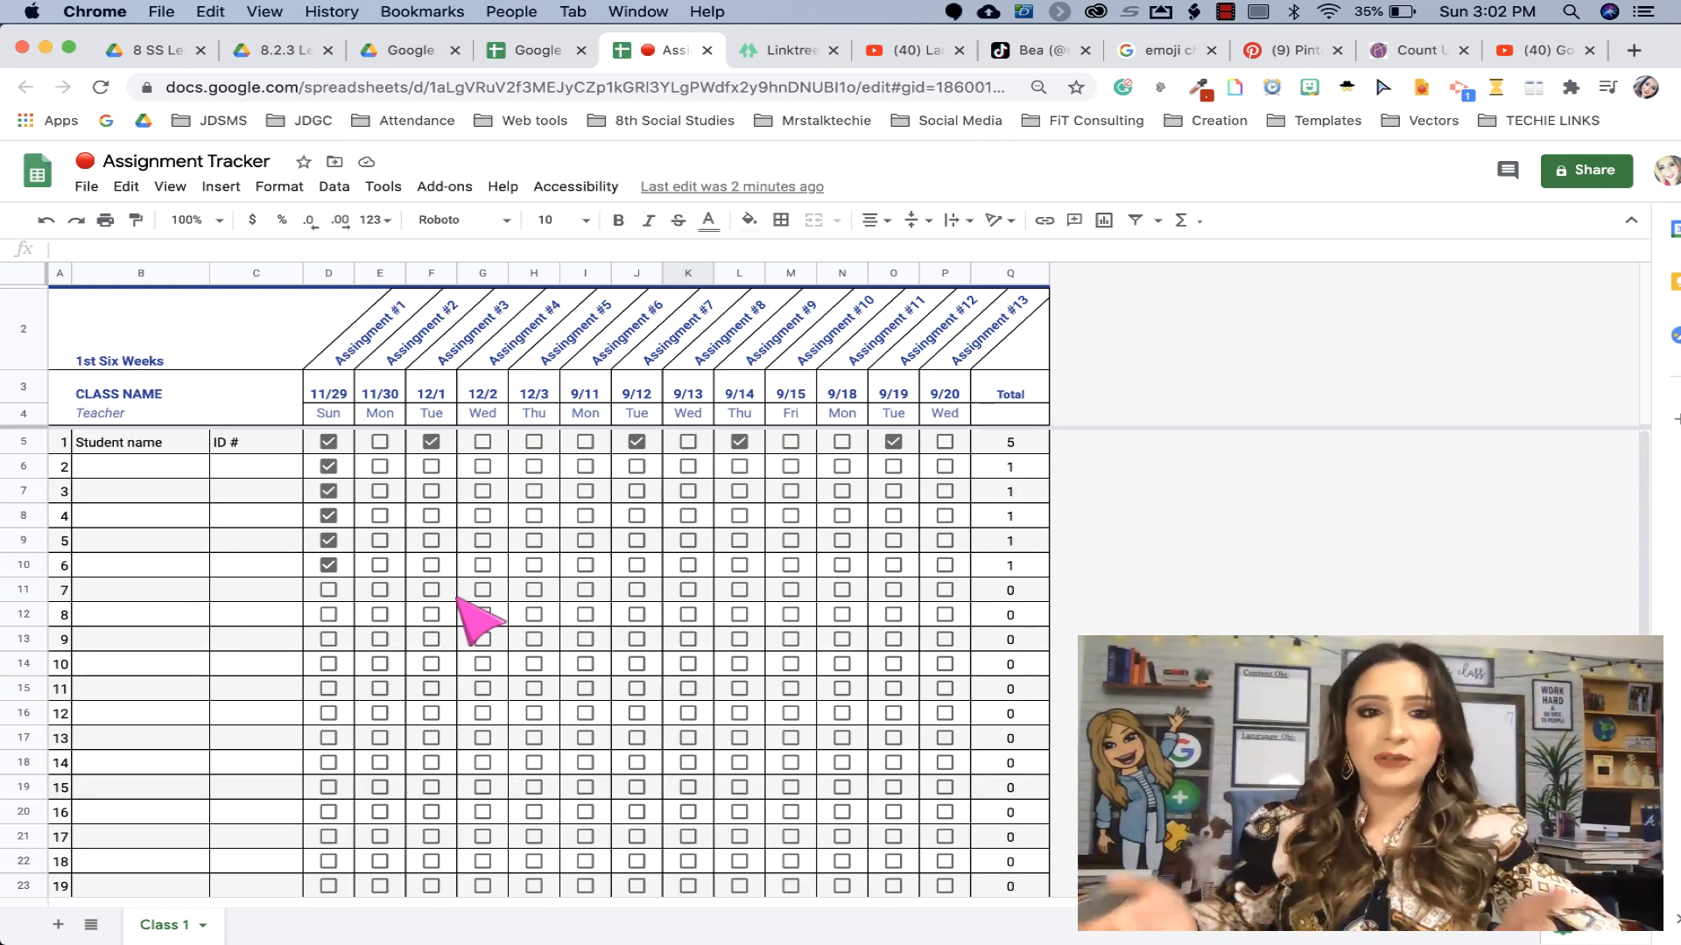
left_click(349, 441)
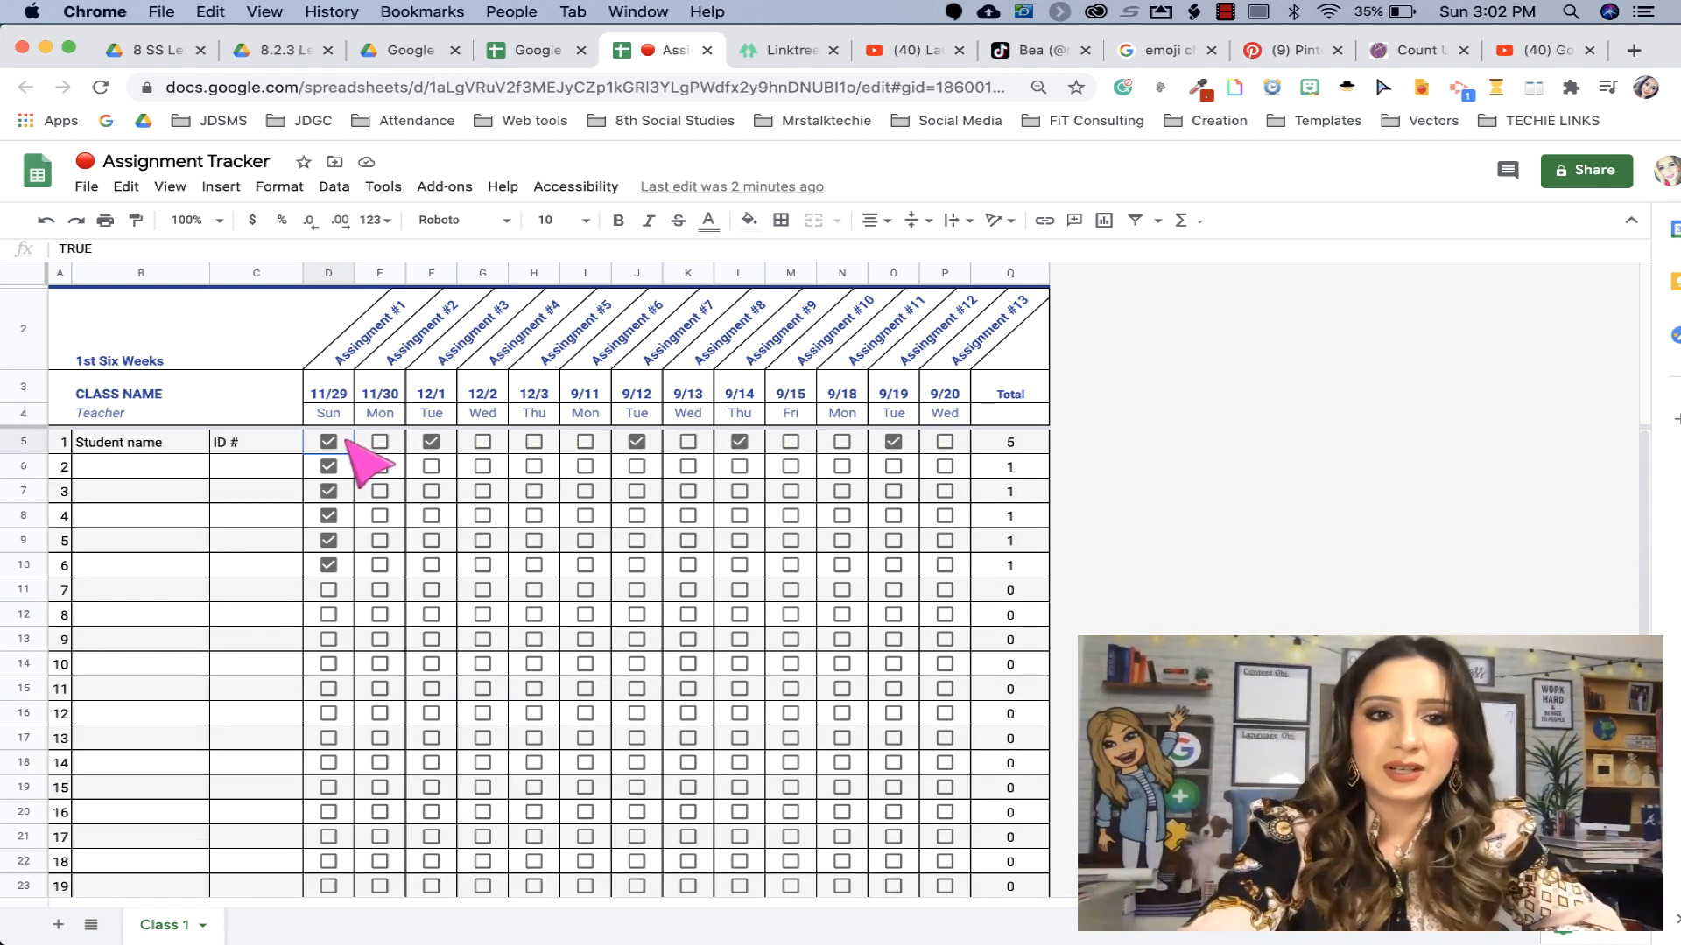
mouse_move(350, 443)
left_mouse_down()
mouse_move(348, 744)
mouse_move(354, 575)
left_mouse_up()
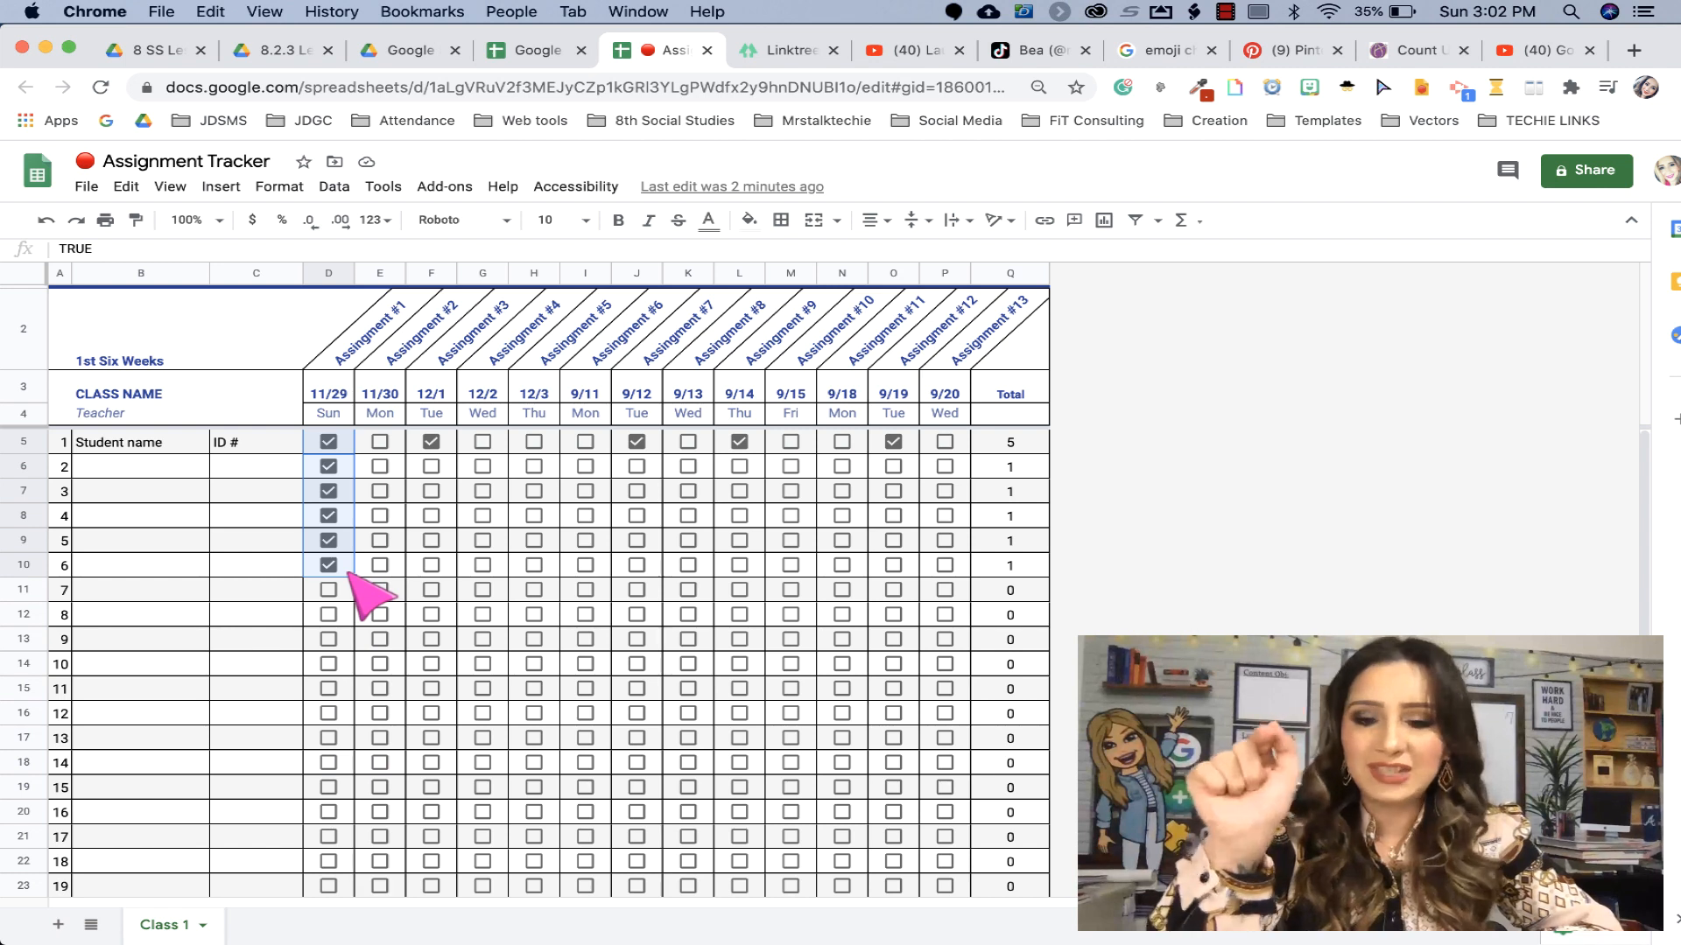
key("space")
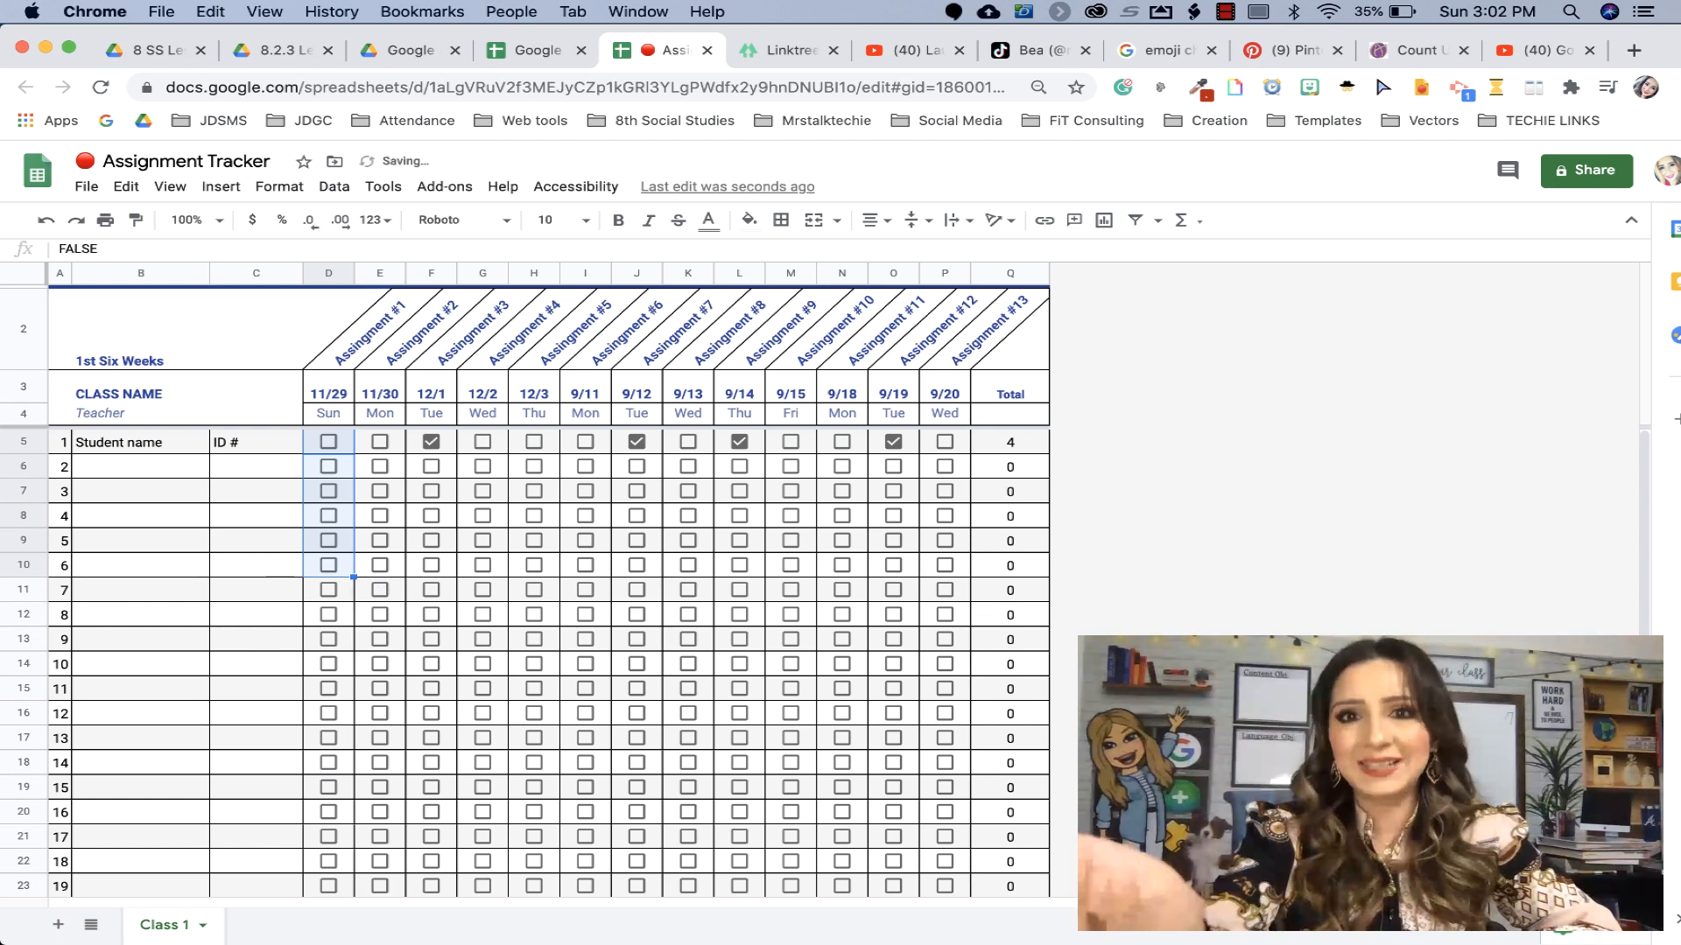
key("space")
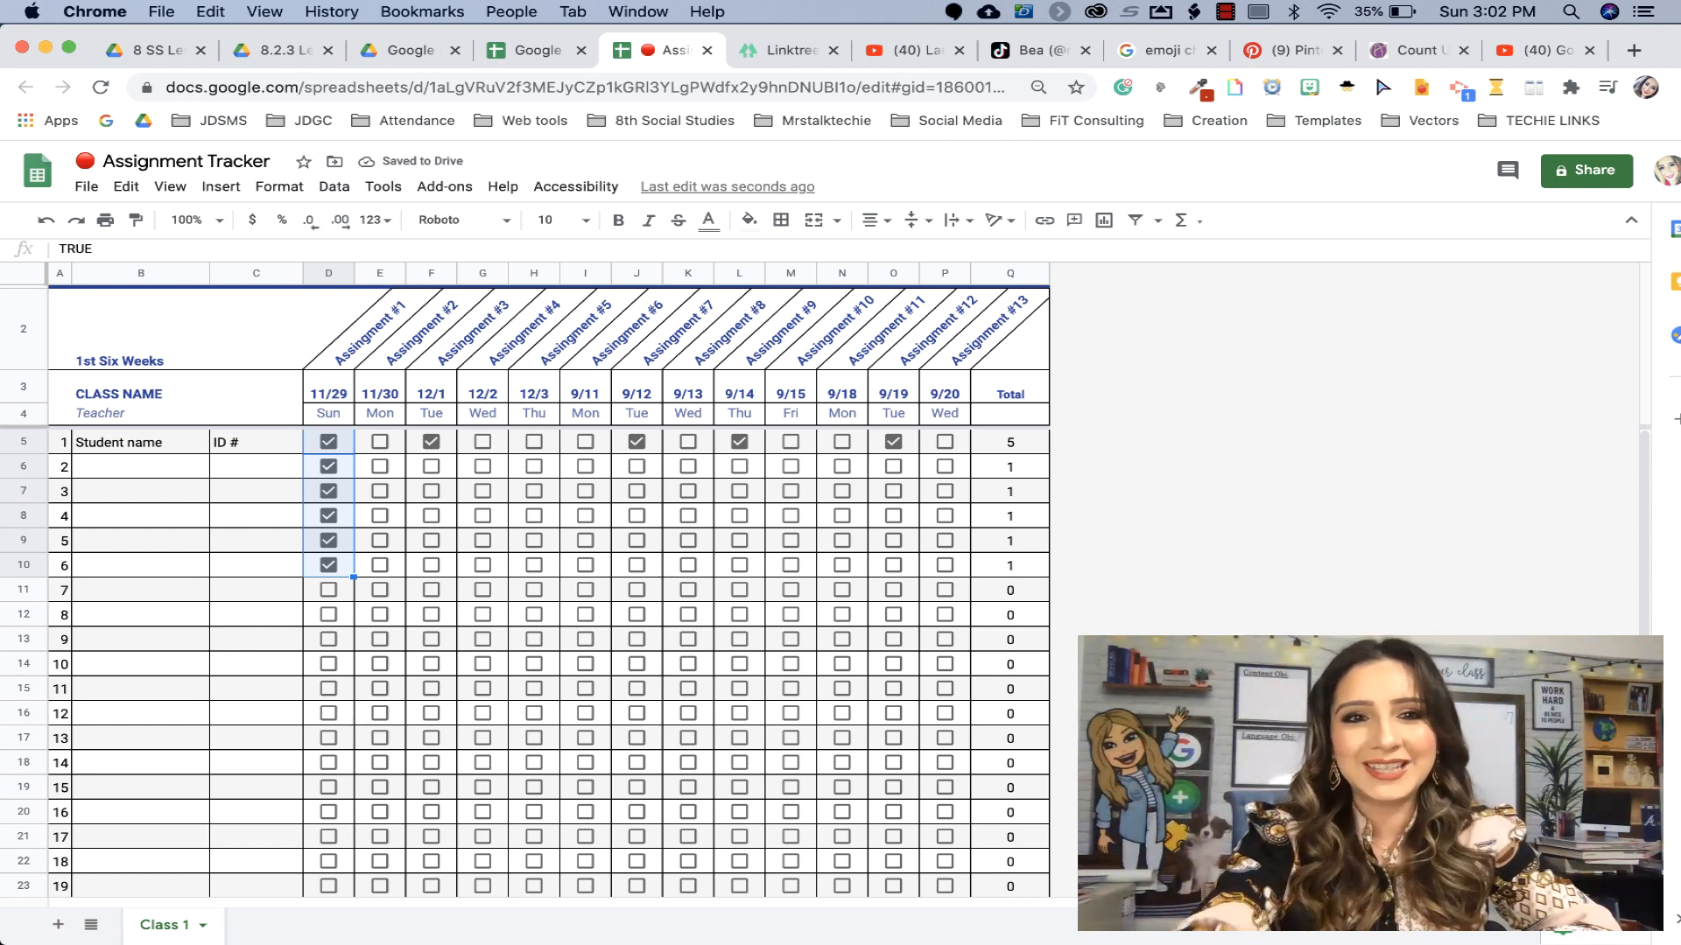
- Tick the 12/3 checkboxes for all 25 students at once and check that column's count in row 30
left_click(549, 443)
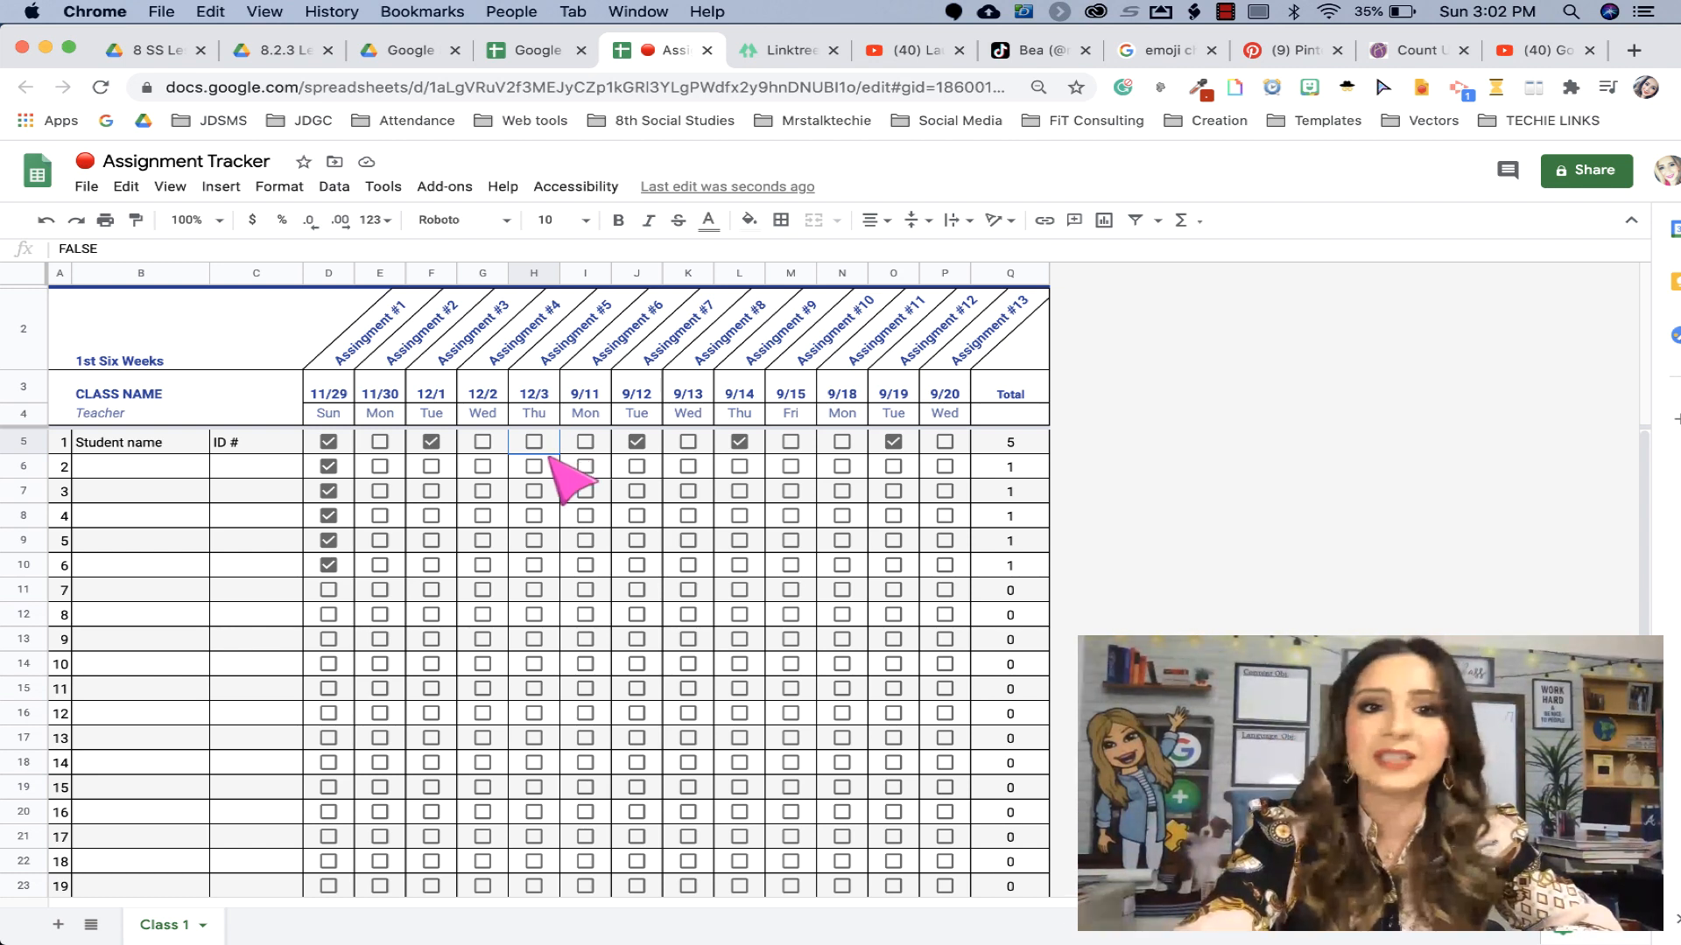
left_click_drag(550, 442, 538, 576)
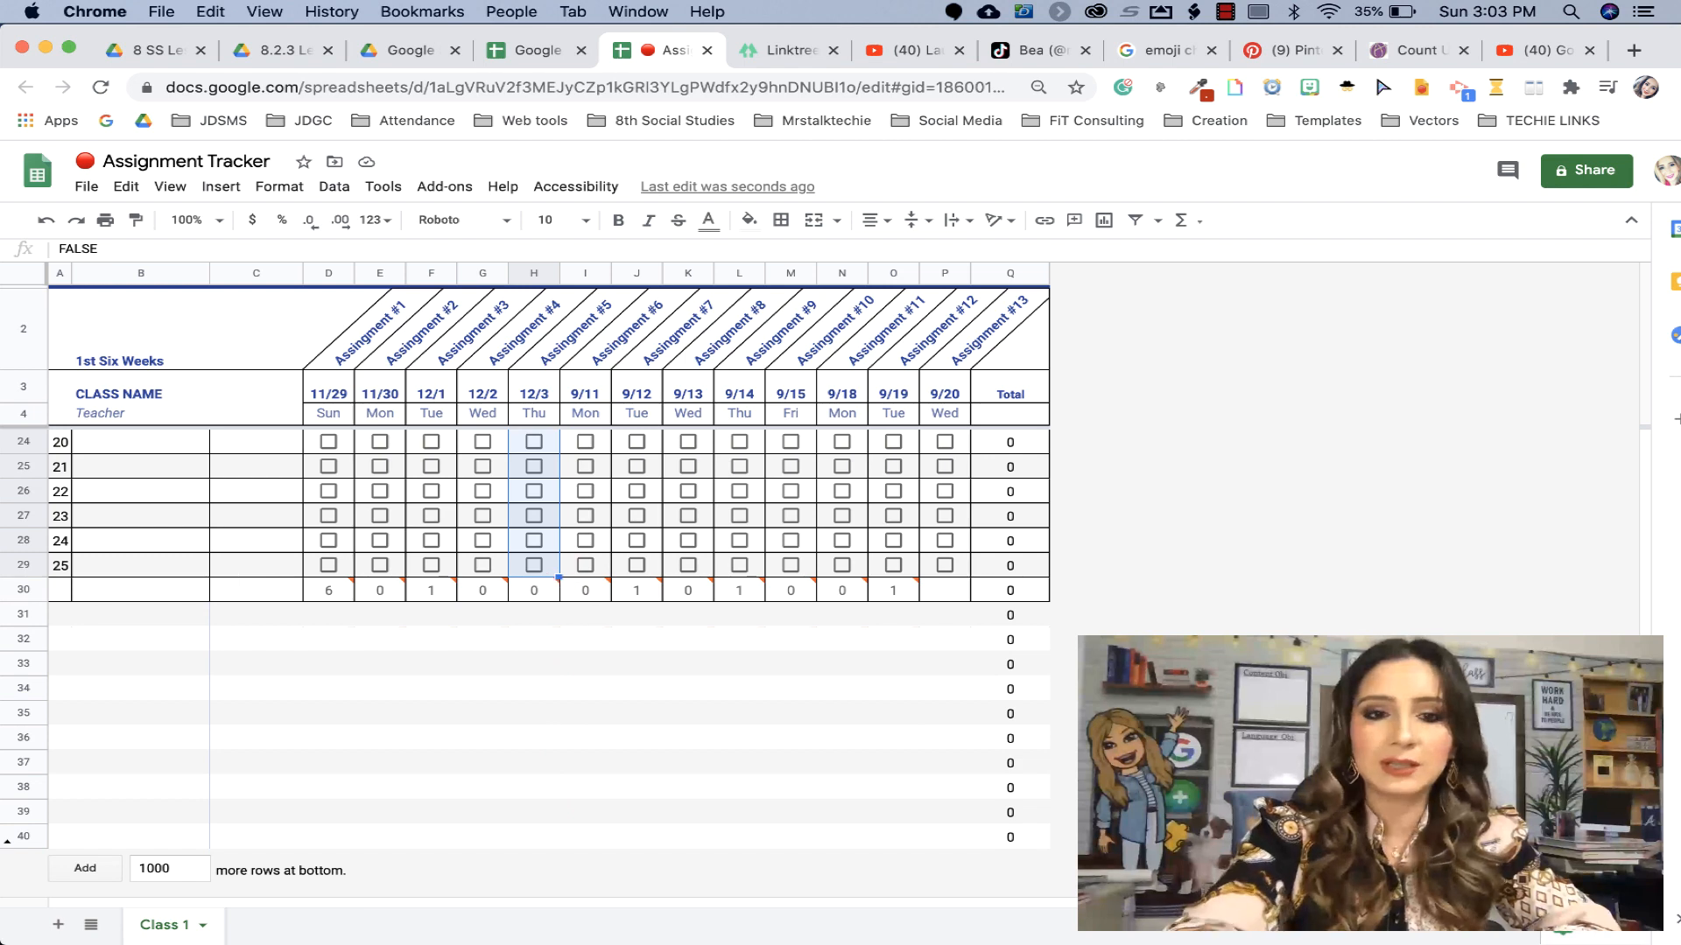
key("space")
mouse_move(538, 592)
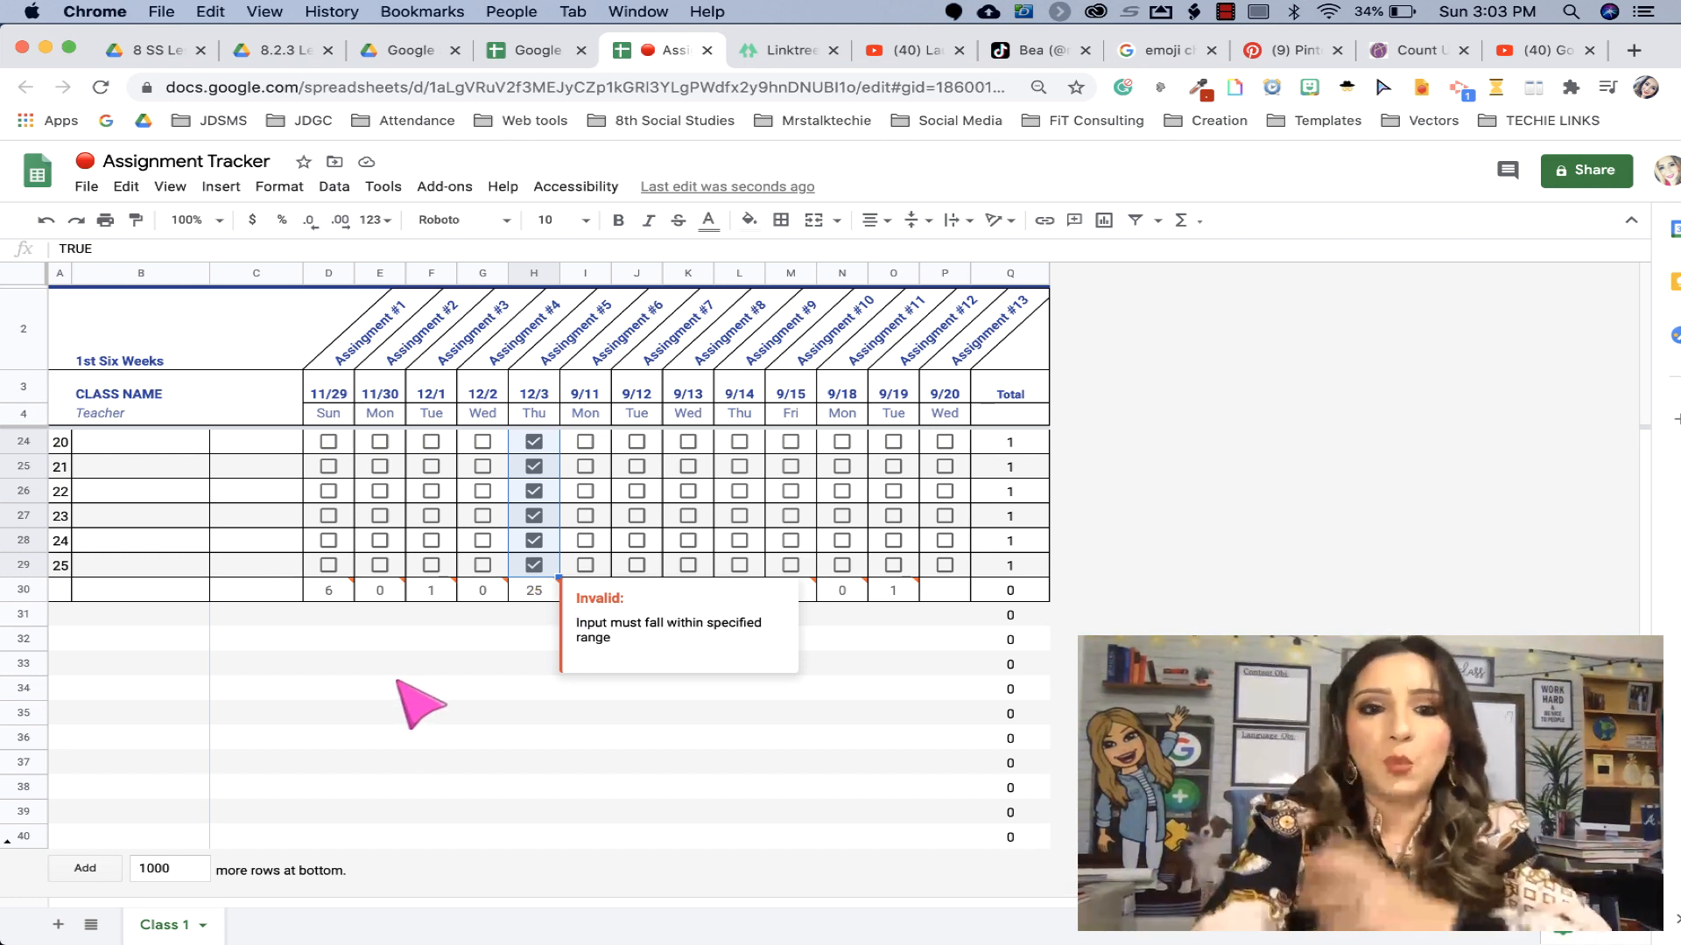
scroll(419, 714, "up", 5)
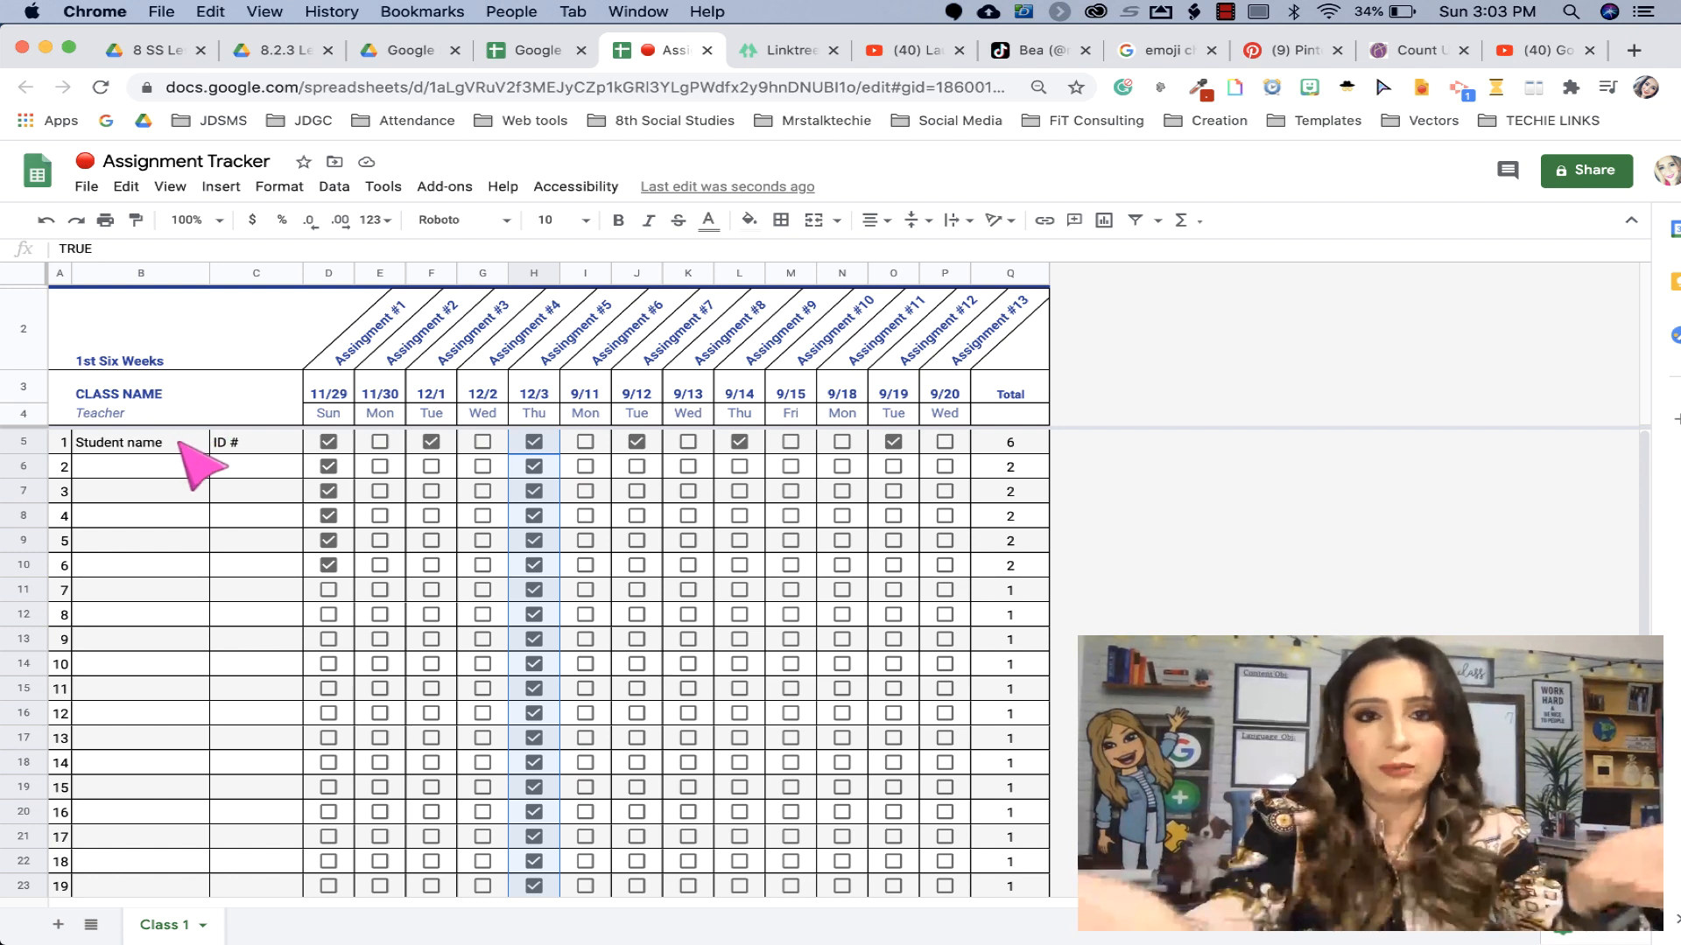
- Duplicate the Class 1 sheet and open the copy
scroll(180, 625, "down", 4)
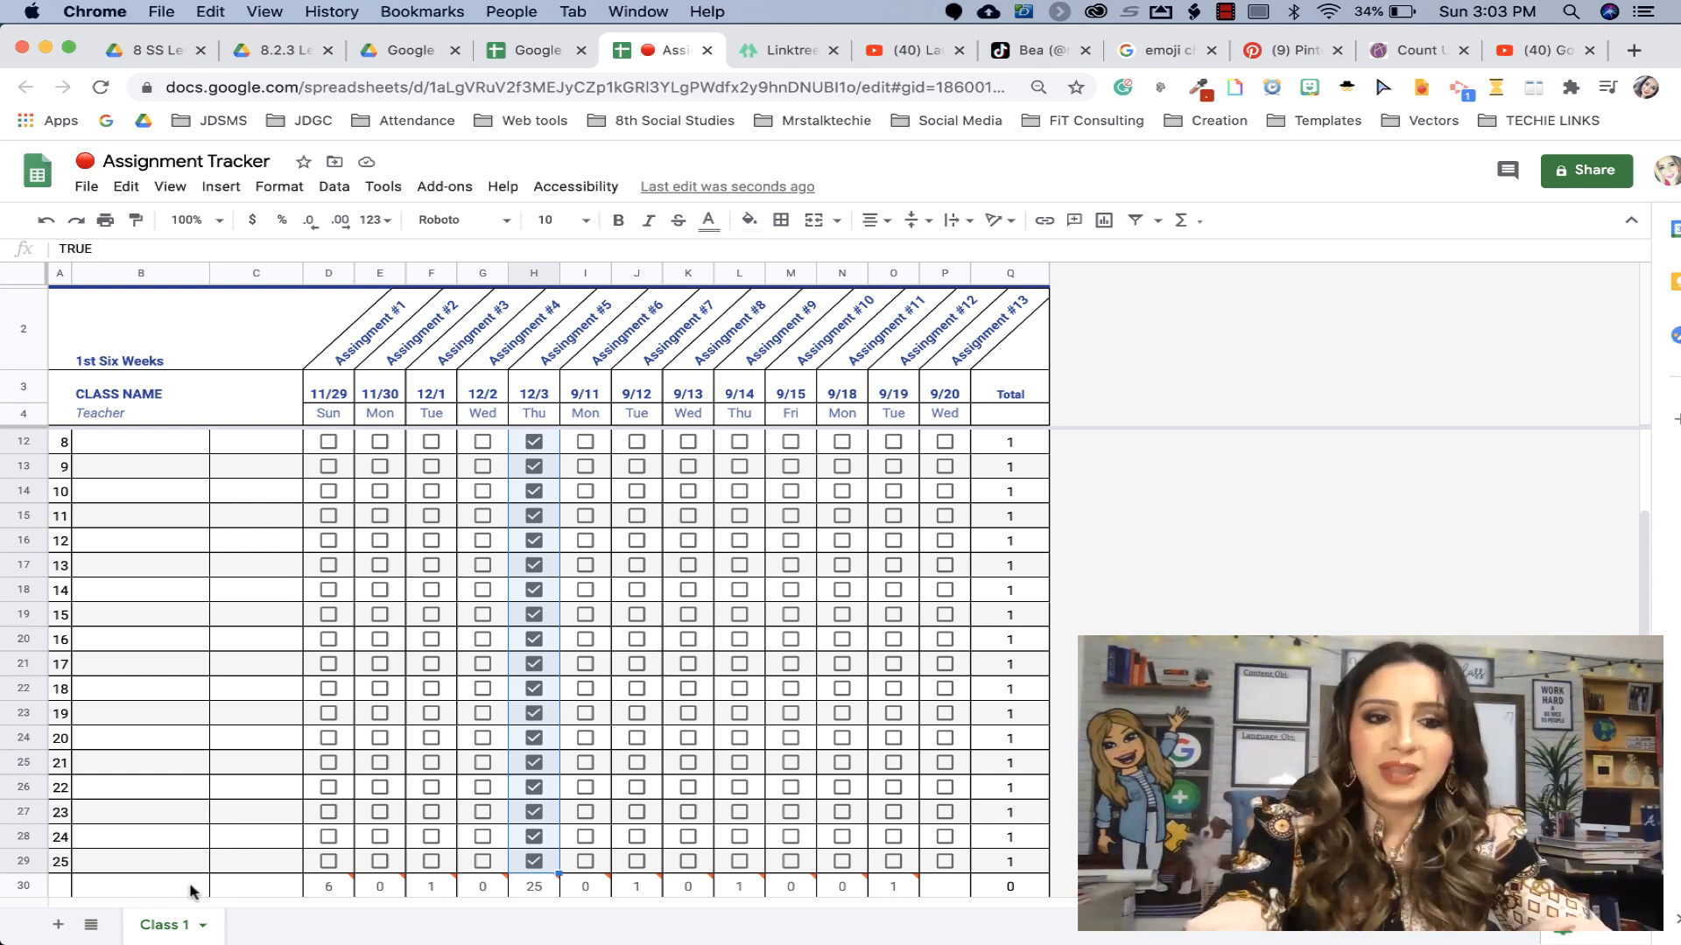
right_click(172, 930)
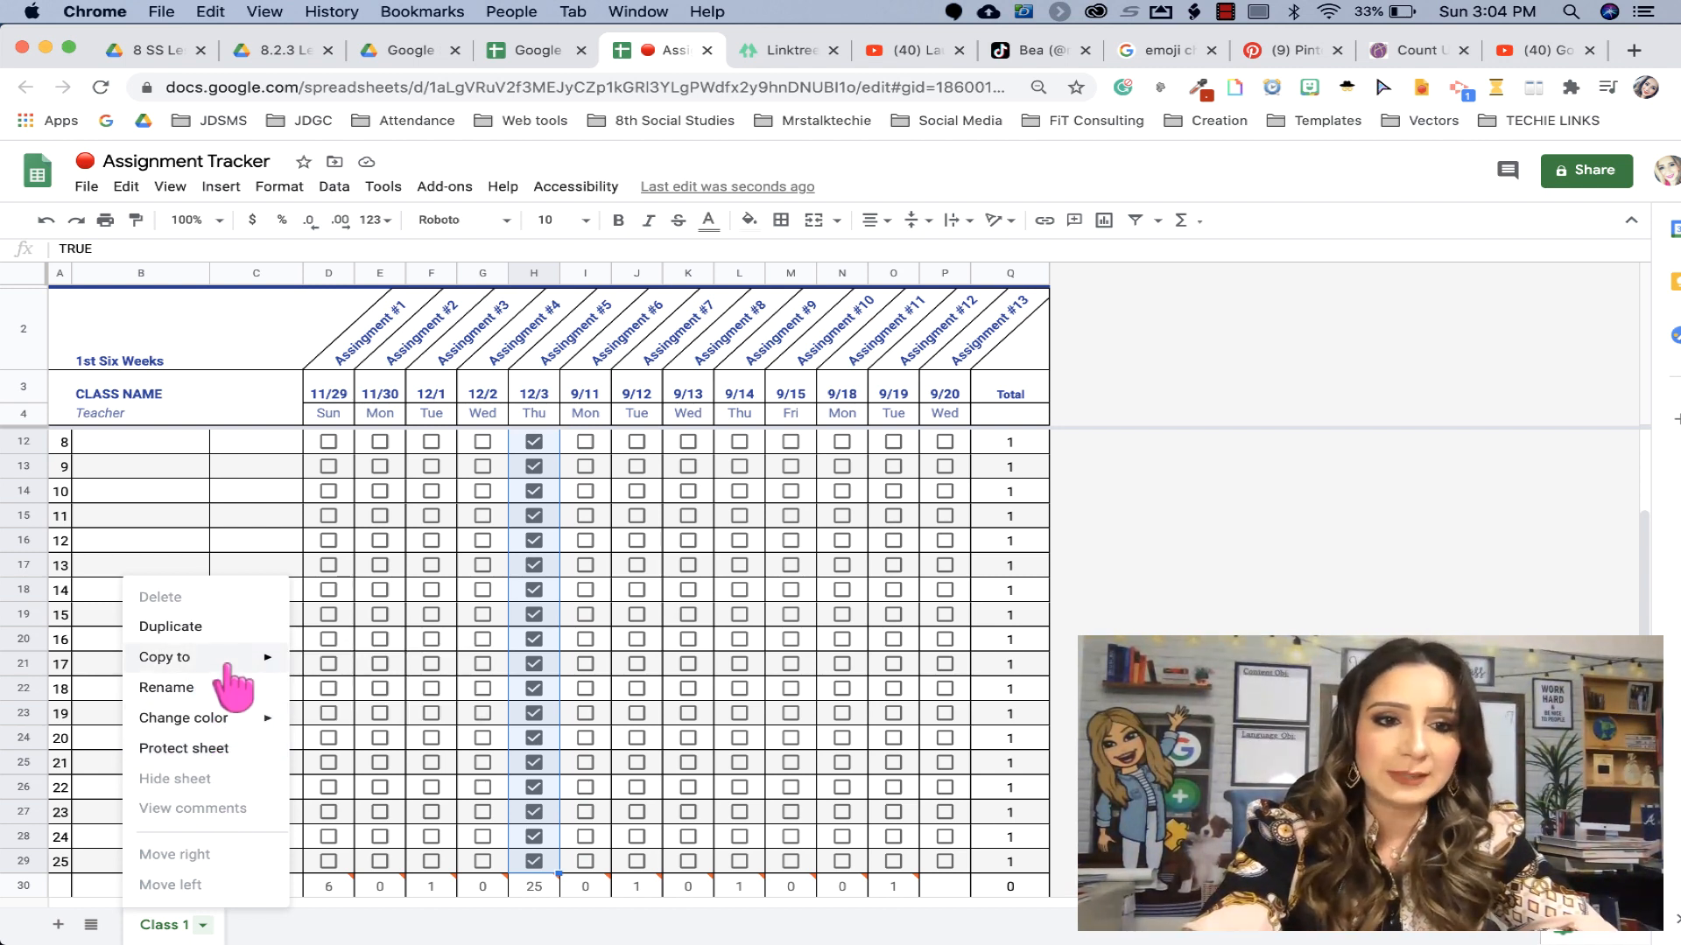
left_click(218, 629)
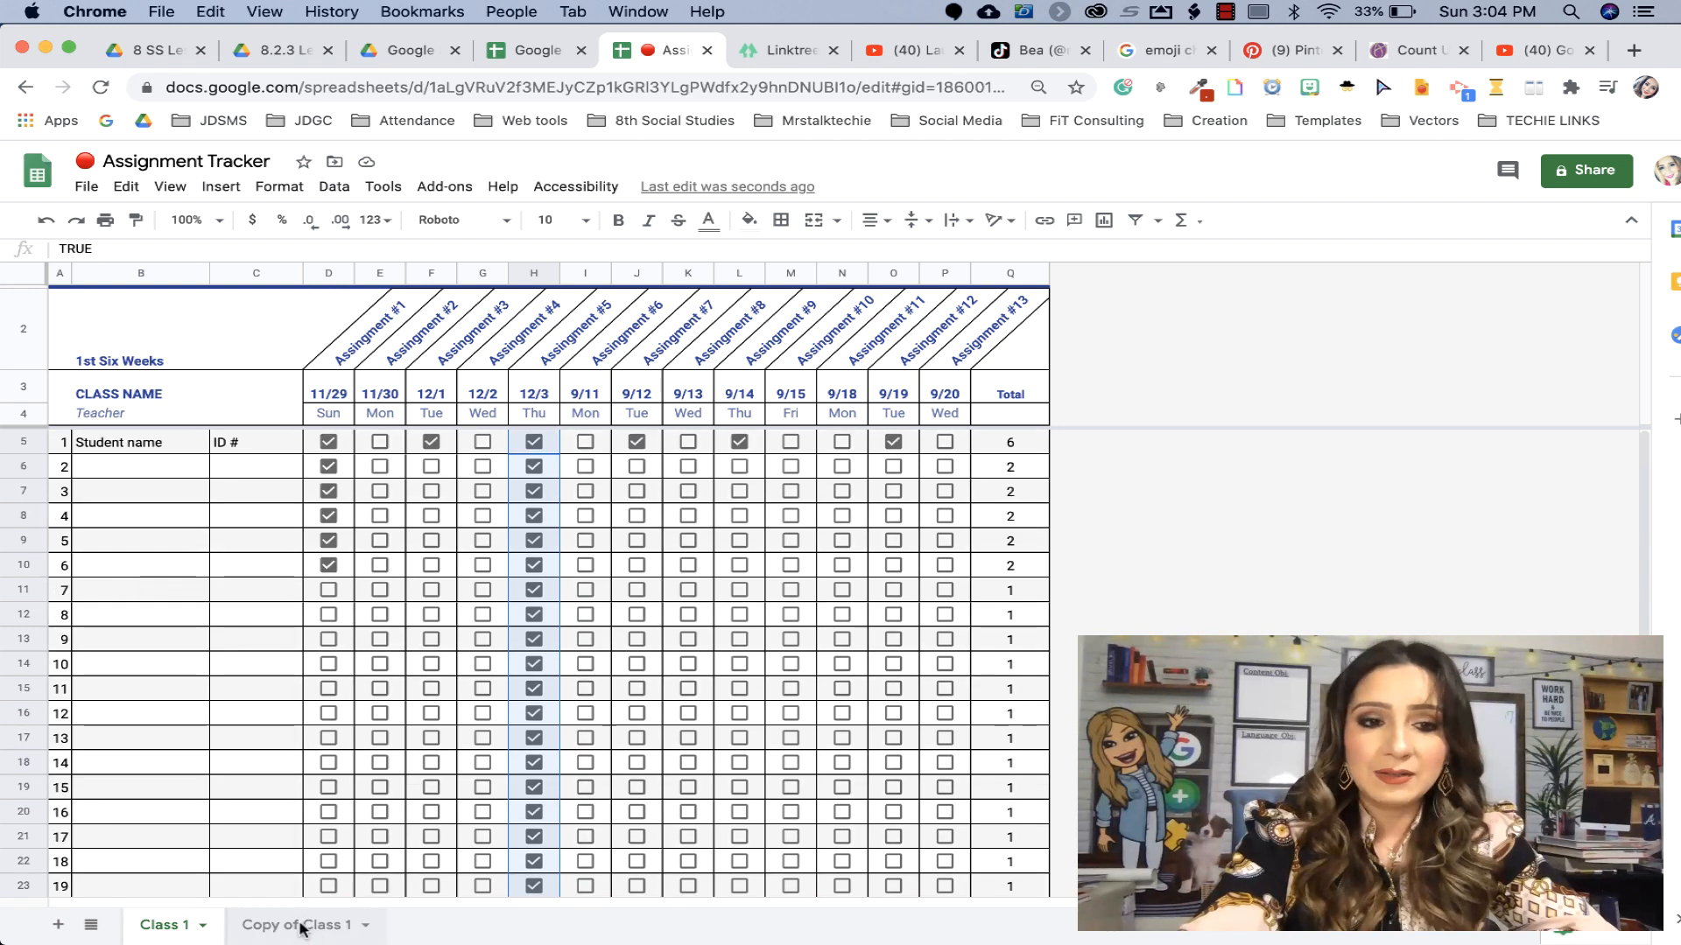
left_click(300, 927)
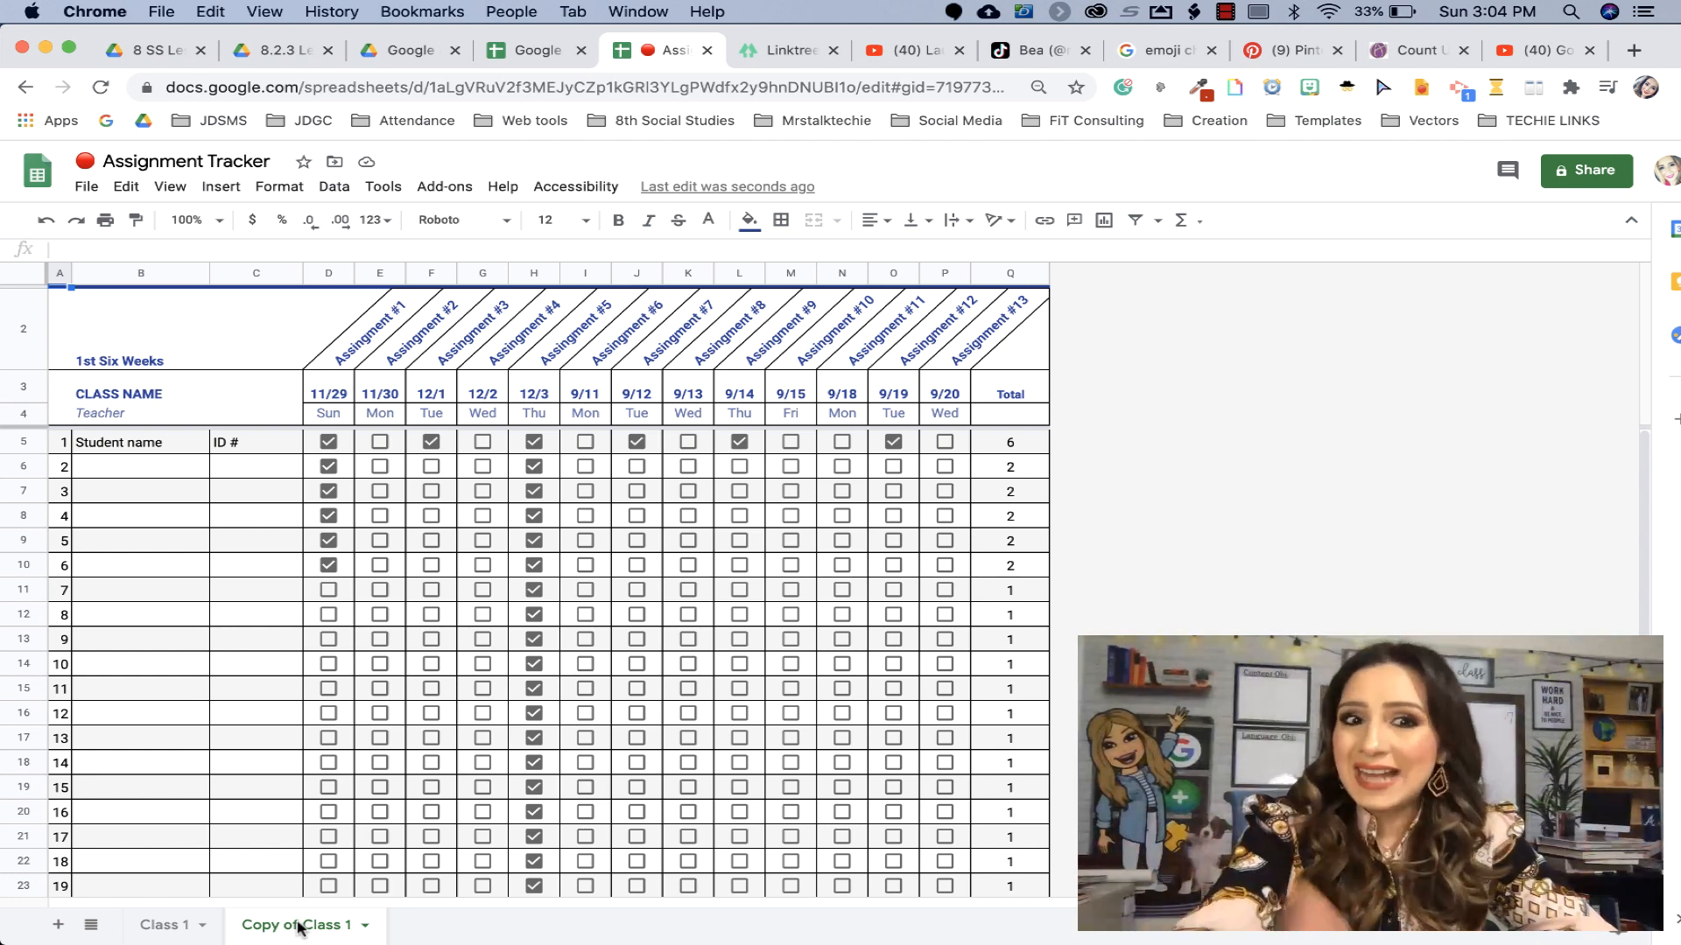
- Tick and then clear every assignment checkbox for all 25 students on the copied sheet as one selected range
left_click(317, 441)
left_click_drag(317, 441, 972, 726)
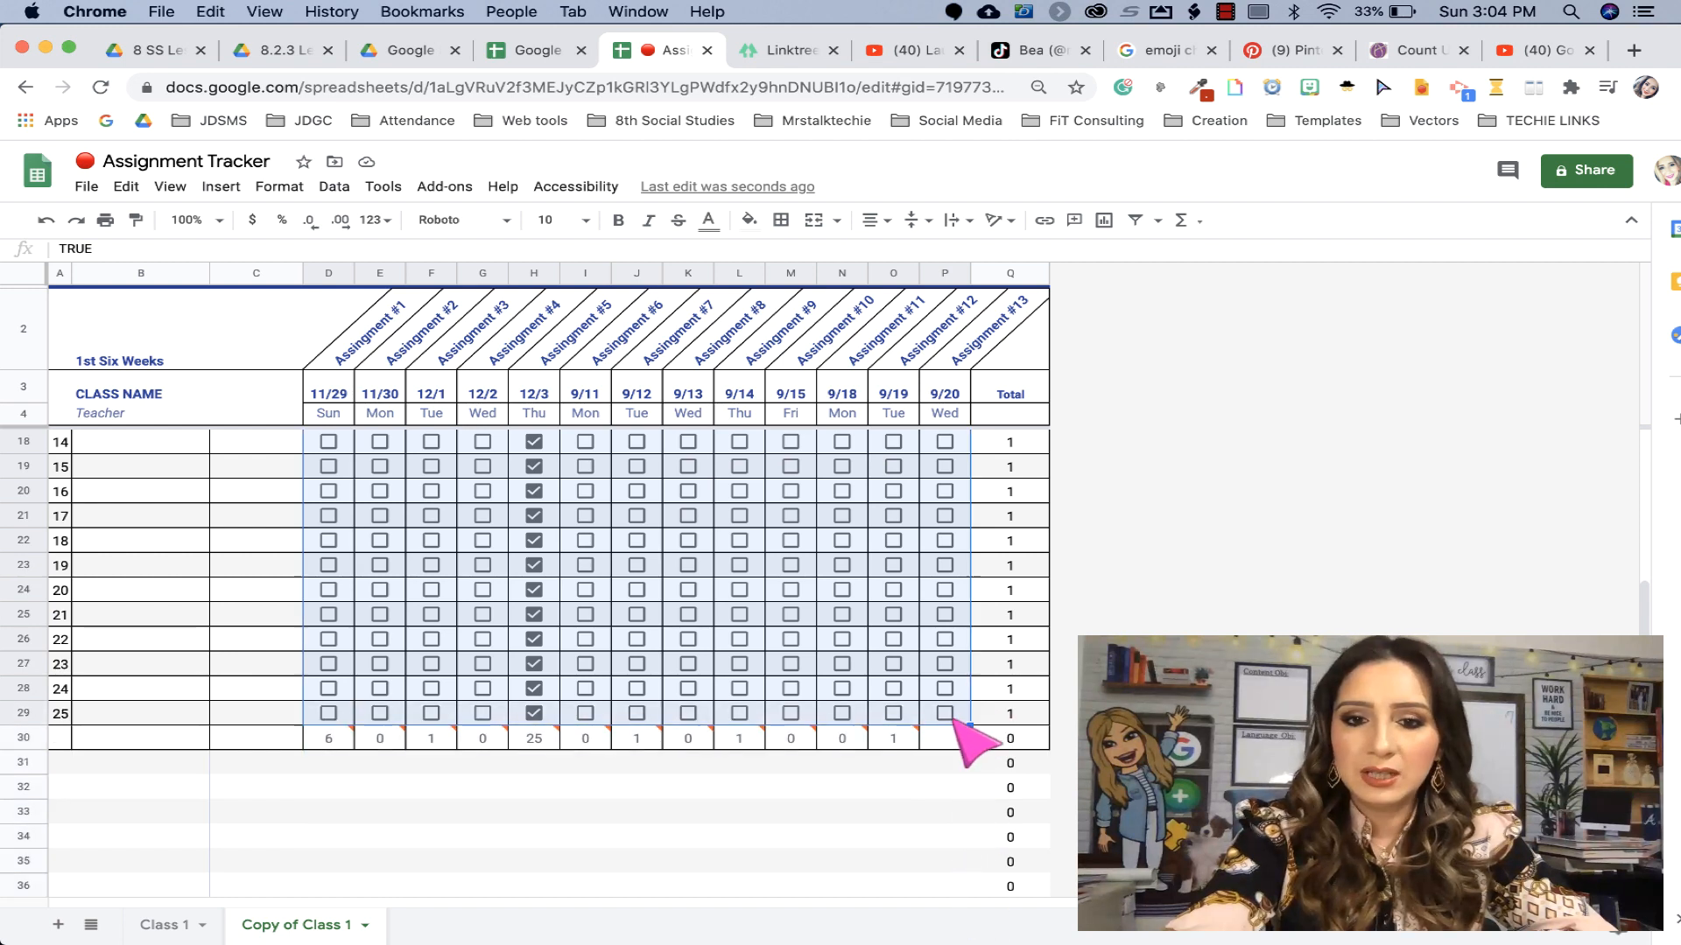
key("space")
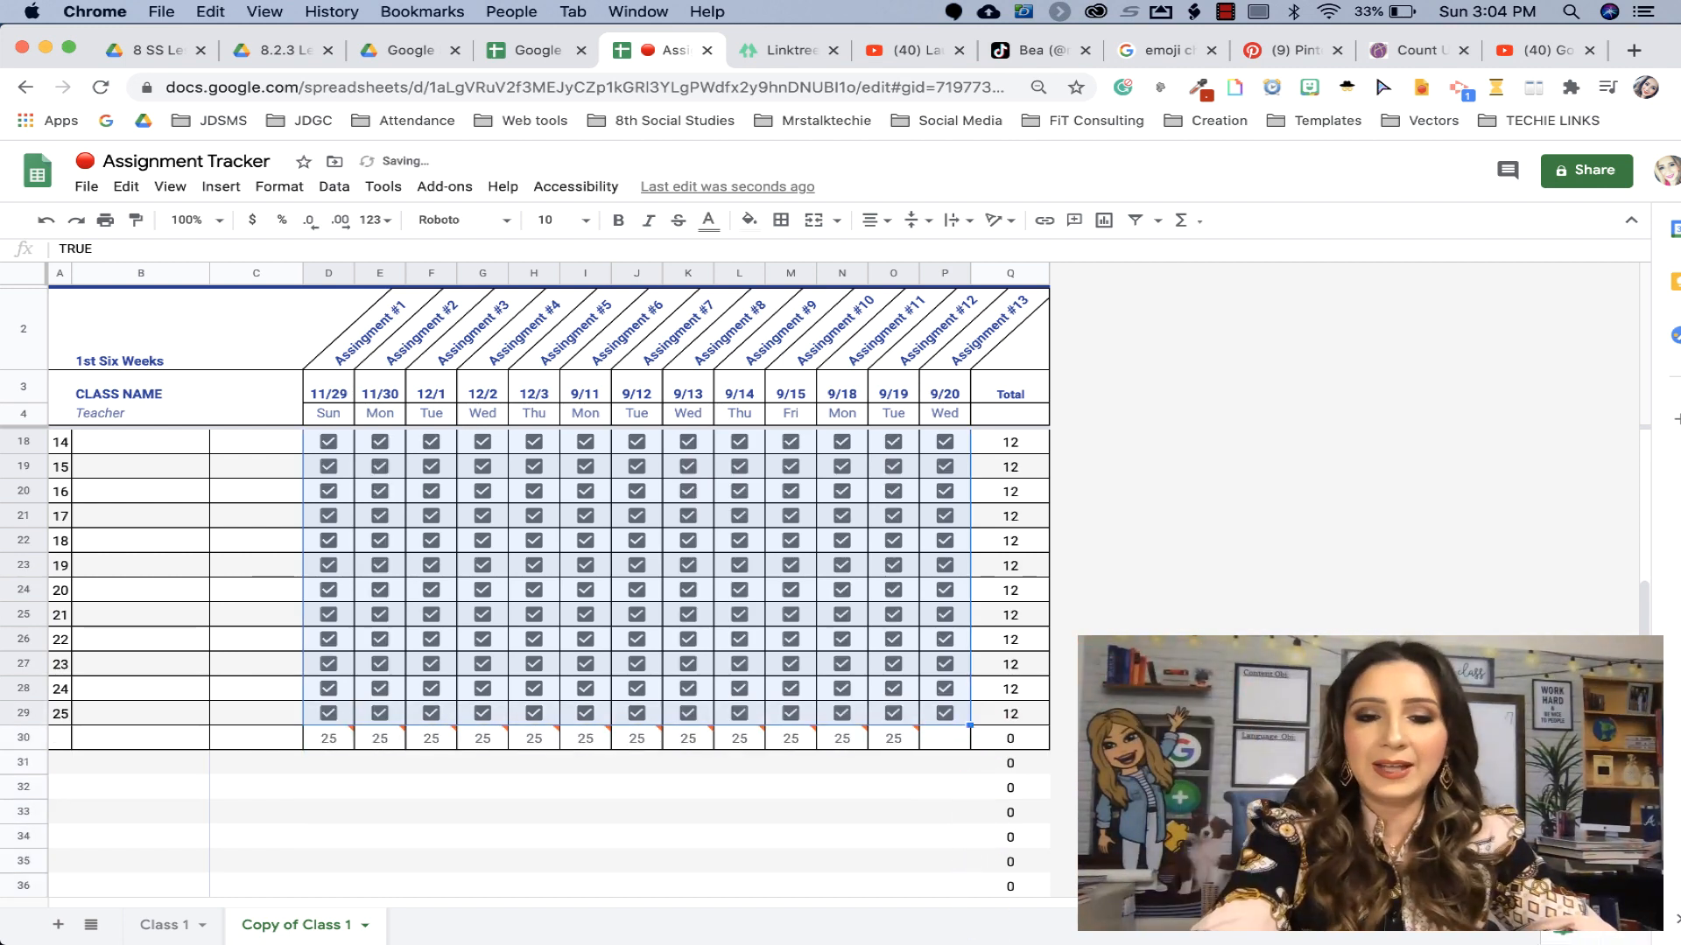
key("space")
scroll(875, 525, "up", 5)
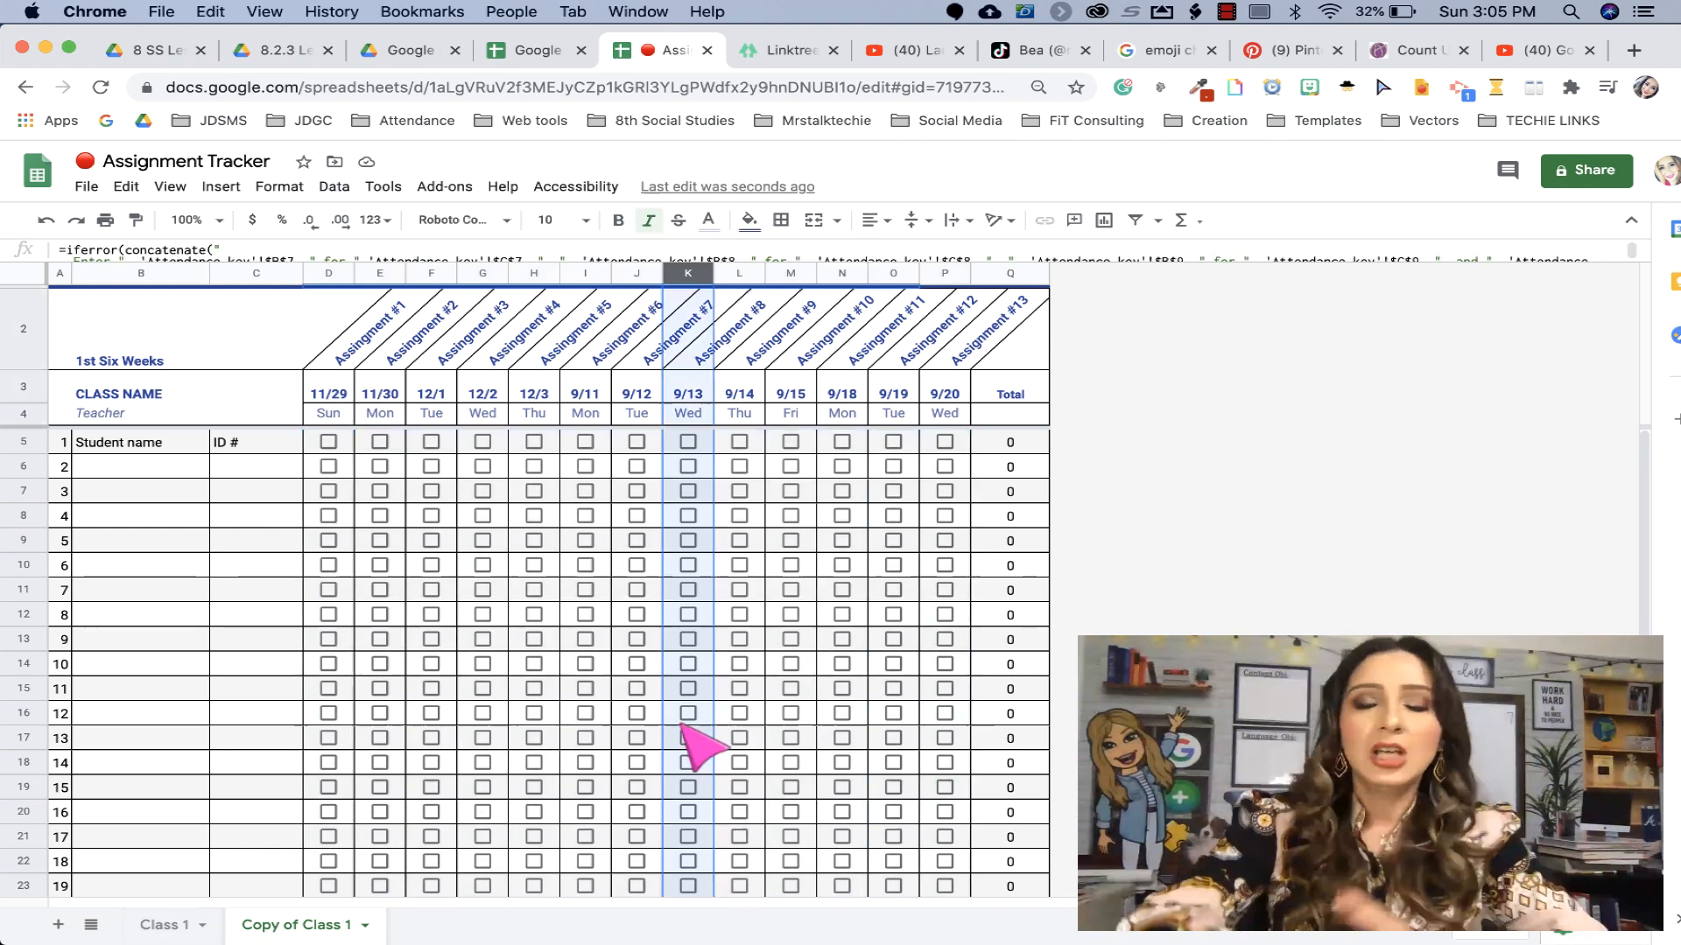
- Insert one new column immediately before the 9/13 column on the Copy of Class 1 sheet
left_click(679, 274)
right_click(677, 278)
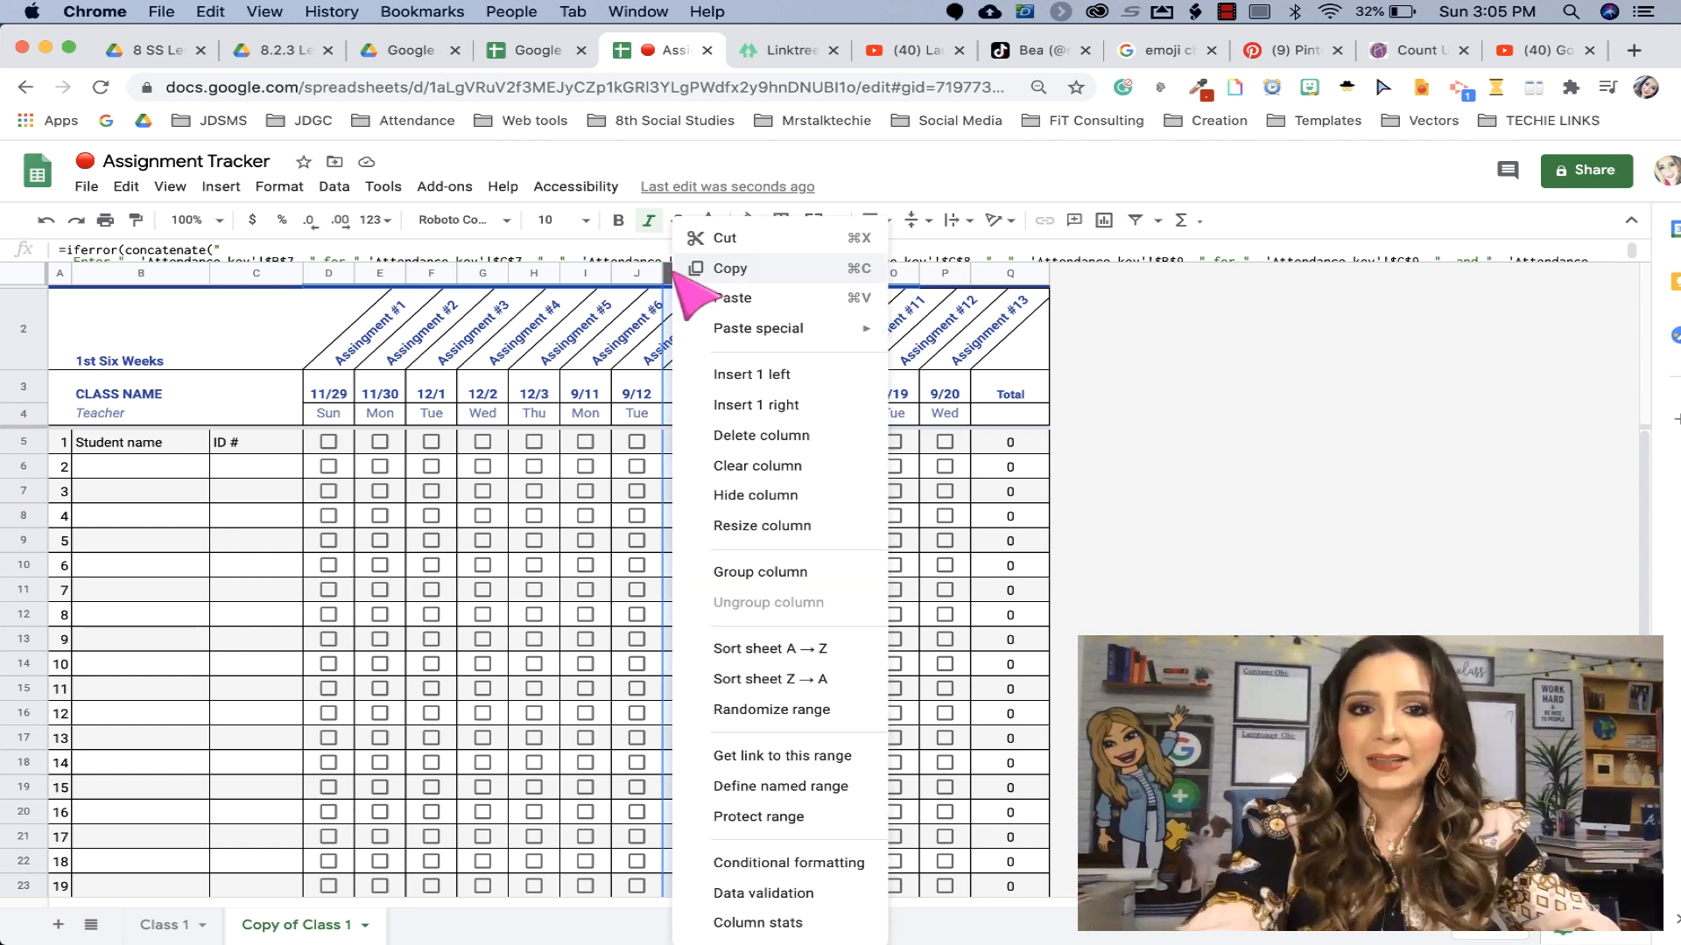
left_click(733, 374)
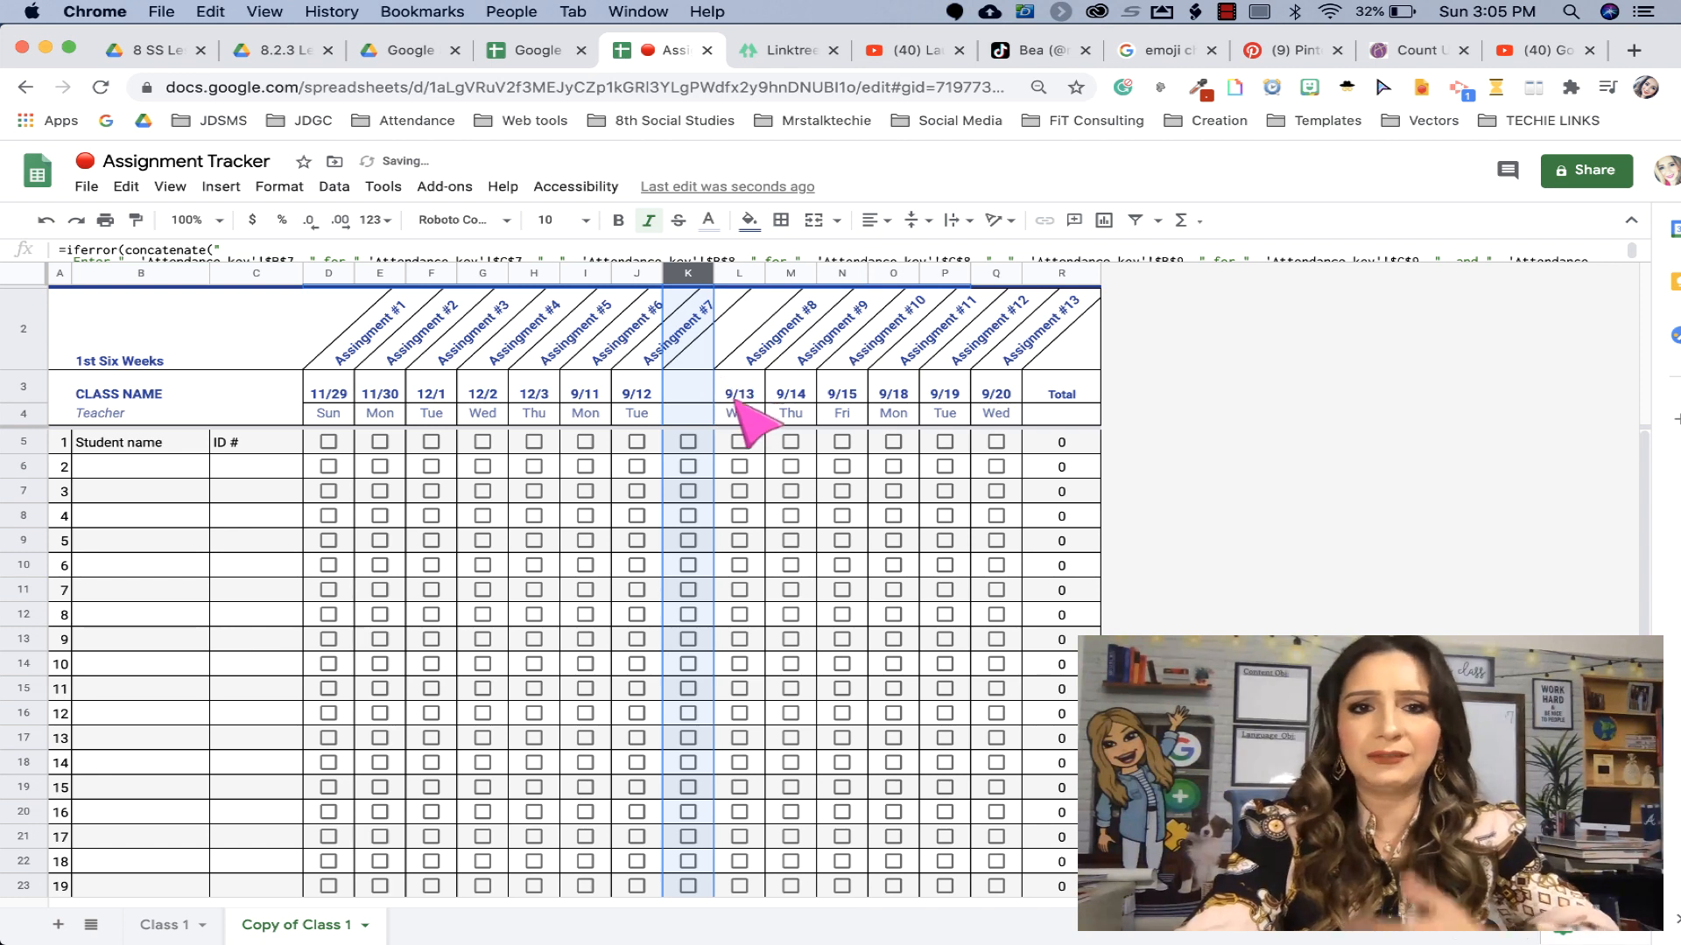
- Fill the blank column between 9/12 and 9/13 with black and narrow it to about half its width as a divider
left_click(748, 220)
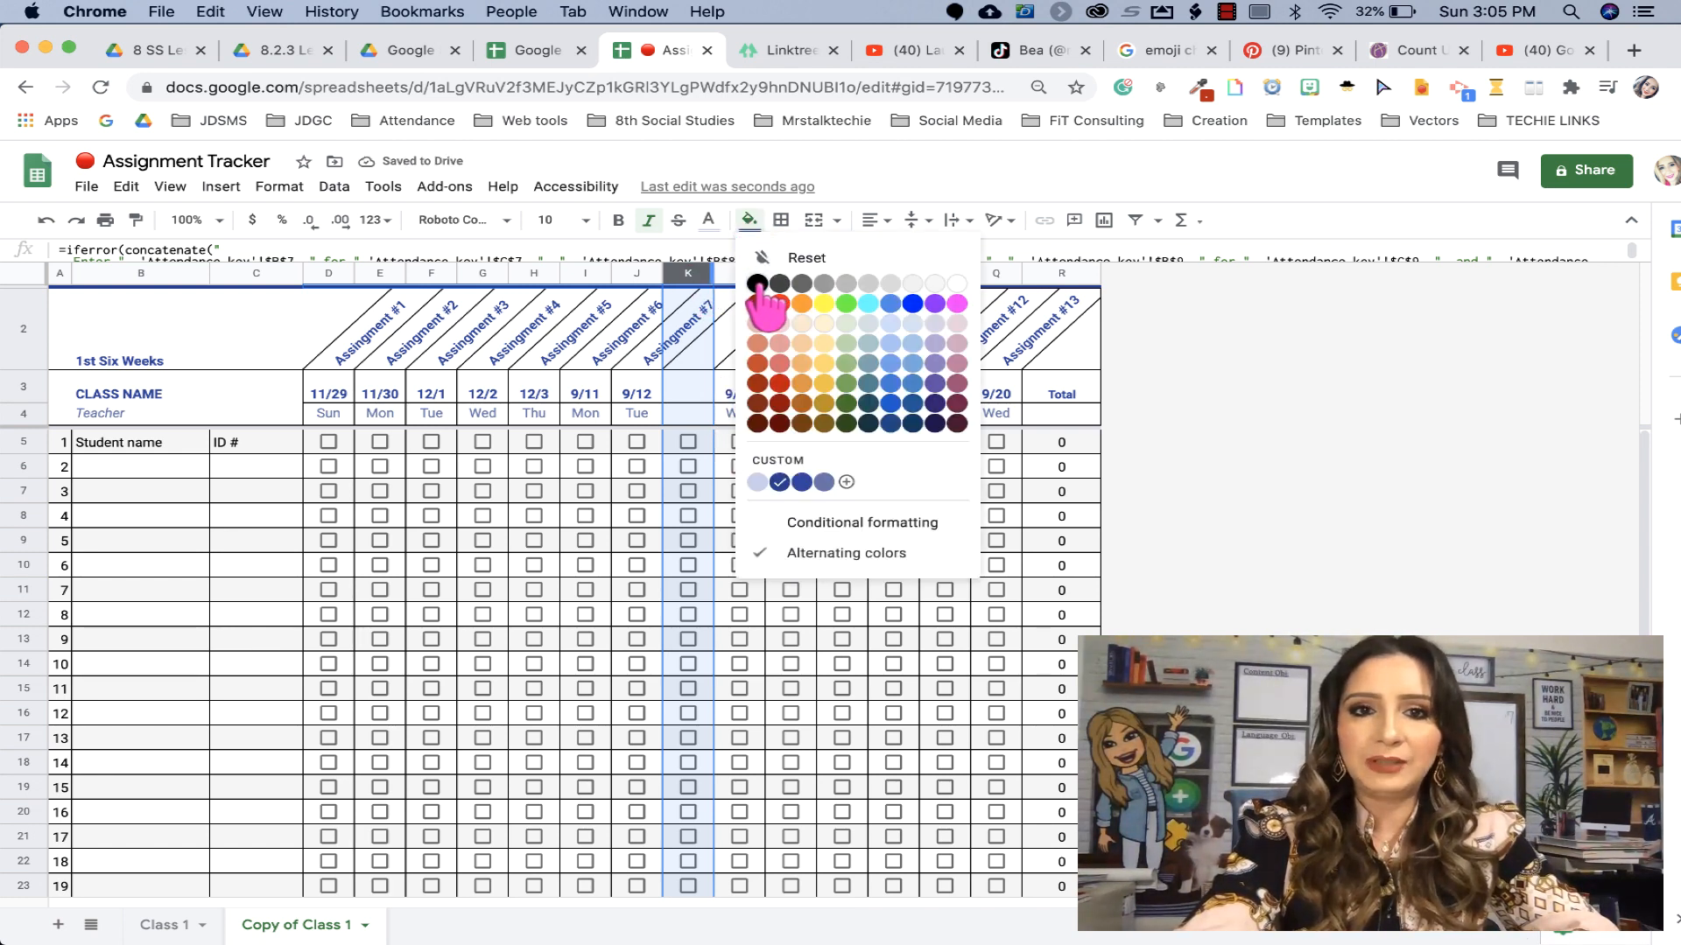
left_click(792, 283)
left_click_drag(714, 282, 692, 283)
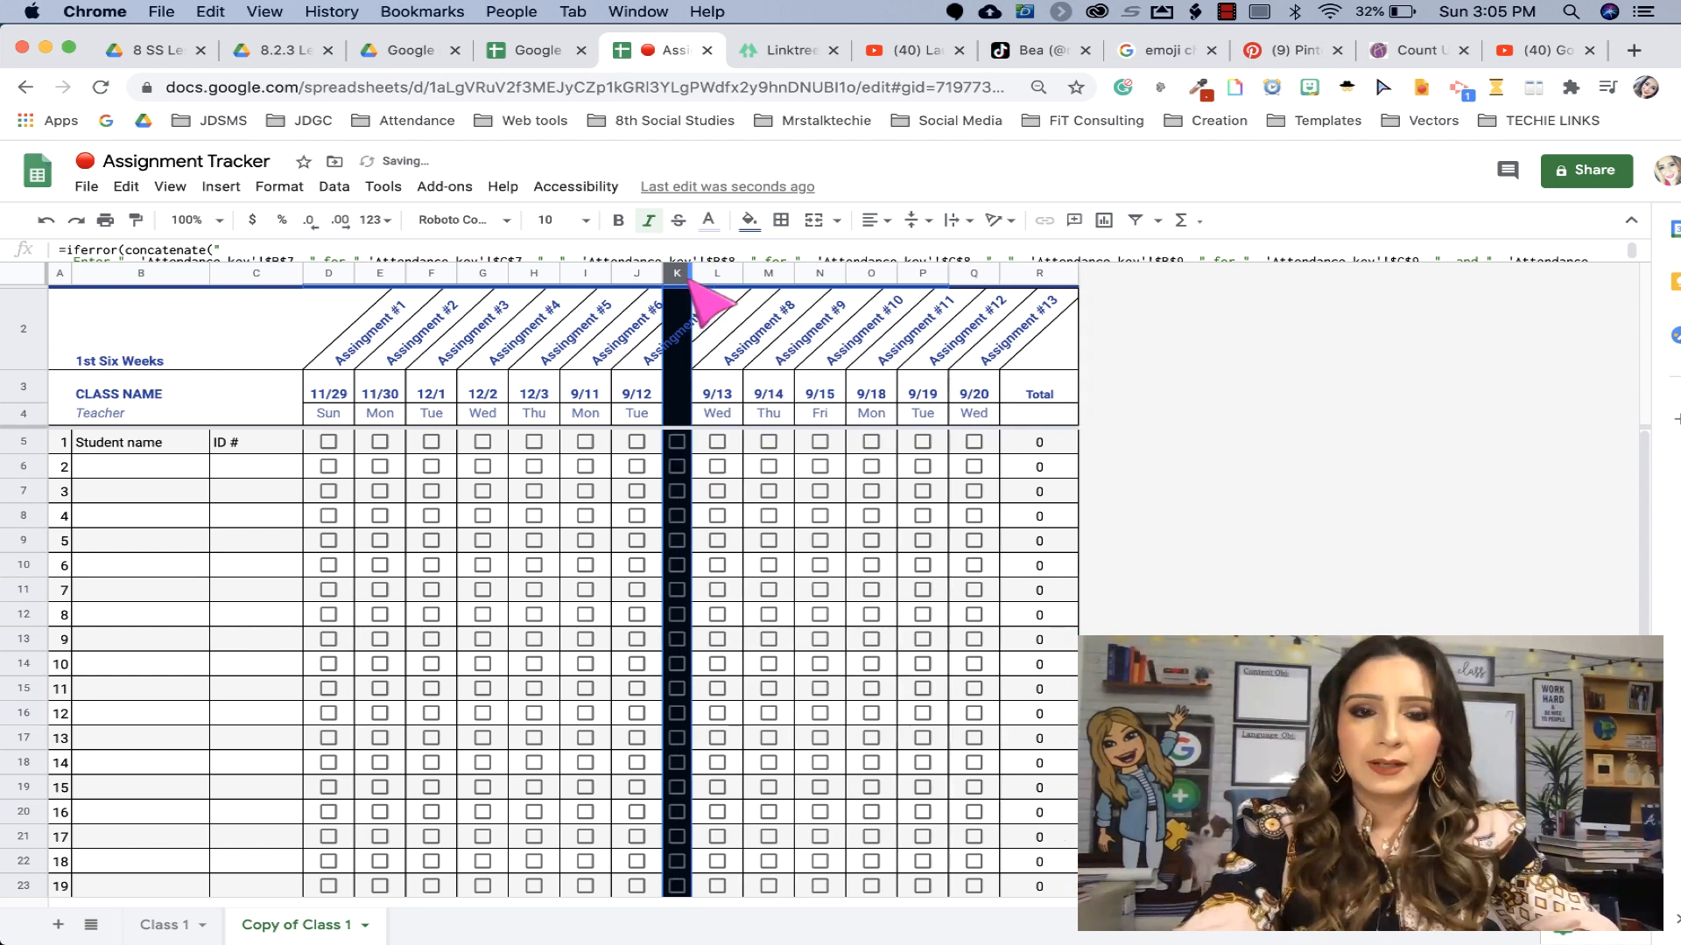
left_click(1287, 573)
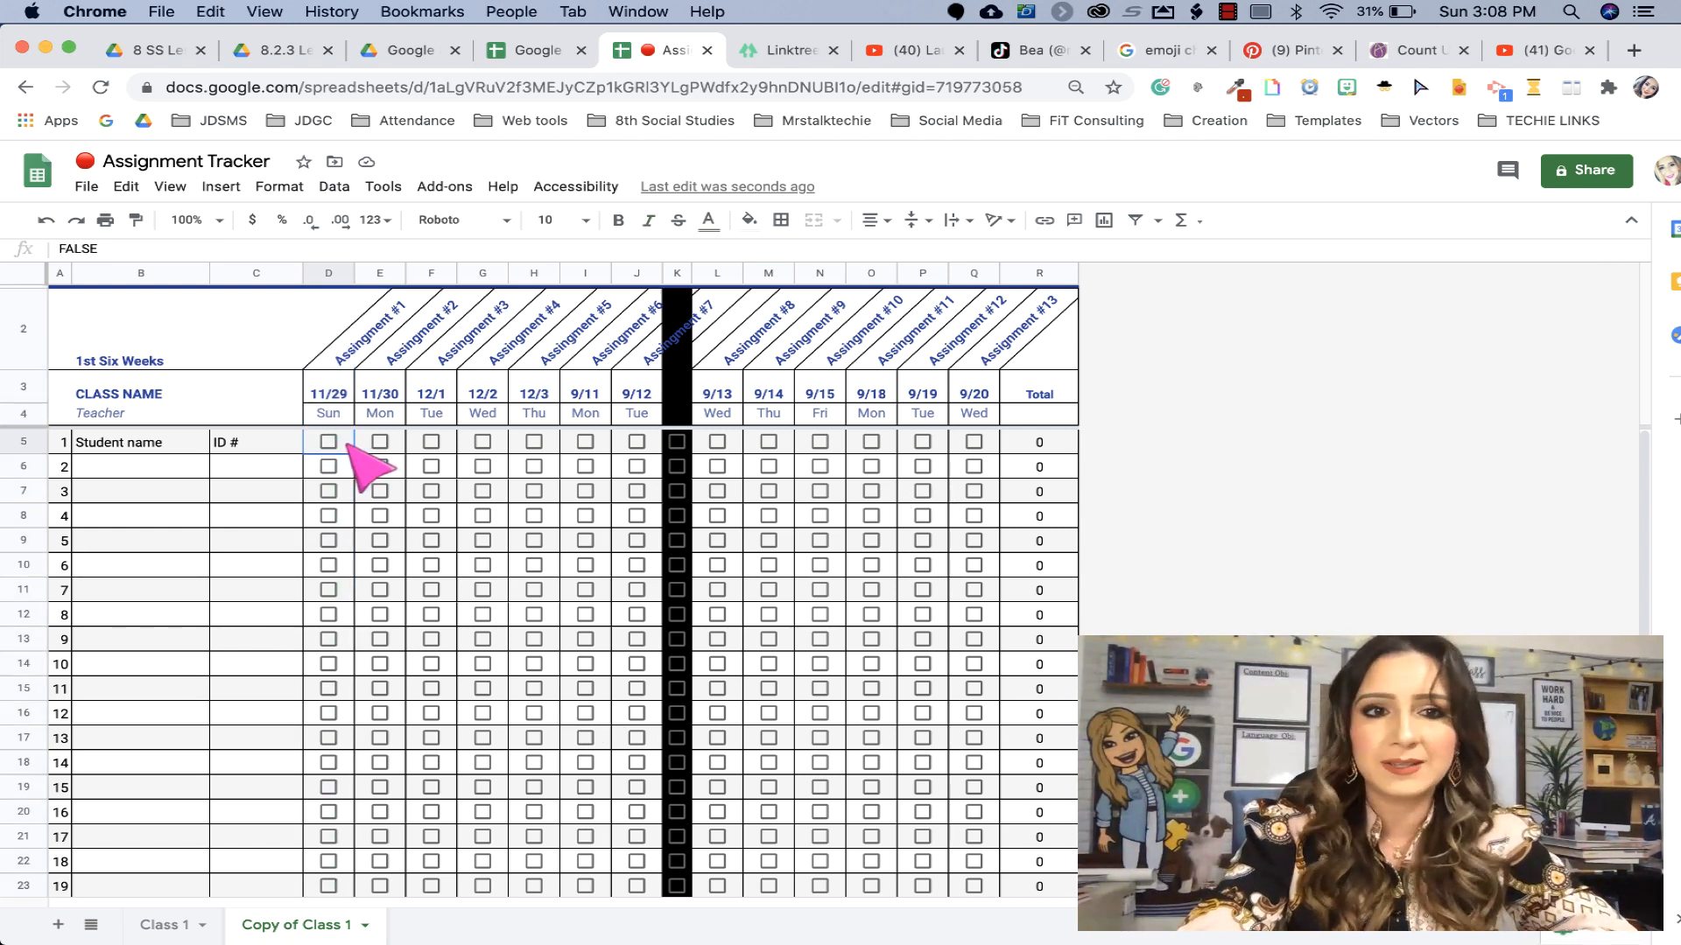
- Try inserting checkboxes in column C for students 1 through 17, and undo the insertion
left_click(256, 273)
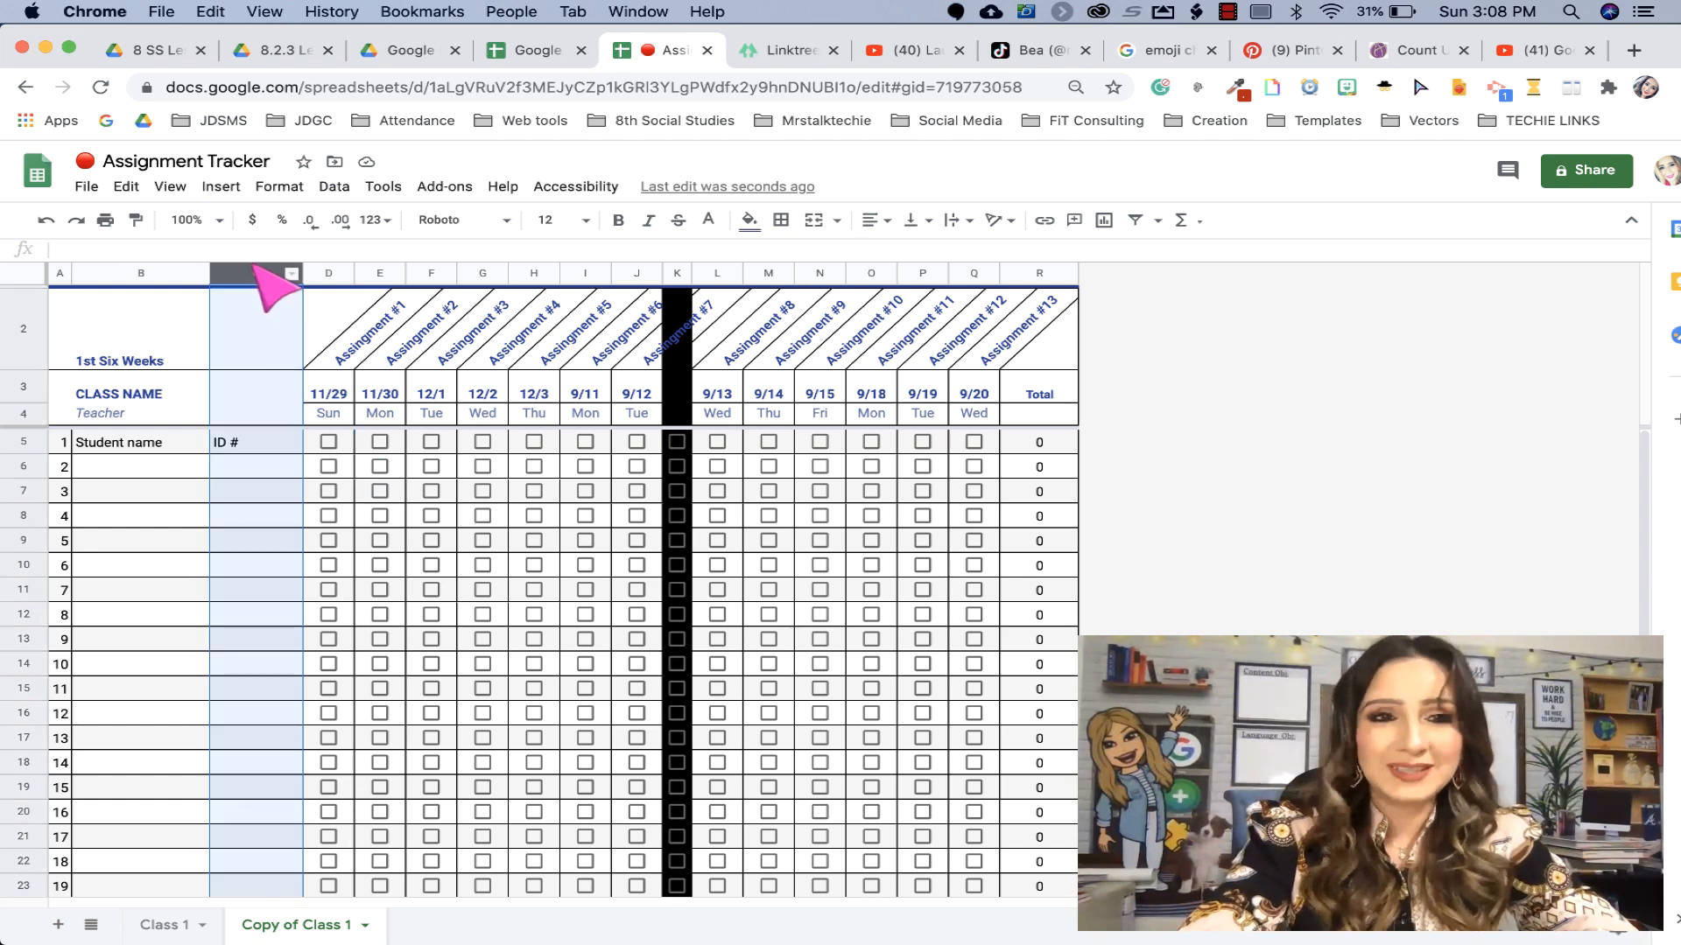
left_click(268, 464)
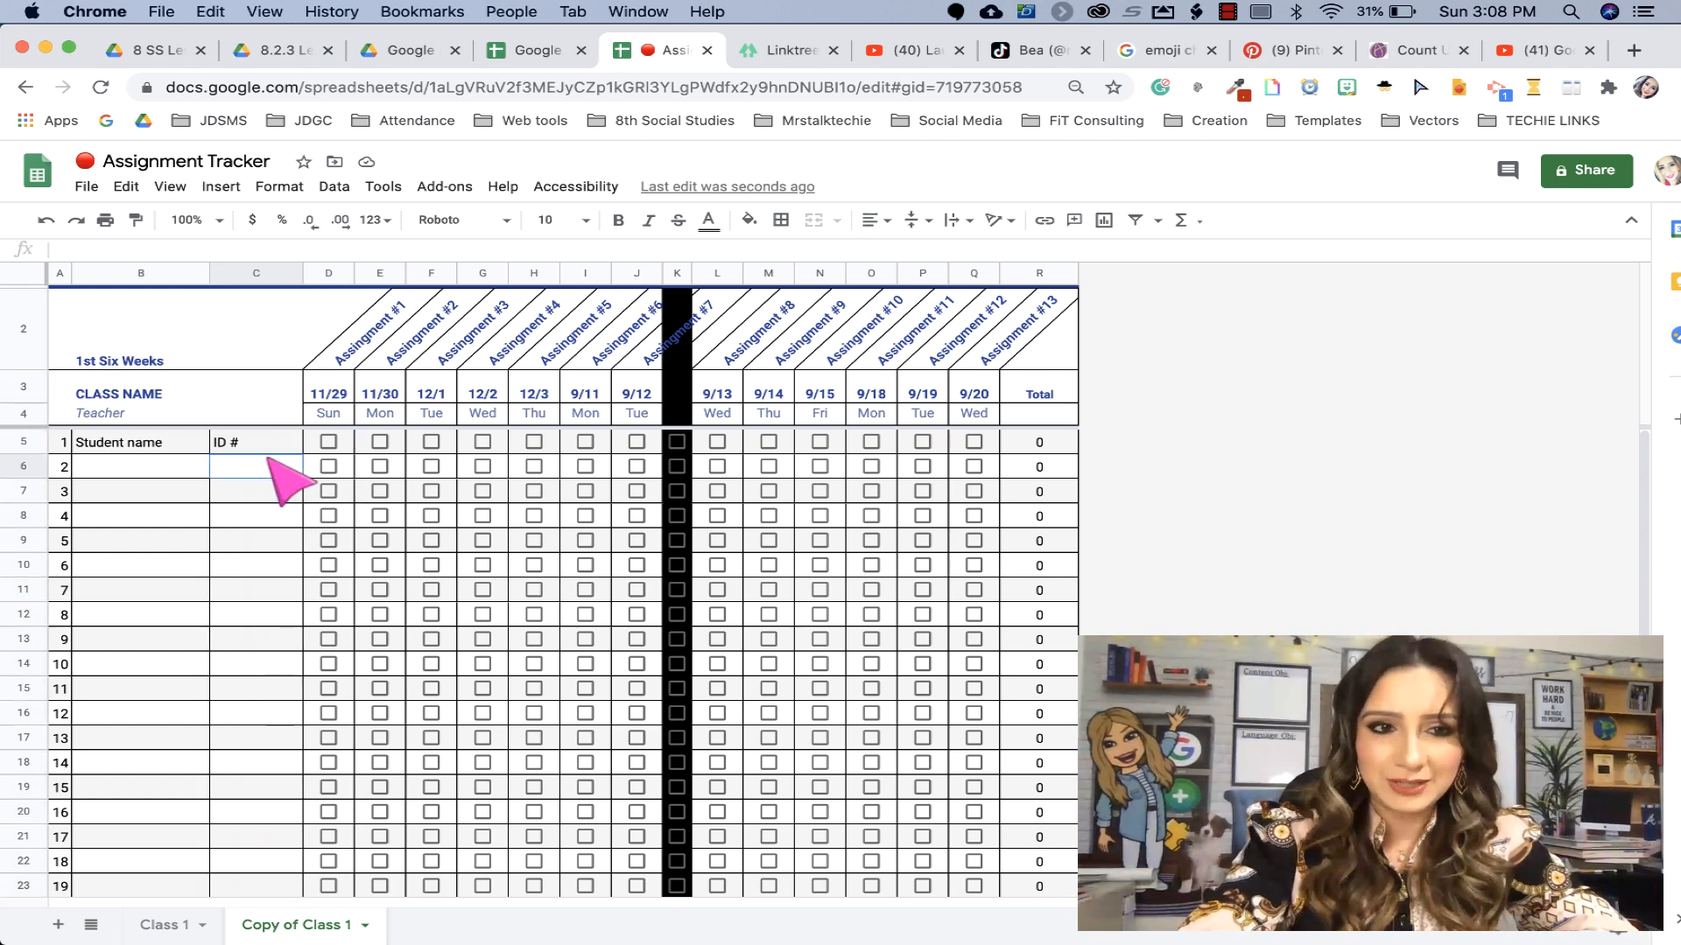
left_click_drag(271, 445, 270, 836)
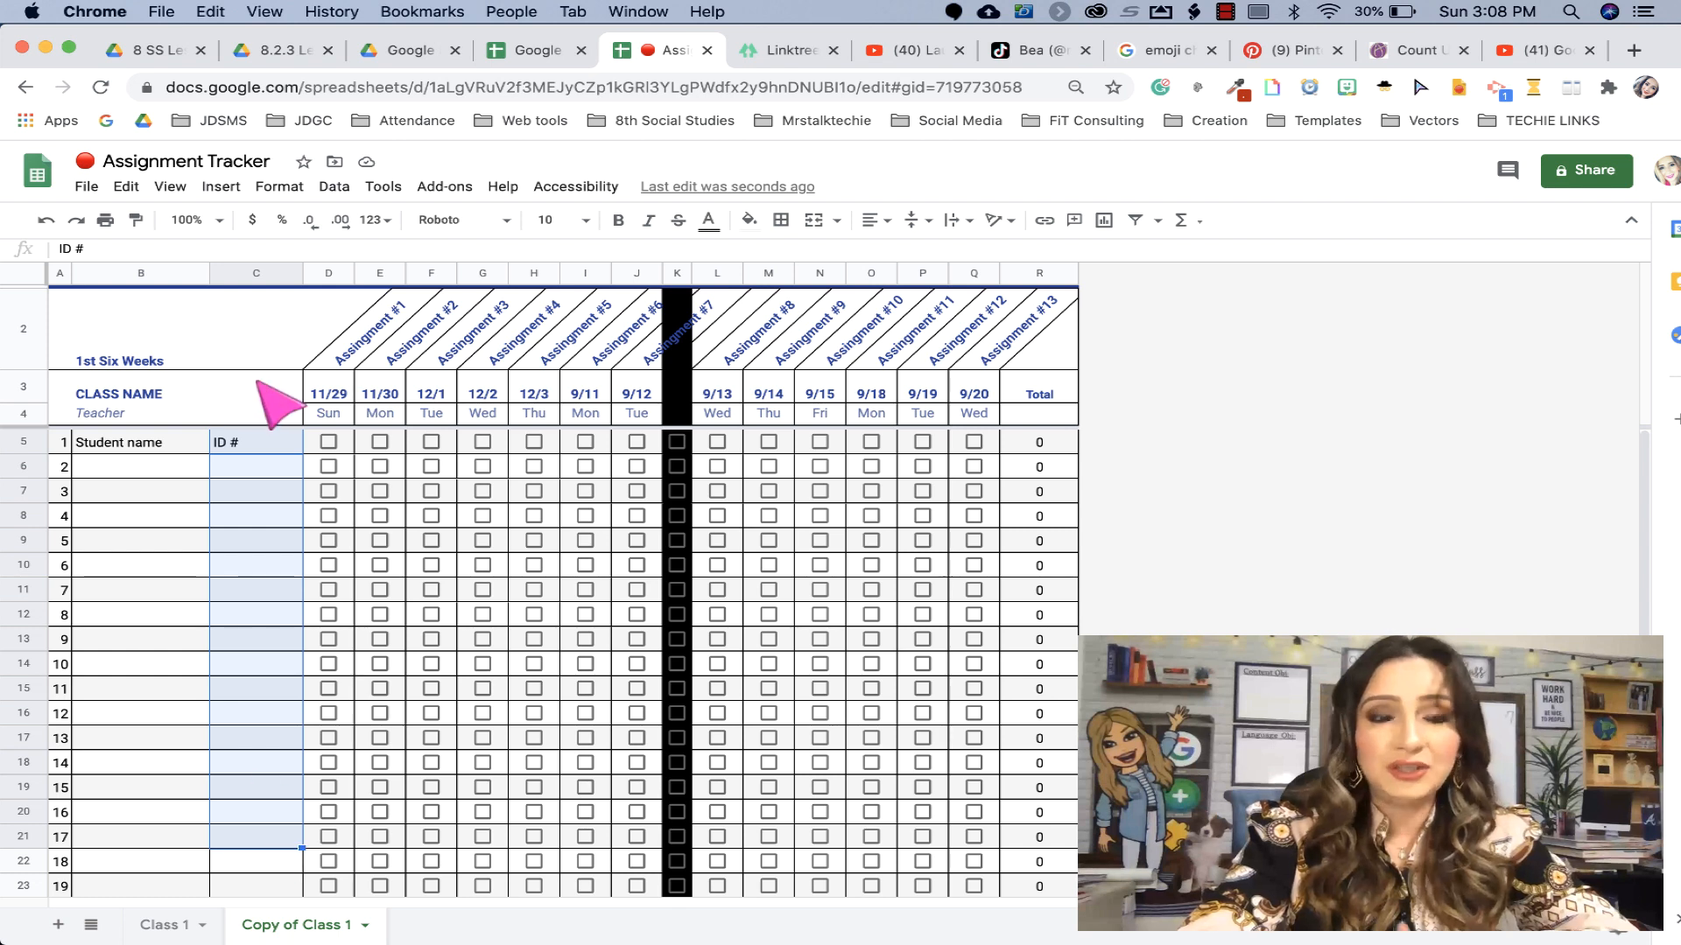
left_click(226, 187)
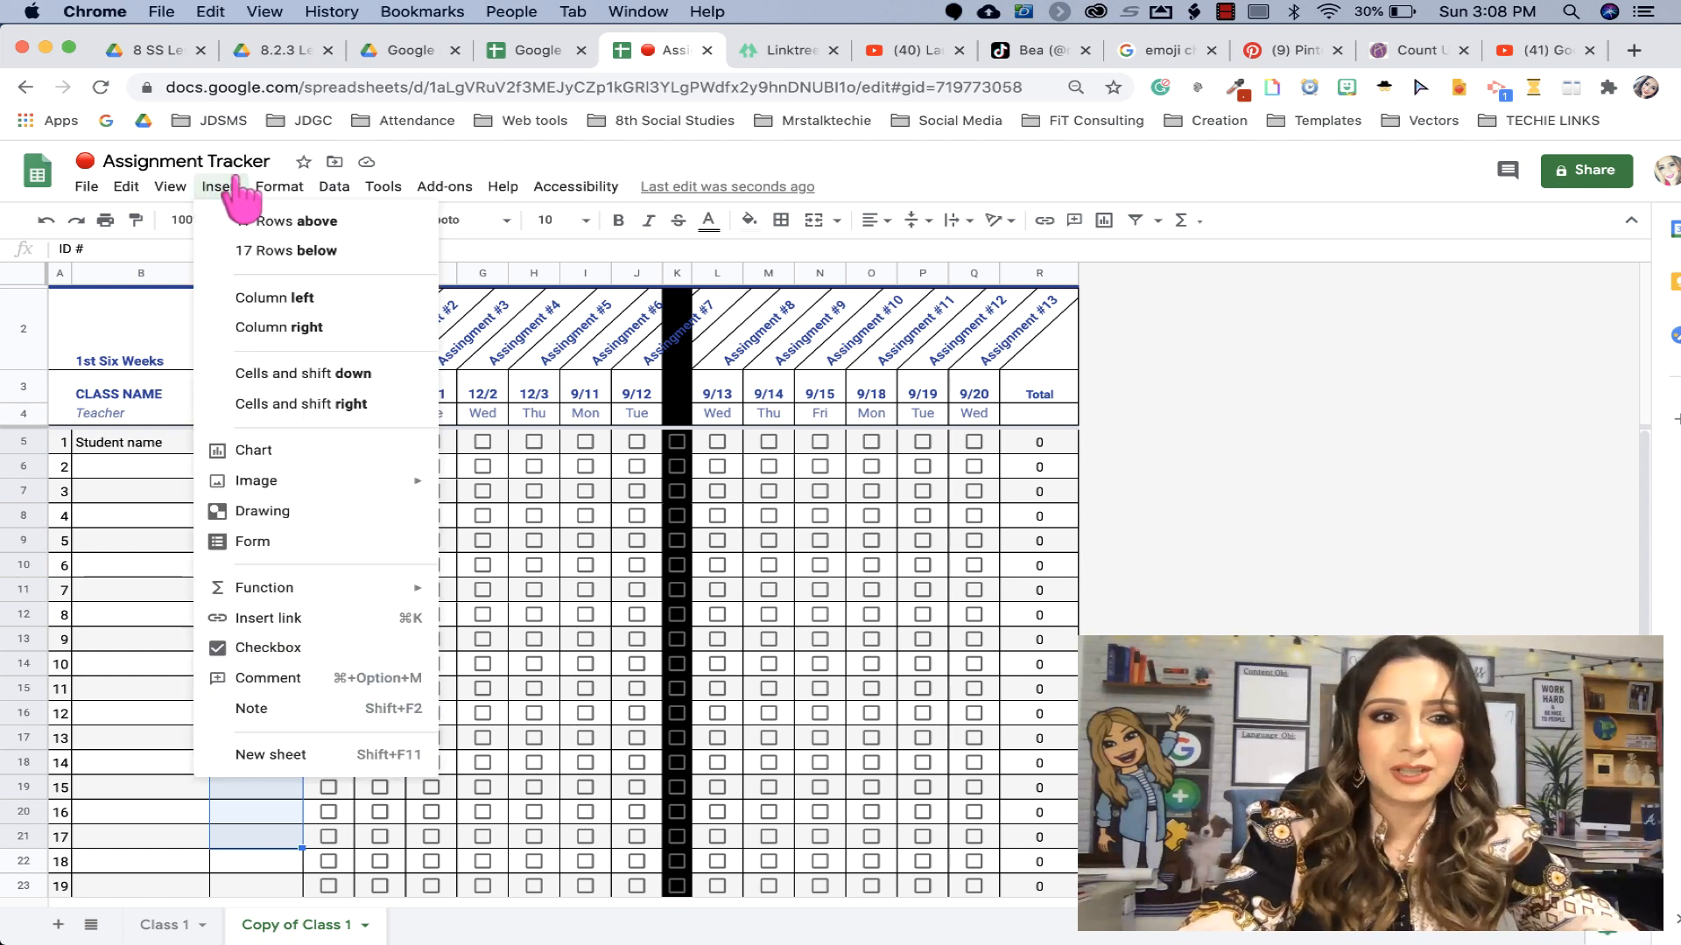
left_click(285, 649)
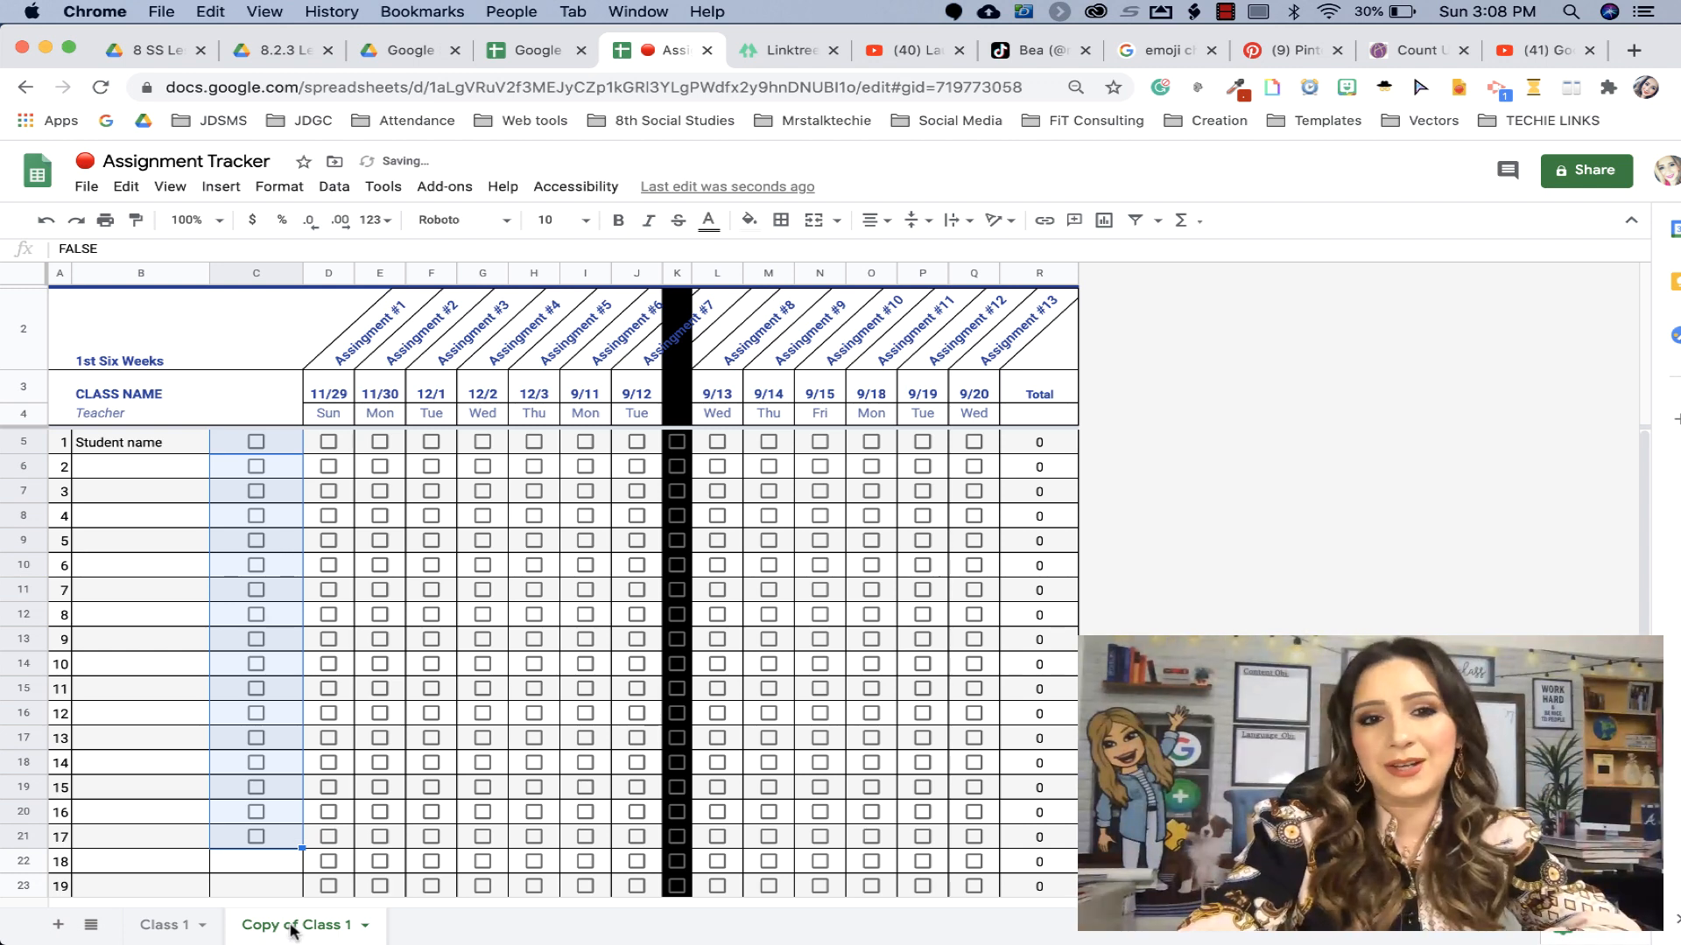
key("super+z")
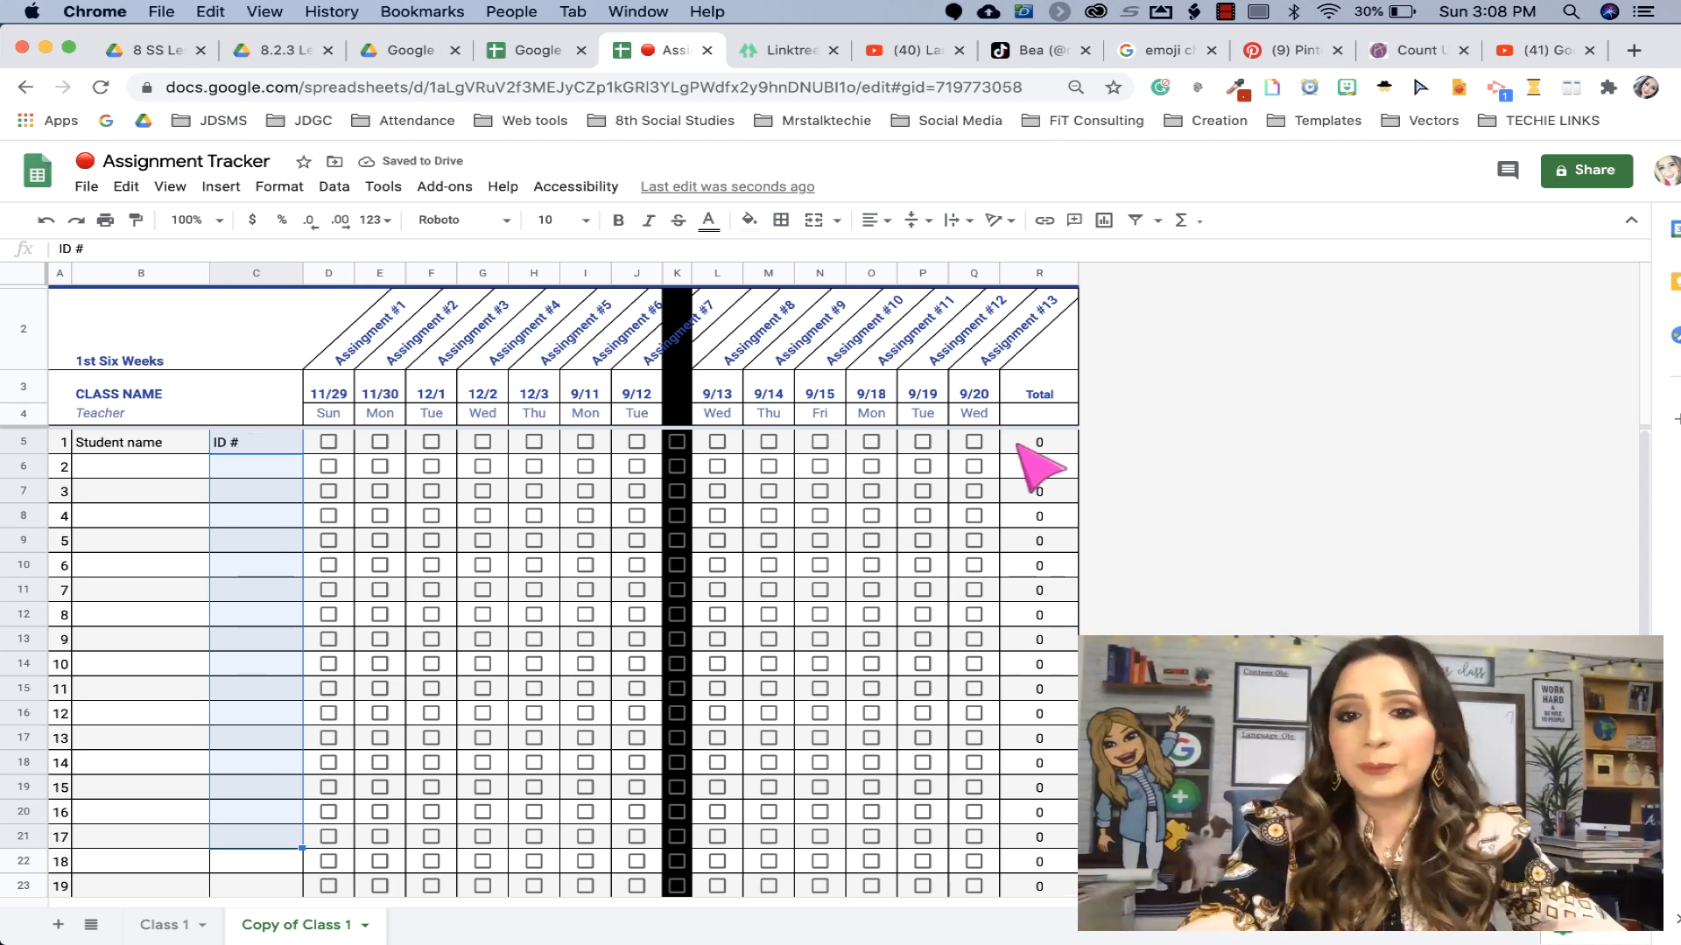
- Fill the entire 11/29 column of Assignment #1 with light yellow and deselect it
left_click(1043, 443)
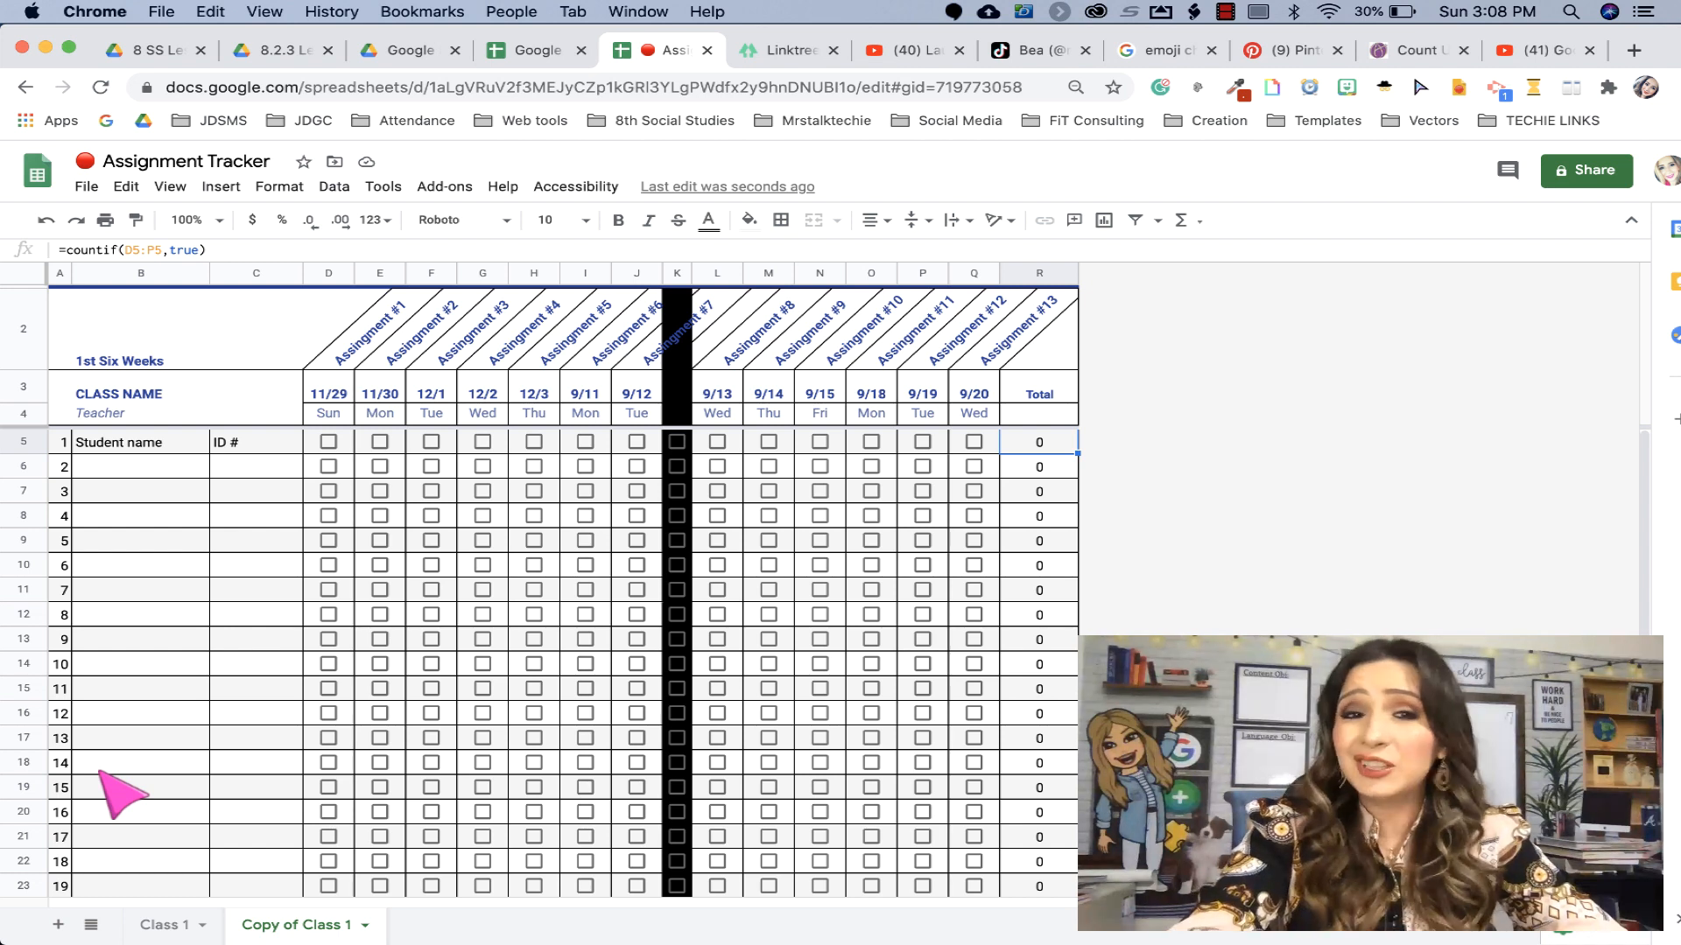
left_click(333, 361)
left_click(329, 273)
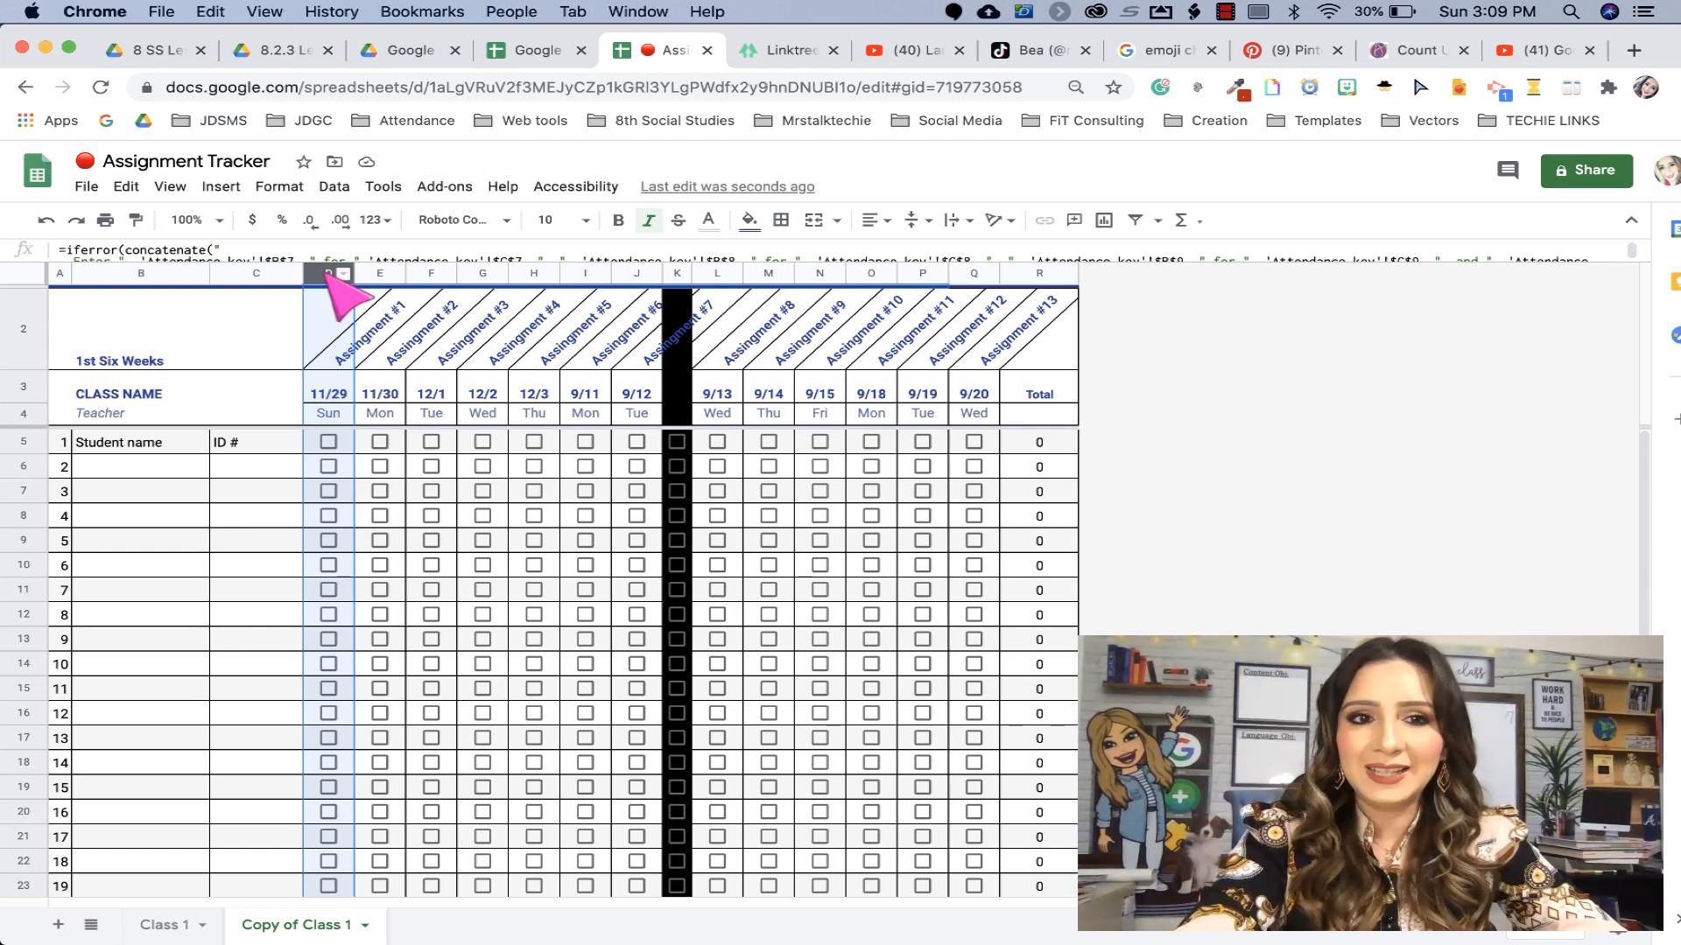
left_click(750, 221)
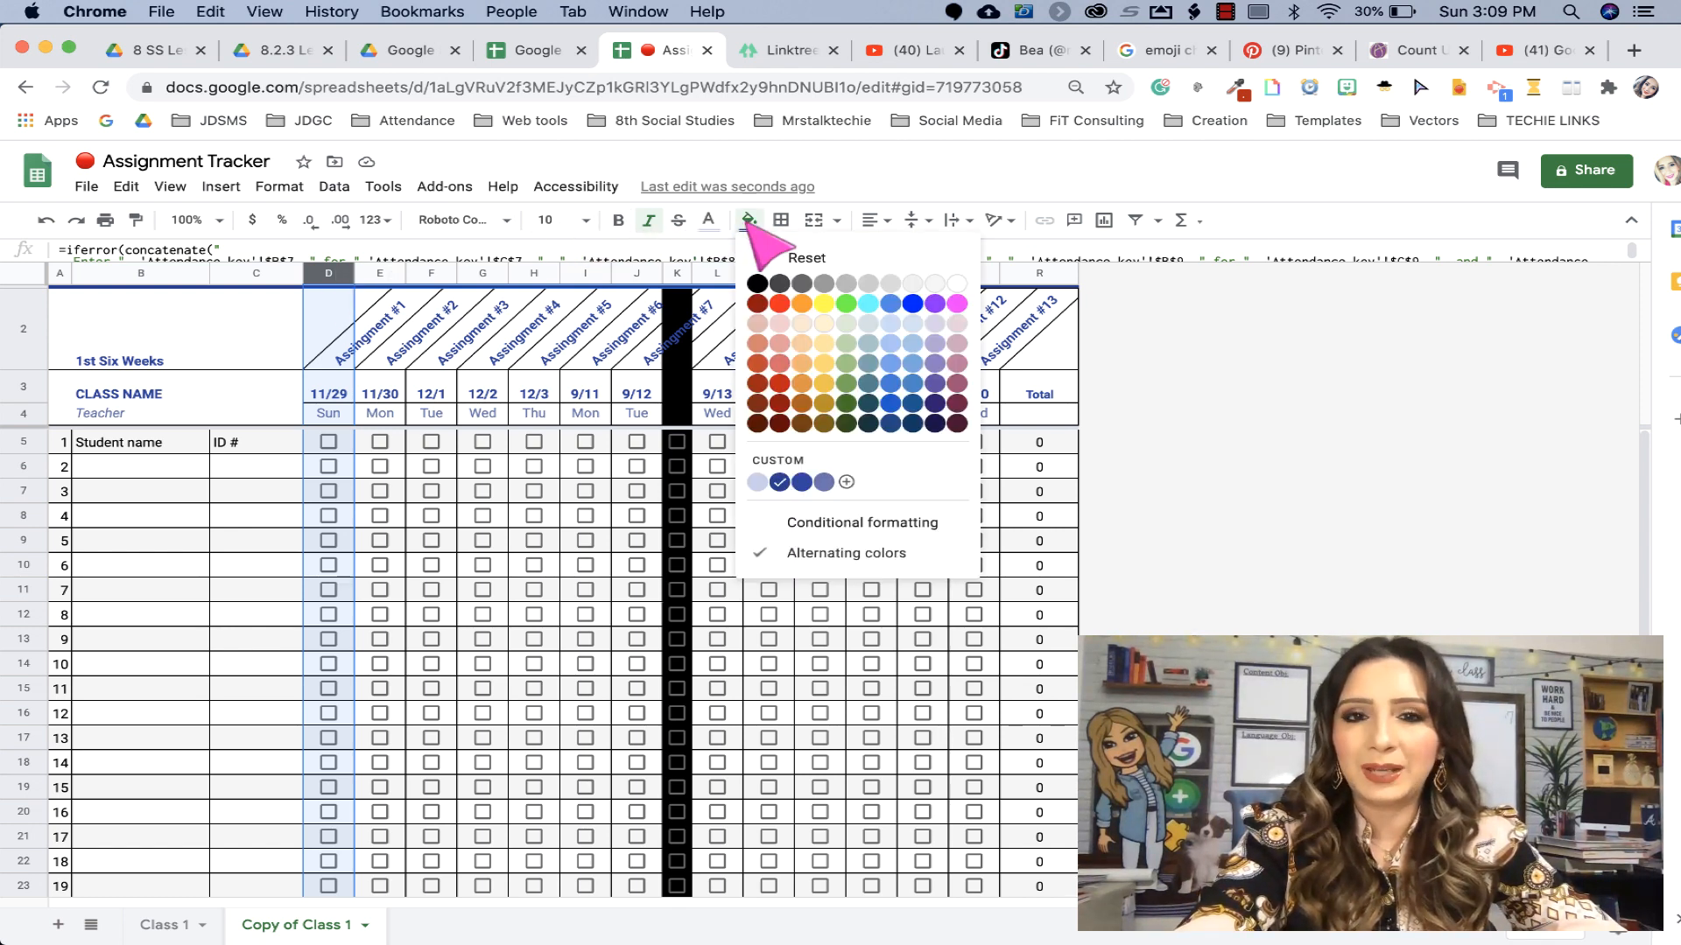
left_click(824, 325)
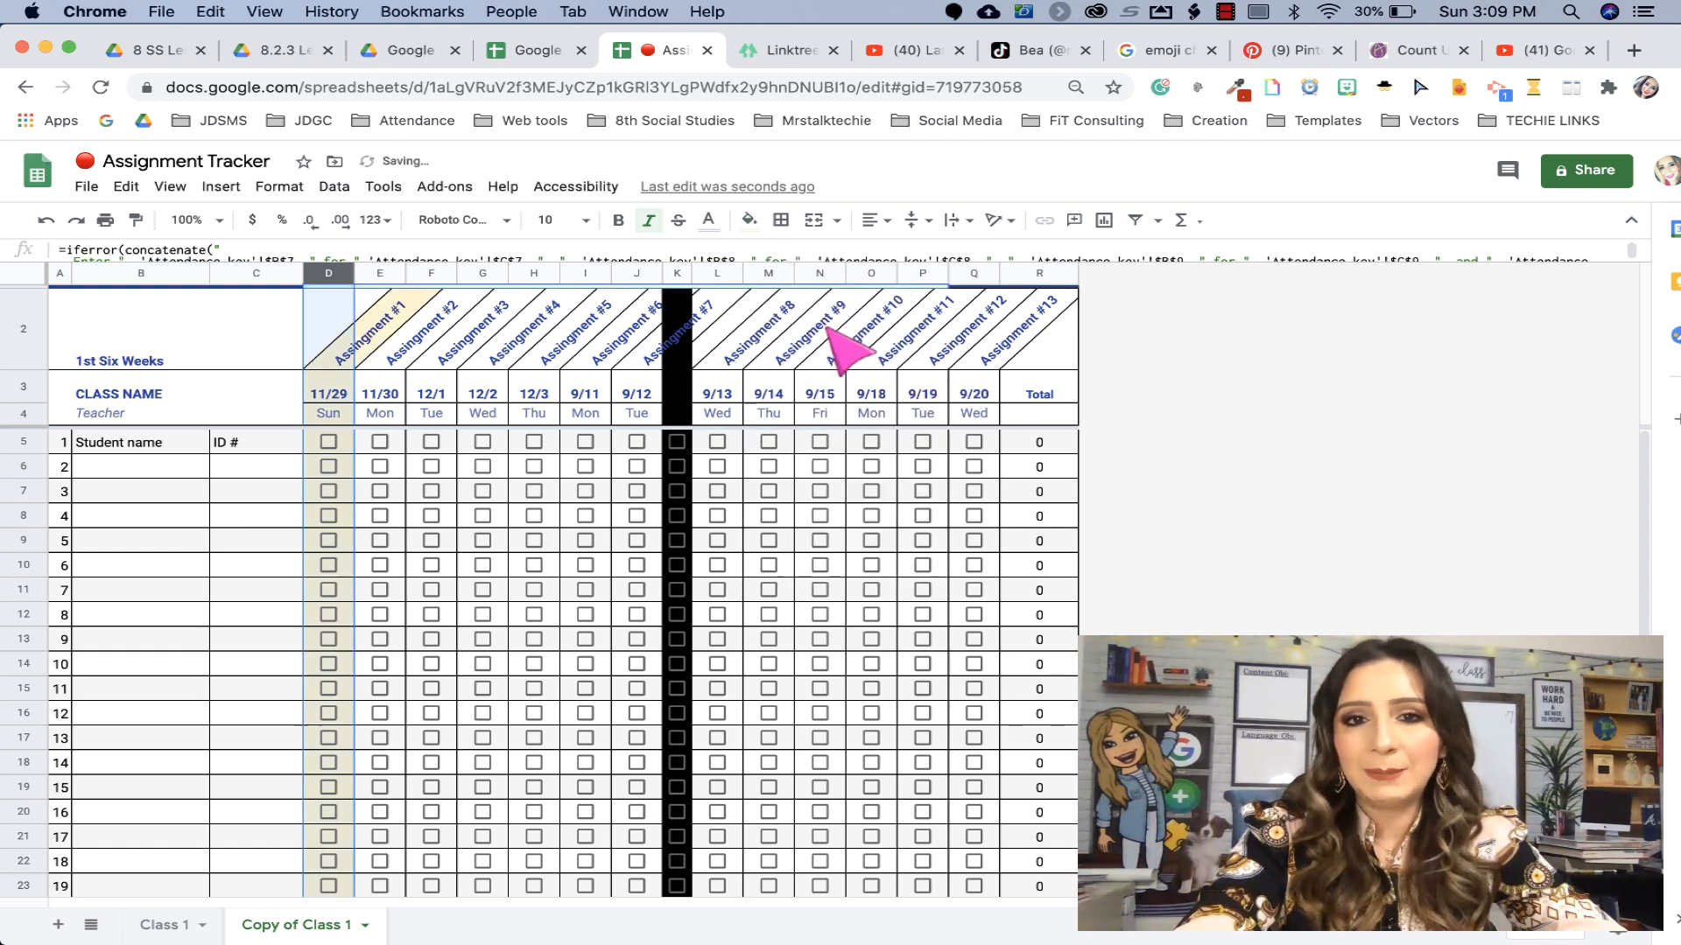
left_click(1294, 513)
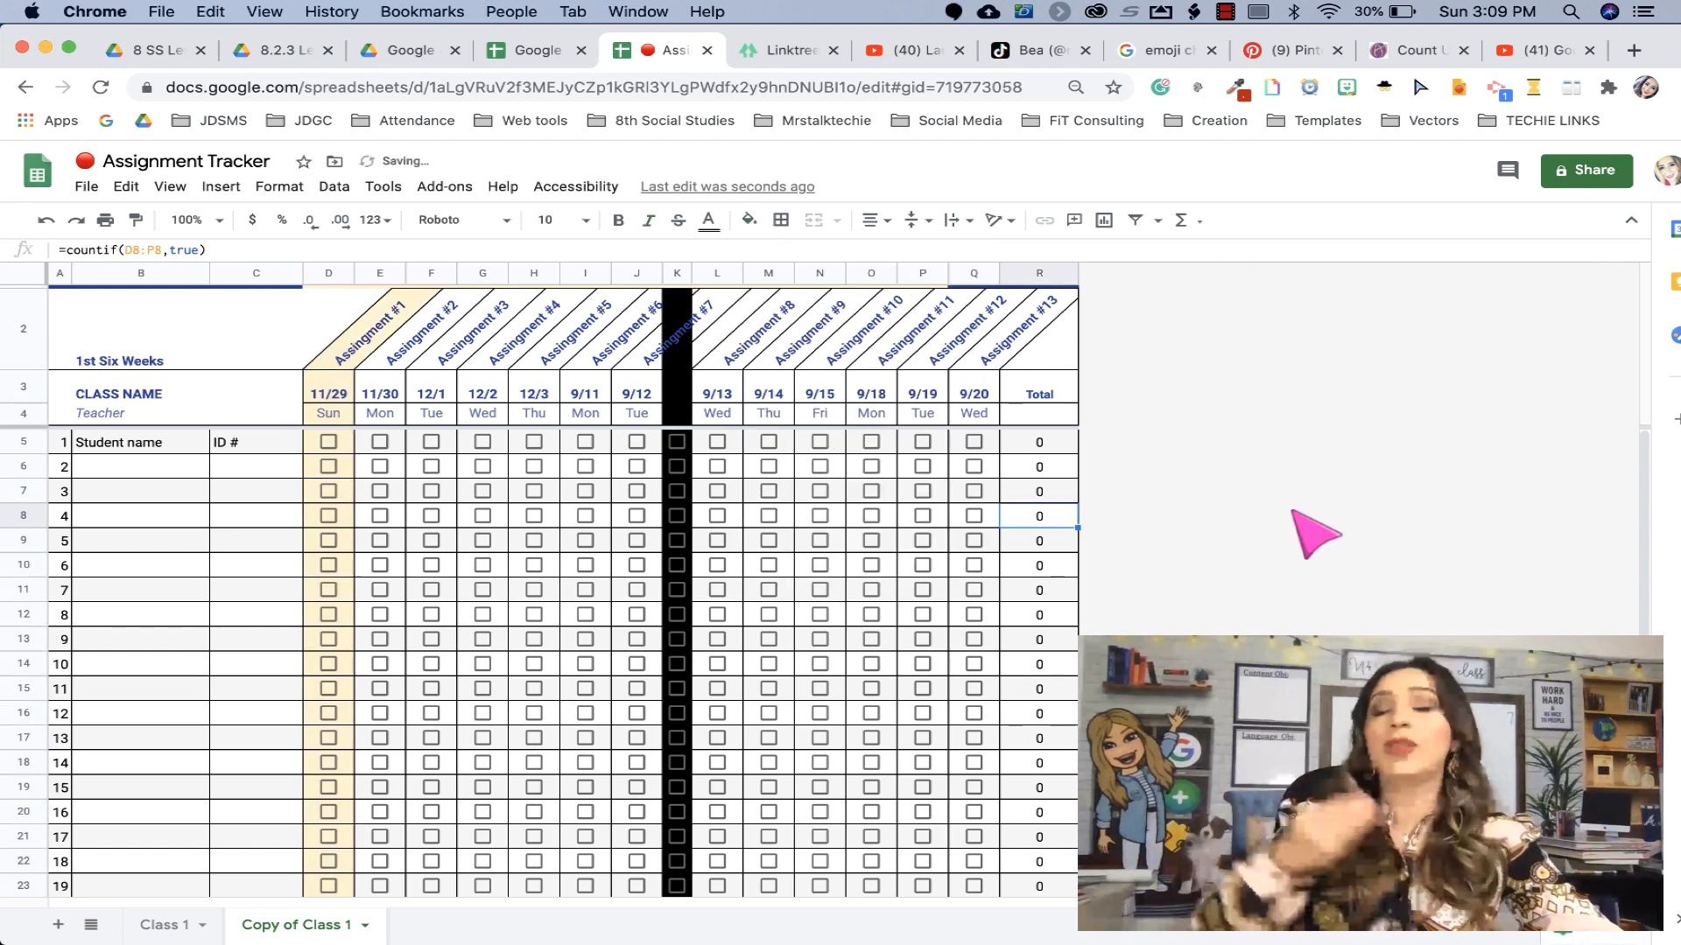